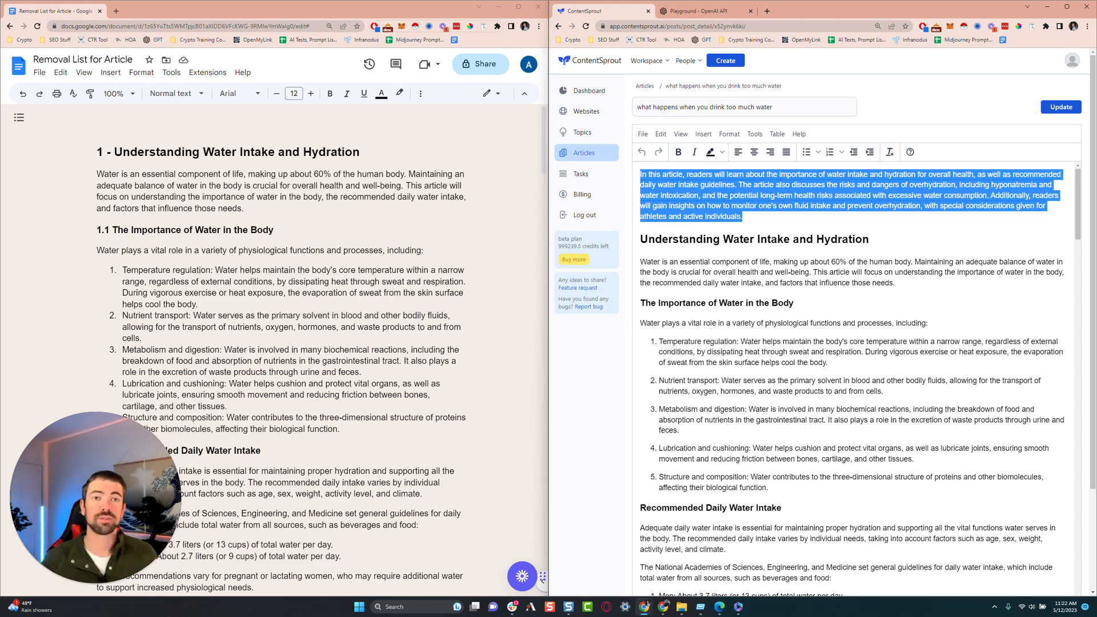
pyautogui.click(758, 206)
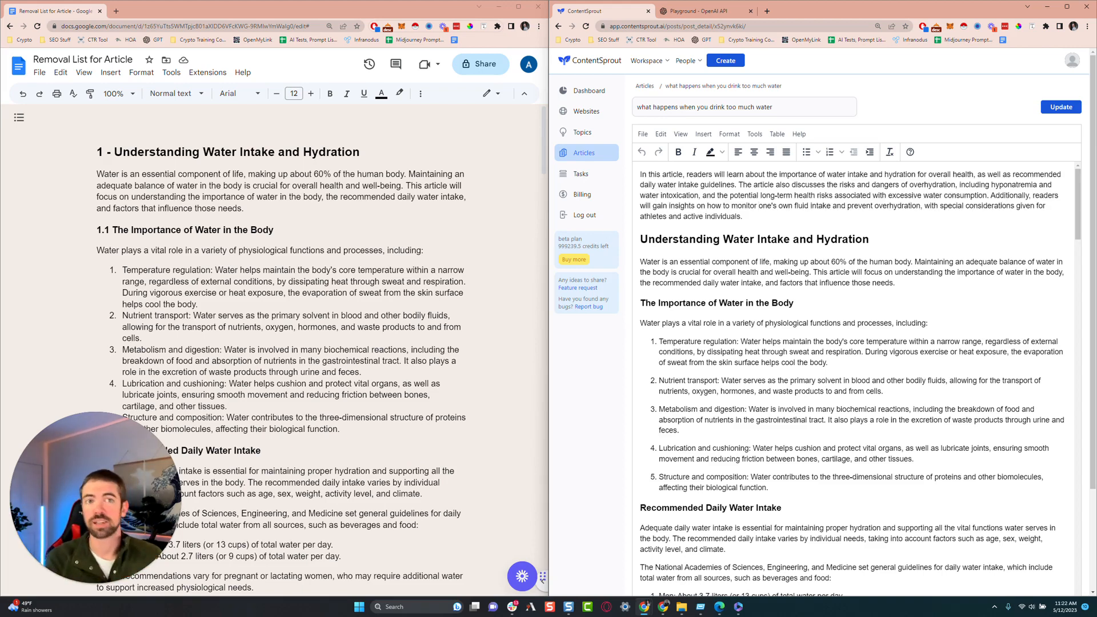
pyautogui.click(246, 209)
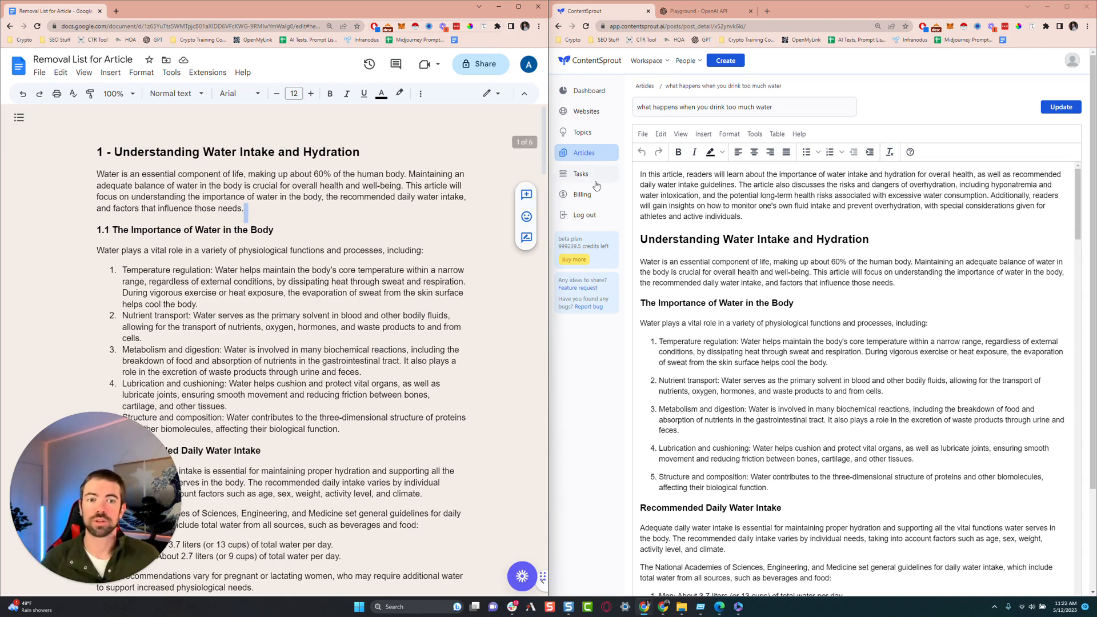
pyautogui.click(722, 206)
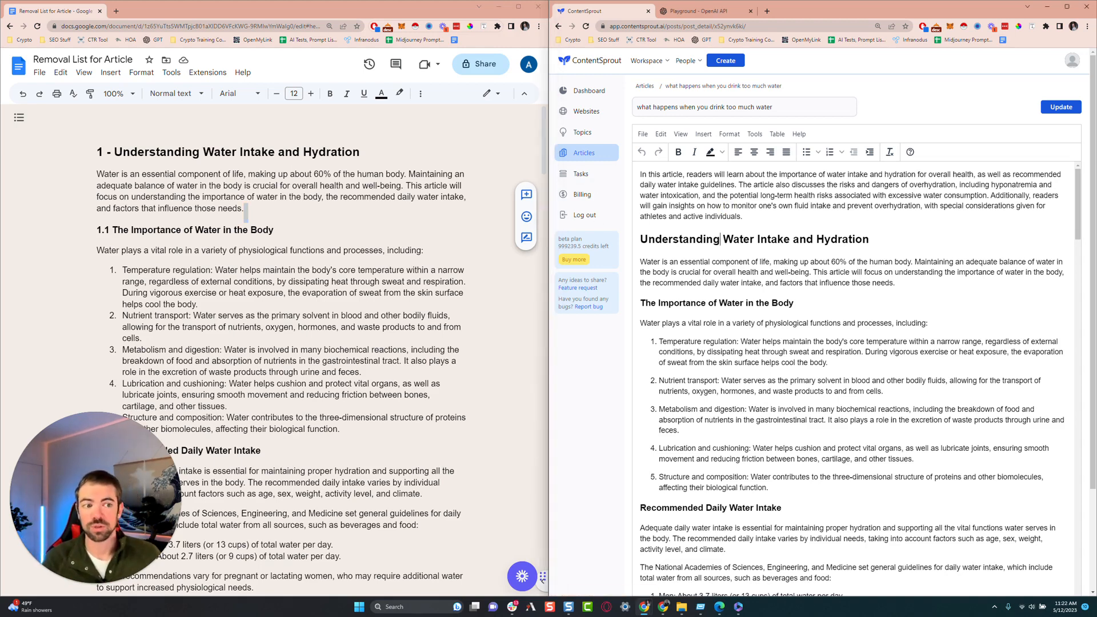
pyautogui.tripleClick(722, 239)
pyautogui.click(842, 239)
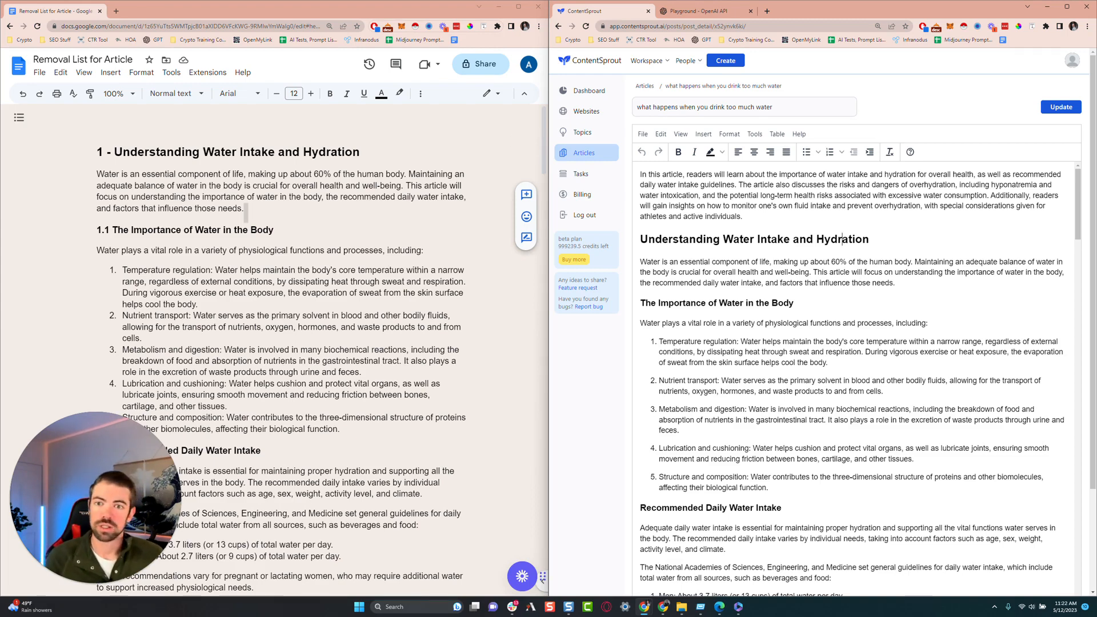
# Lengthen the underscore divider line above the "Modify But Don't Delete" note in the removal list document.
pyautogui.moveTo(97, 147); pyautogui.dragTo(257, 366)
pyautogui.scroll(-12, 257, 349)
pyautogui.scroll(-6, 256, 274)
pyautogui.moveTo(257, 271); pyautogui.dragTo(114, 287)
pyautogui.scroll(-4, 252, 278)
pyautogui.scroll(-2, 251, 274)
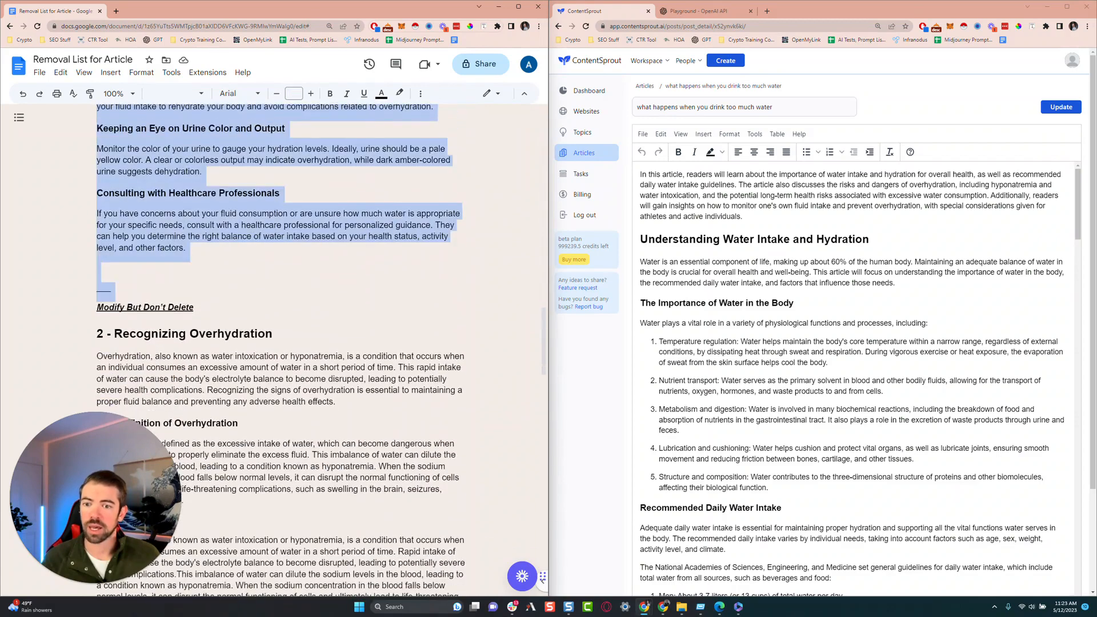
pyautogui.click(113, 287)
pyautogui.write('______')
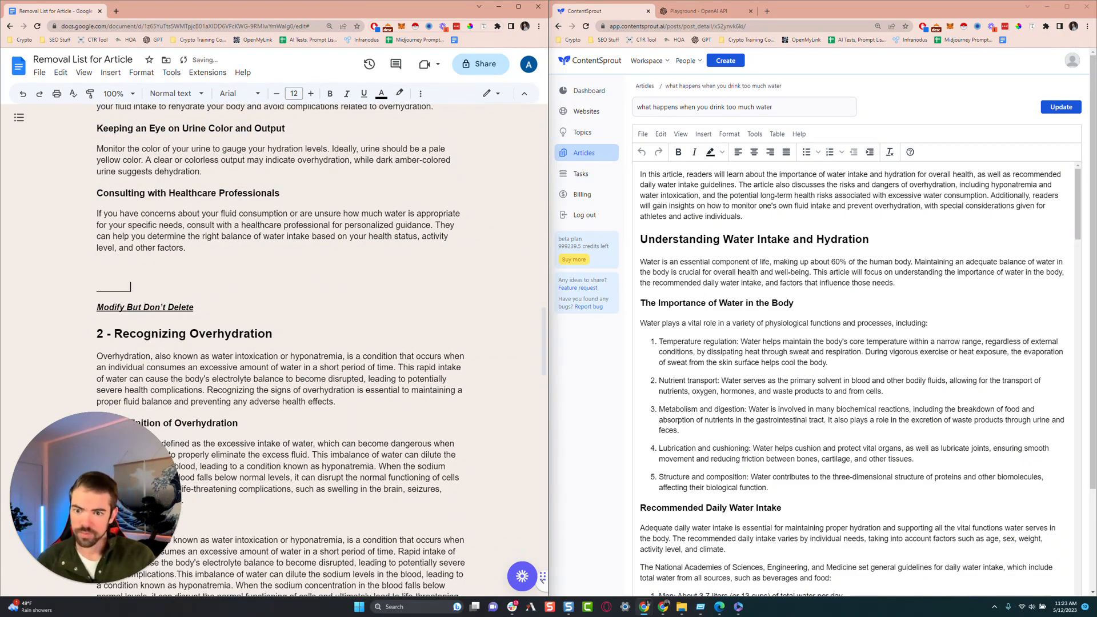
# Compare the opening water intake section of the removal list with the ContentSprout article and its title about drinking too much water.
pyautogui.scroll(20, 280, 343)
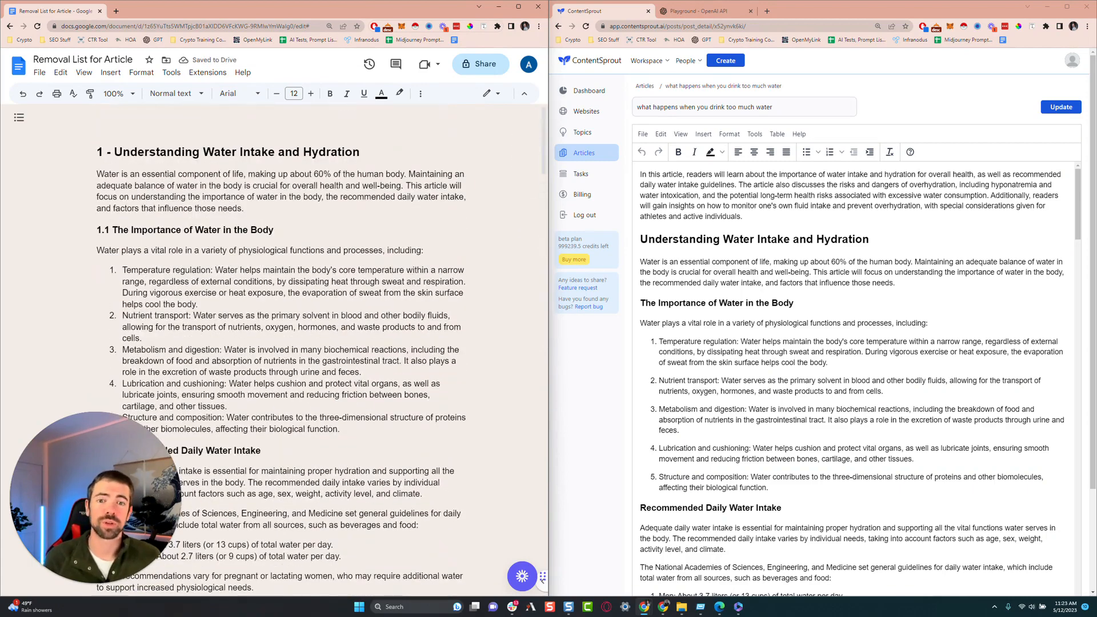
pyautogui.click(238, 229)
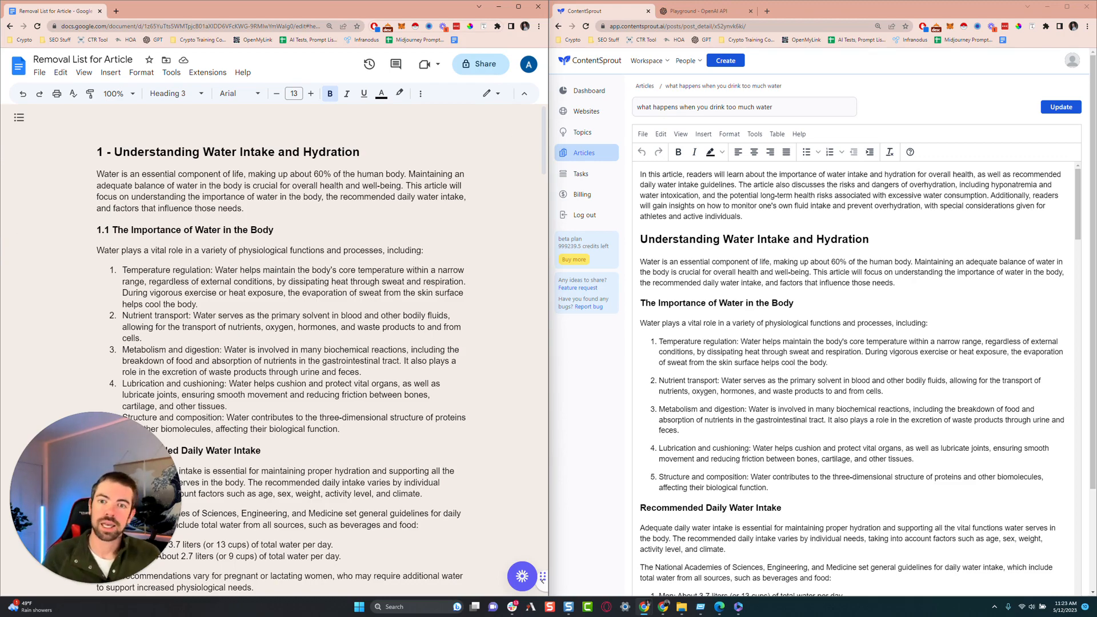
pyautogui.scroll(-4, 857, 380)
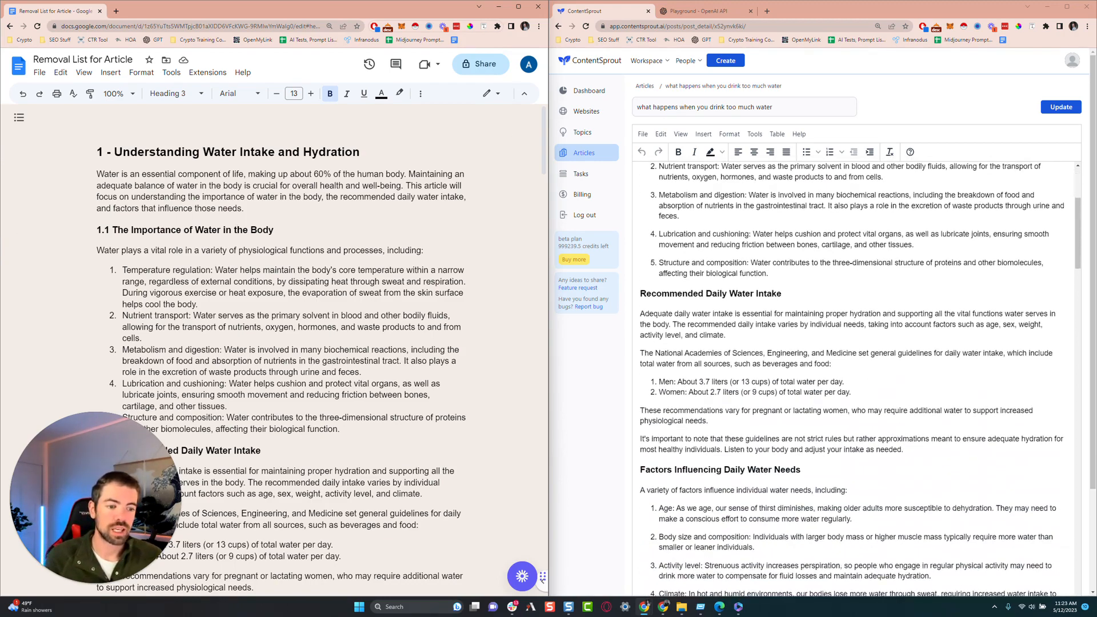
pyautogui.scroll(-4, 857, 380)
pyautogui.scroll(8, 857, 380)
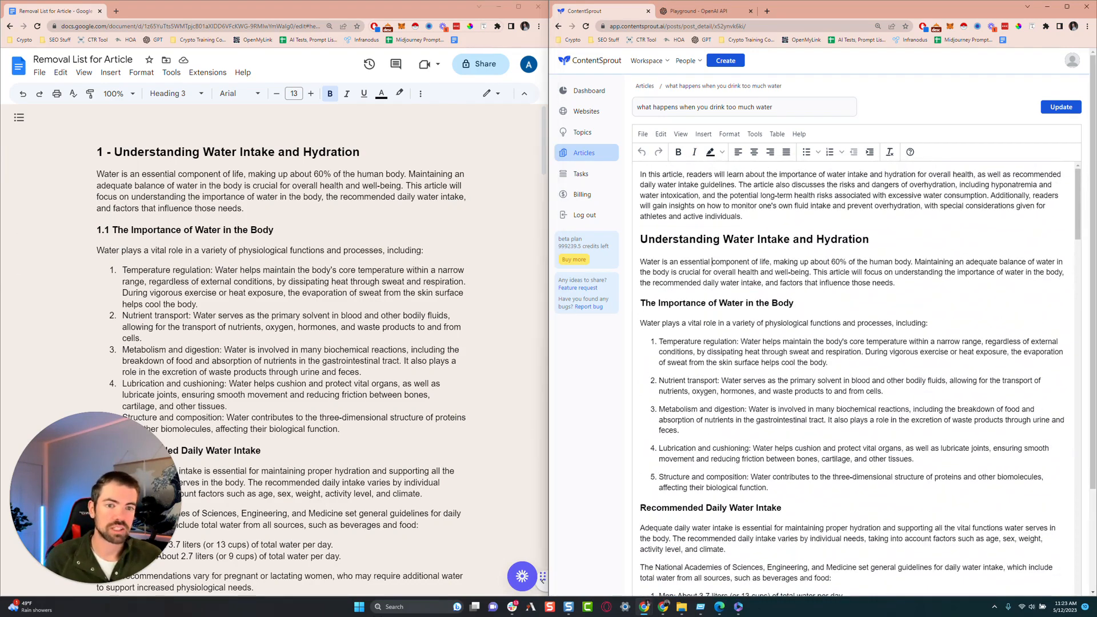
pyautogui.click(310, 173)
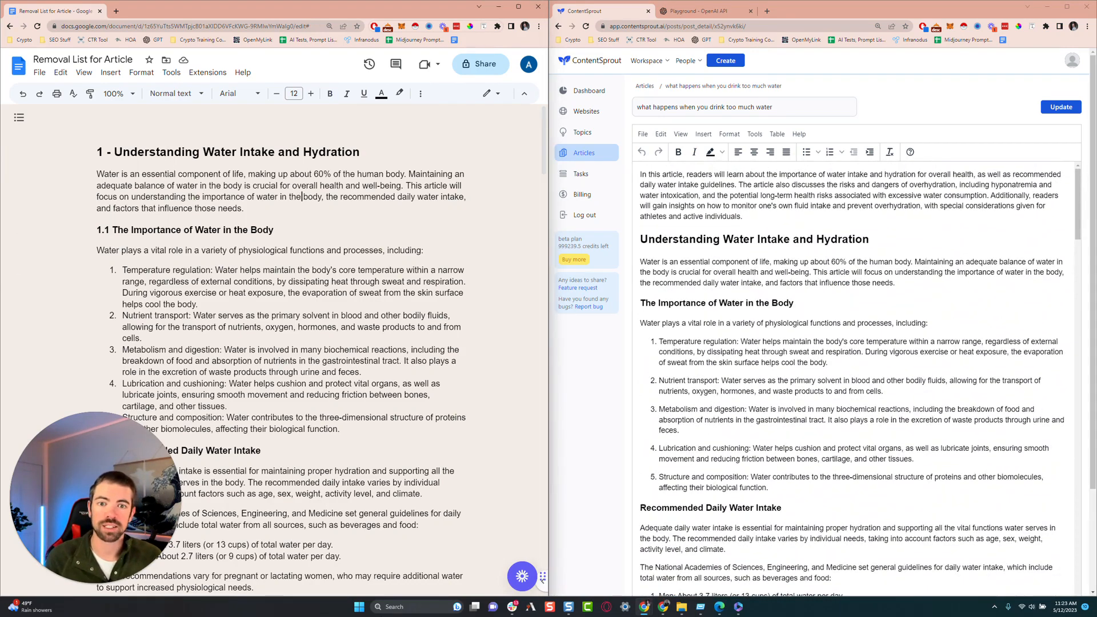
pyautogui.tripleClick(305, 174)
pyautogui.click(264, 196)
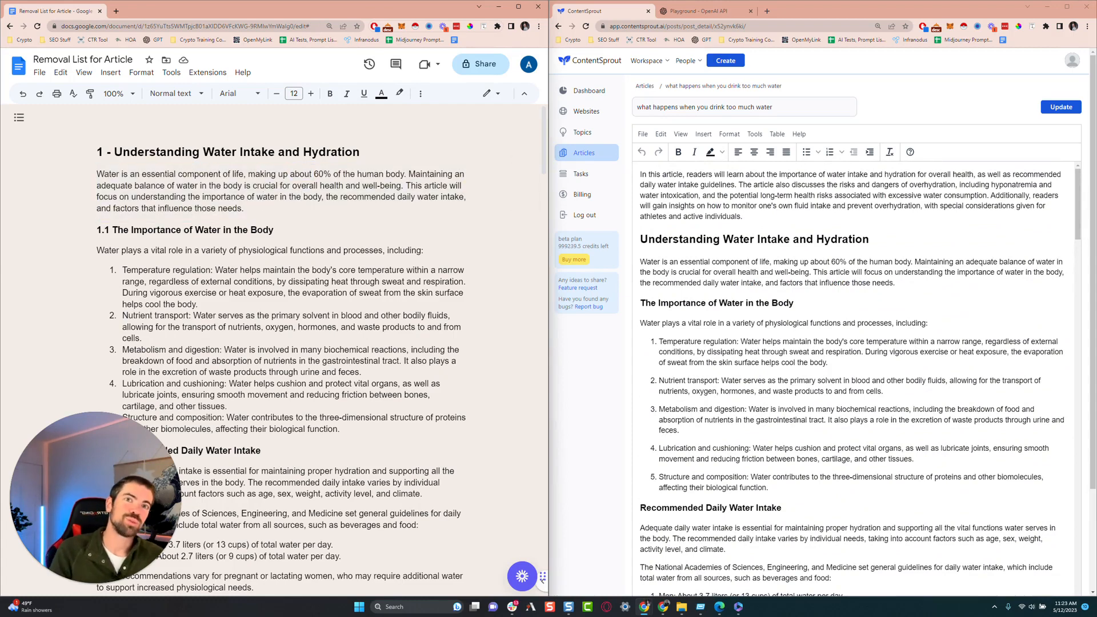
pyautogui.tripleClick(673, 107)
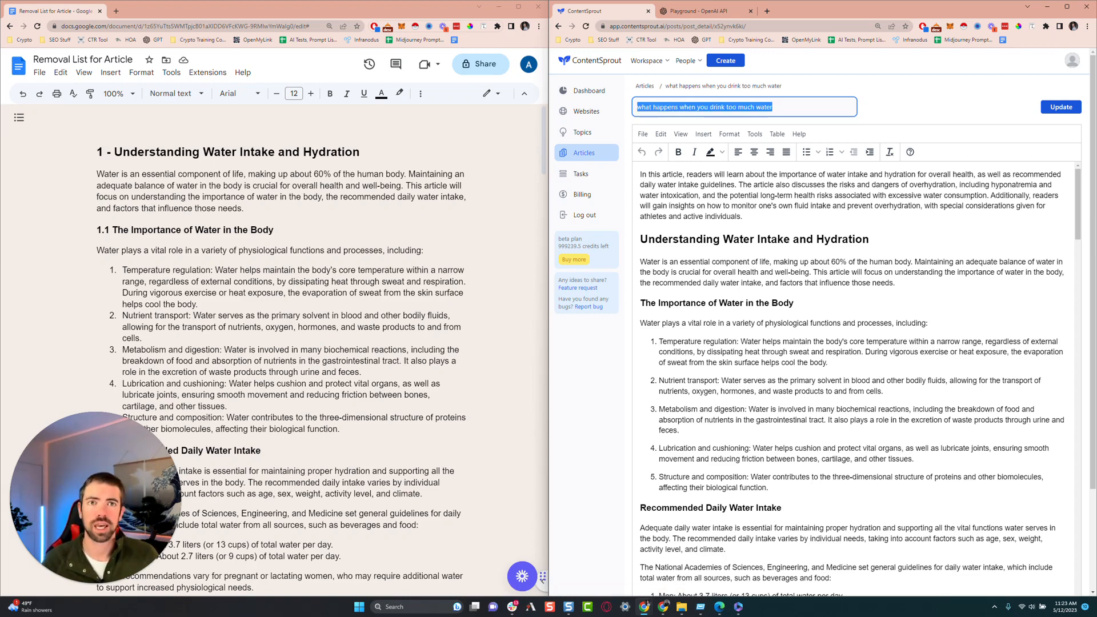
pyautogui.doubleClick(717, 108)
pyautogui.tripleClick(717, 107)
pyautogui.doubleClick(717, 108)
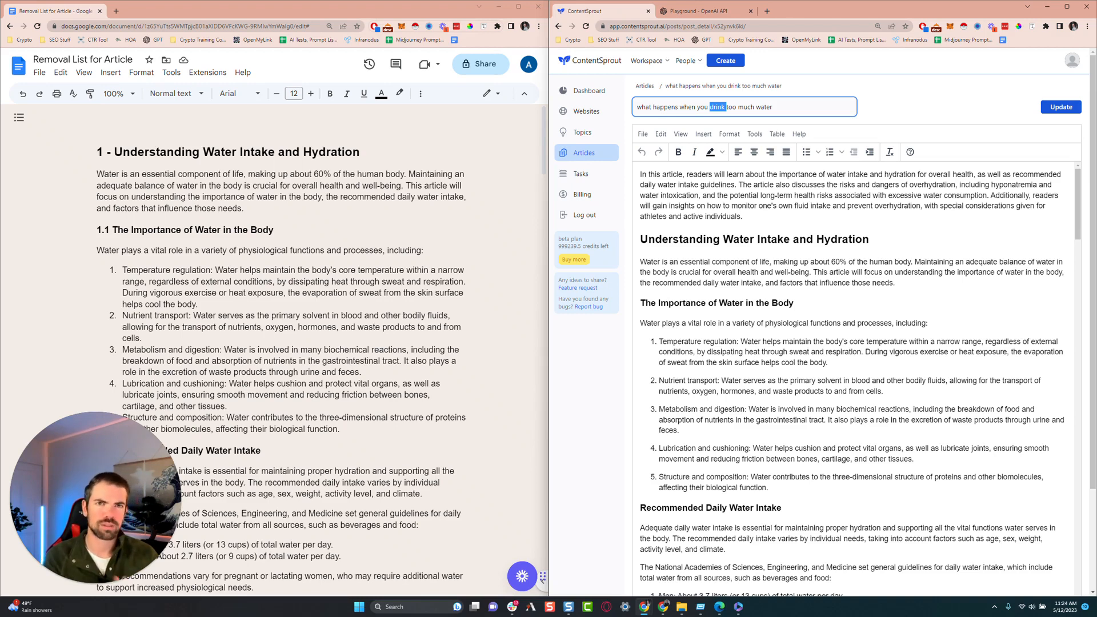
pyautogui.click(740, 240)
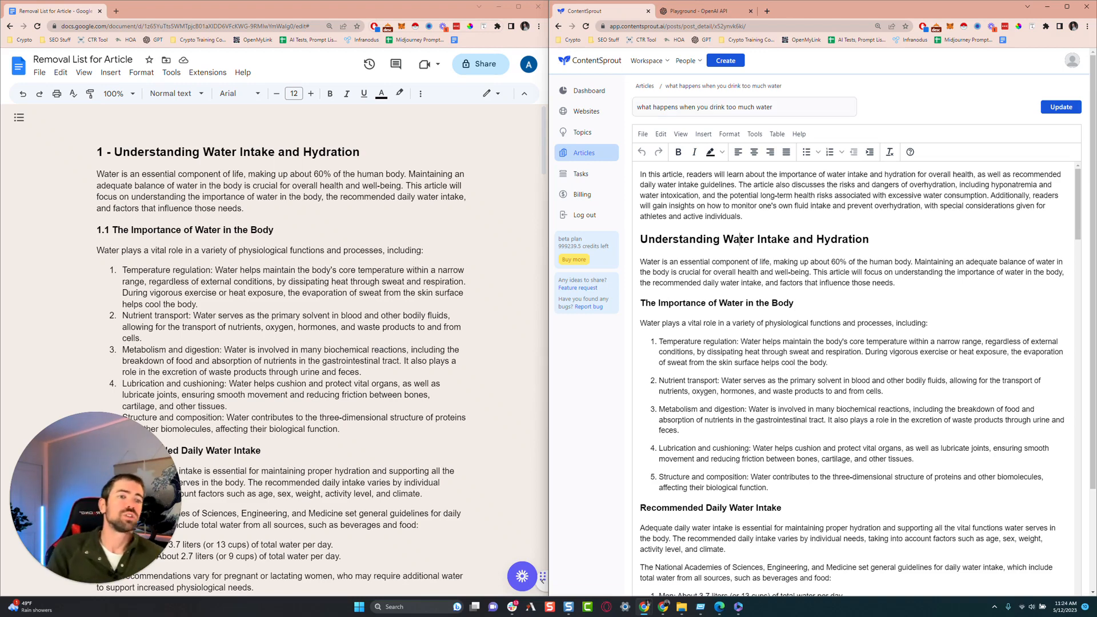
pyautogui.doubleClick(700, 195)
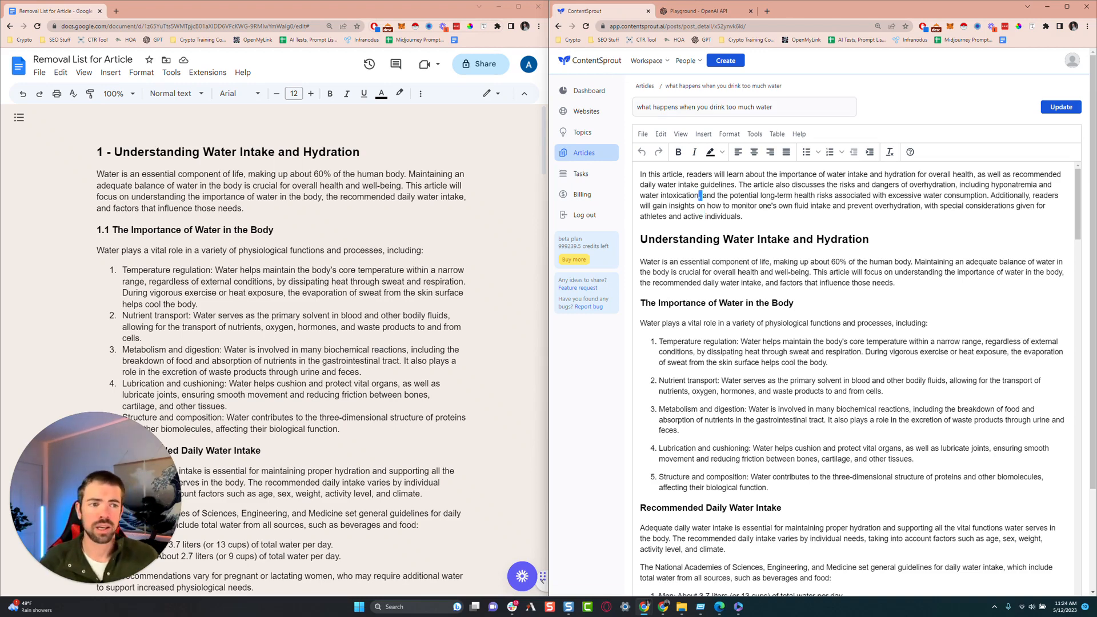
pyautogui.click(701, 195)
pyautogui.moveTo(639, 238); pyautogui.dragTo(821, 337)
pyautogui.scroll(-1, 811, 312)
pyautogui.scroll(-1, 811, 312)
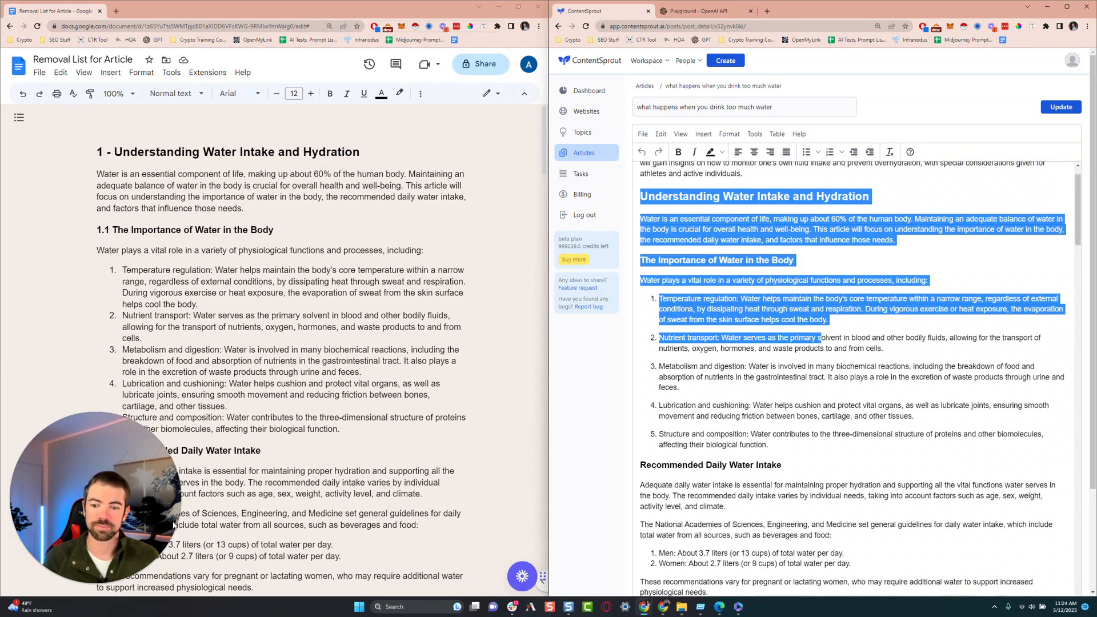
pyautogui.click(149, 484)
pyautogui.moveTo(89, 479); pyautogui.dragTo(82, 40)
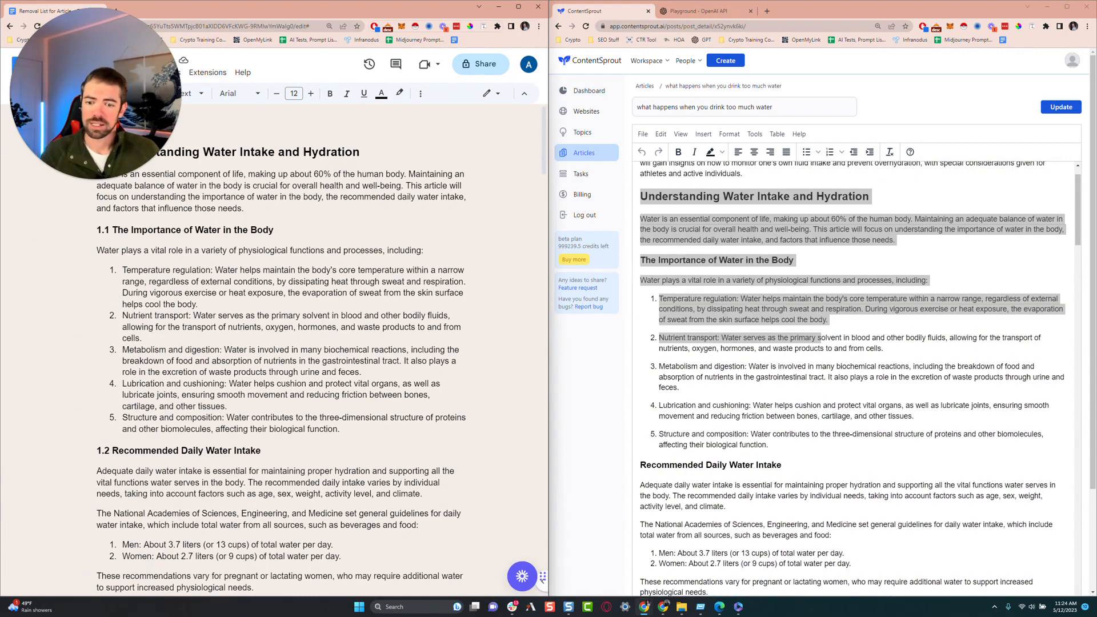
# Examine the removal list from "1.3 Factors Influencing Daily Water Needs" through the water intoxication sections.
pyautogui.scroll(-6, 137, 308)
pyautogui.click(137, 309)
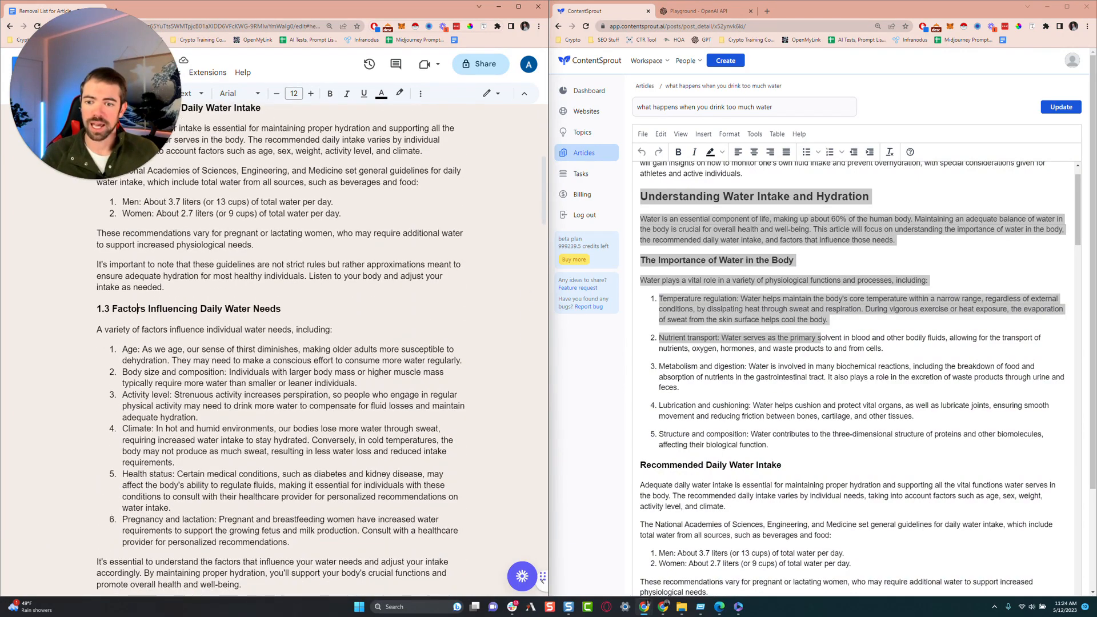
pyautogui.tripleClick(137, 309)
pyautogui.click(220, 308)
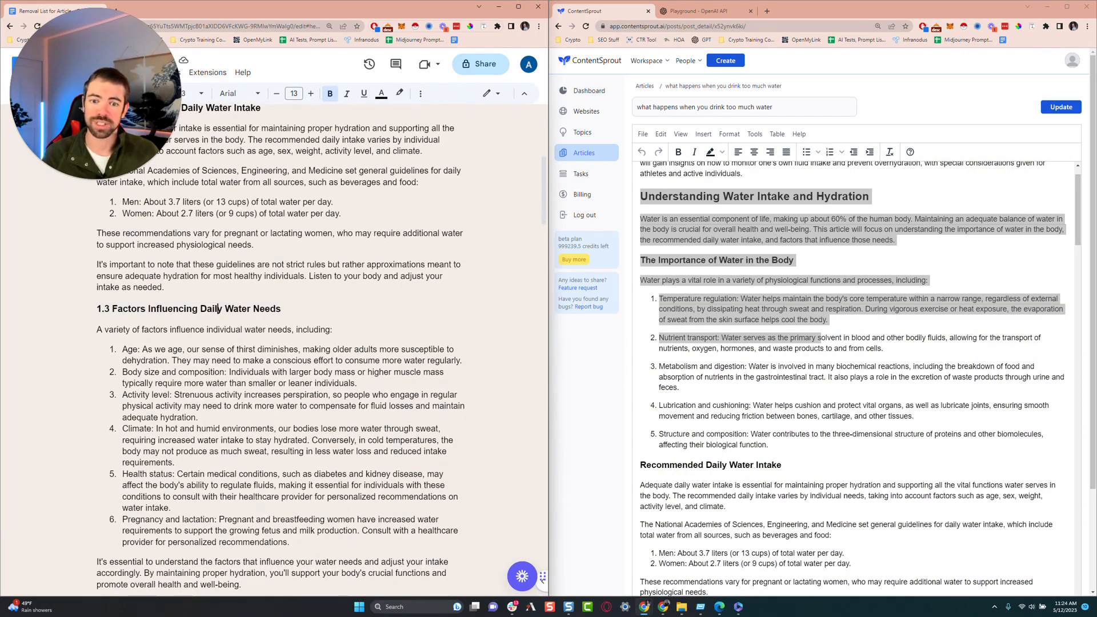
pyautogui.doubleClick(219, 309)
pyautogui.click(249, 394)
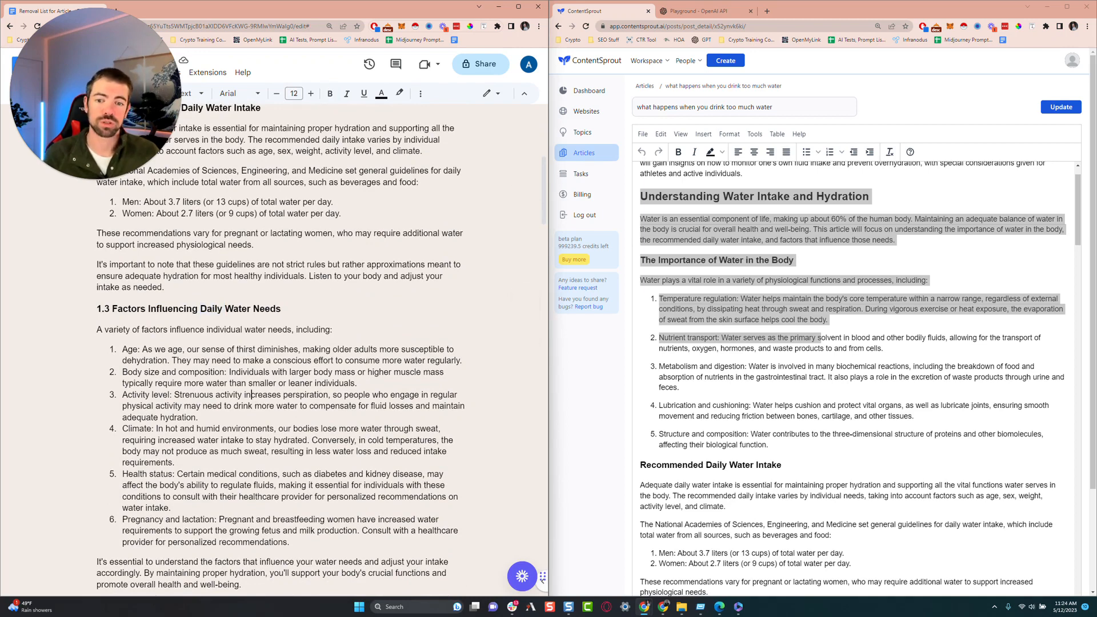
pyautogui.doubleClick(255, 329)
pyautogui.click(253, 309)
pyautogui.scroll(-3, 251, 343)
pyautogui.click(243, 371)
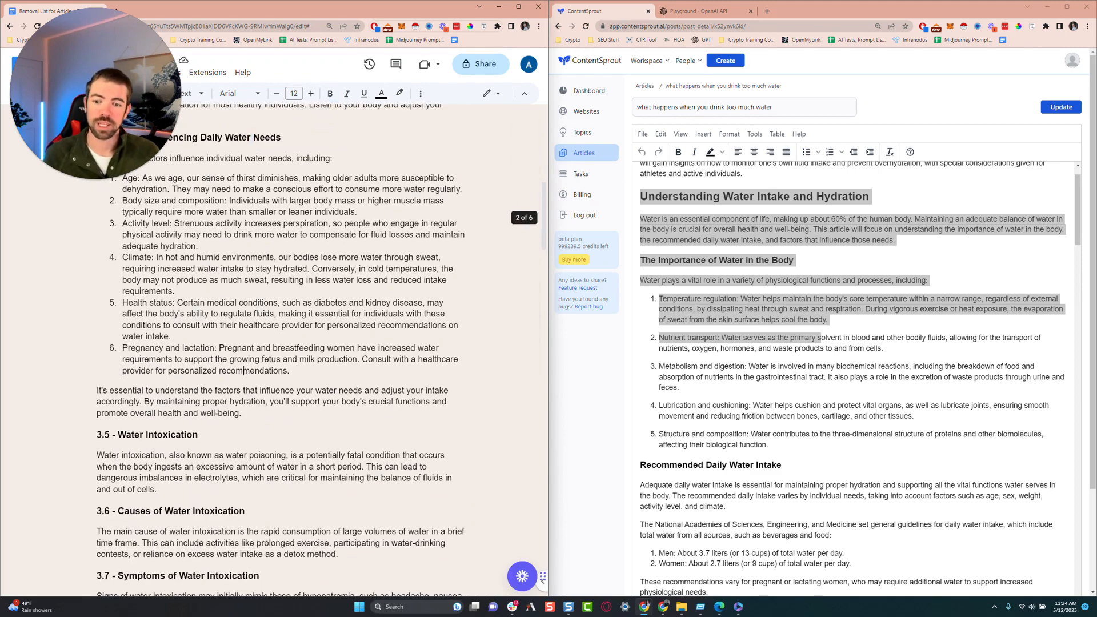
pyautogui.scroll(-2, 244, 371)
pyautogui.scroll(1, 666, 323)
# Delete the entire "Understanding Water Intake and Hydration" section, with its subsections, from the ContentSprout article.
pyautogui.click(666, 323)
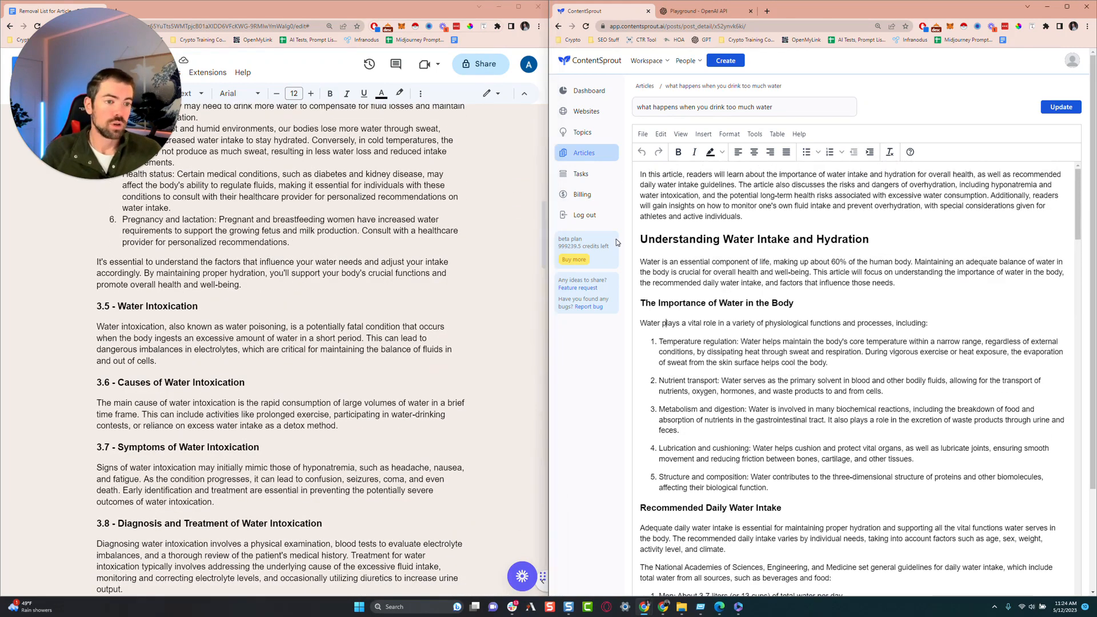
pyautogui.moveTo(640, 241); pyautogui.dragTo(966, 371)
pyautogui.scroll(-2, 824, 399)
pyautogui.scroll(-7, 823, 400)
pyautogui.moveTo(978, 369); pyautogui.dragTo(639, 196)
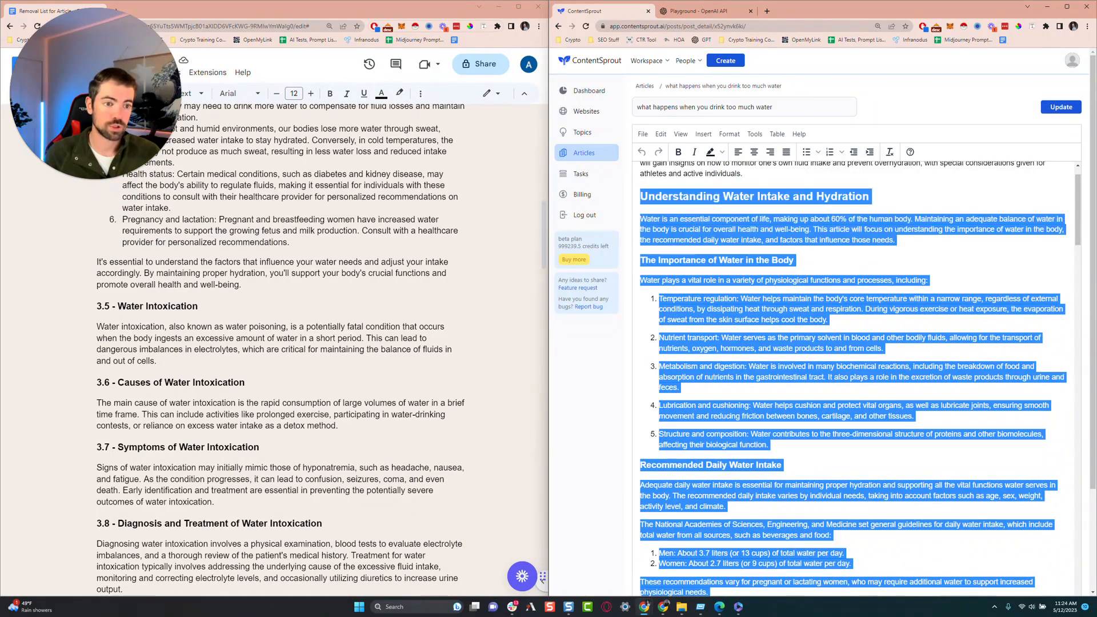
pyautogui.hotkey('ctrl', 'v')
pyautogui.press('BackSpace')
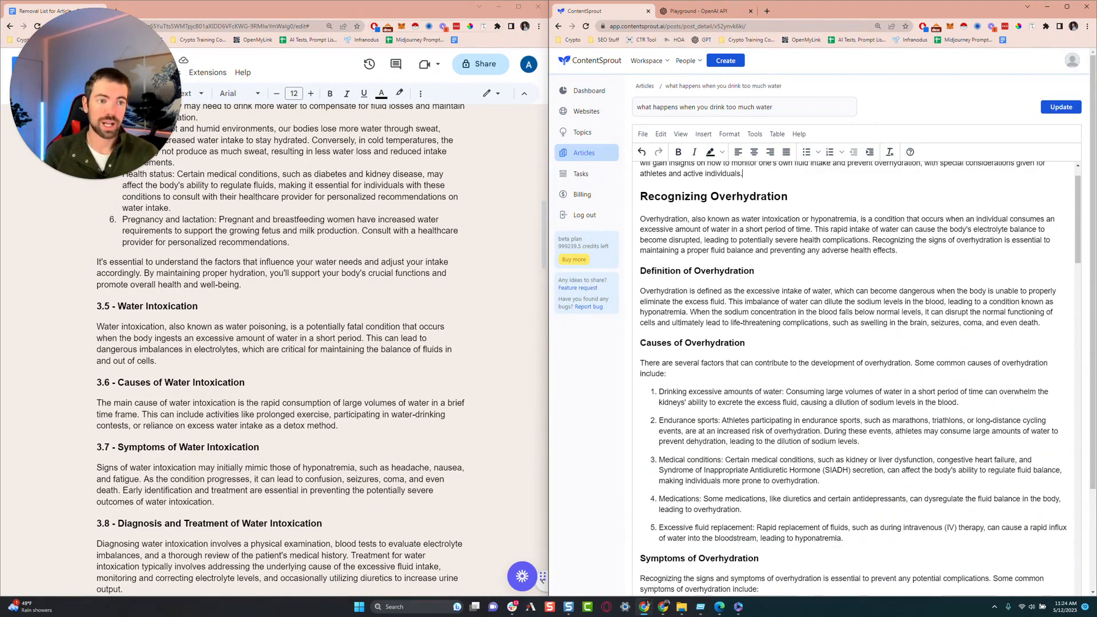
# Review the daily water intake recommendations in the removal list and the introduction and "Recognizing Overhydration" opening in the article.
pyautogui.scroll(6, 280, 343)
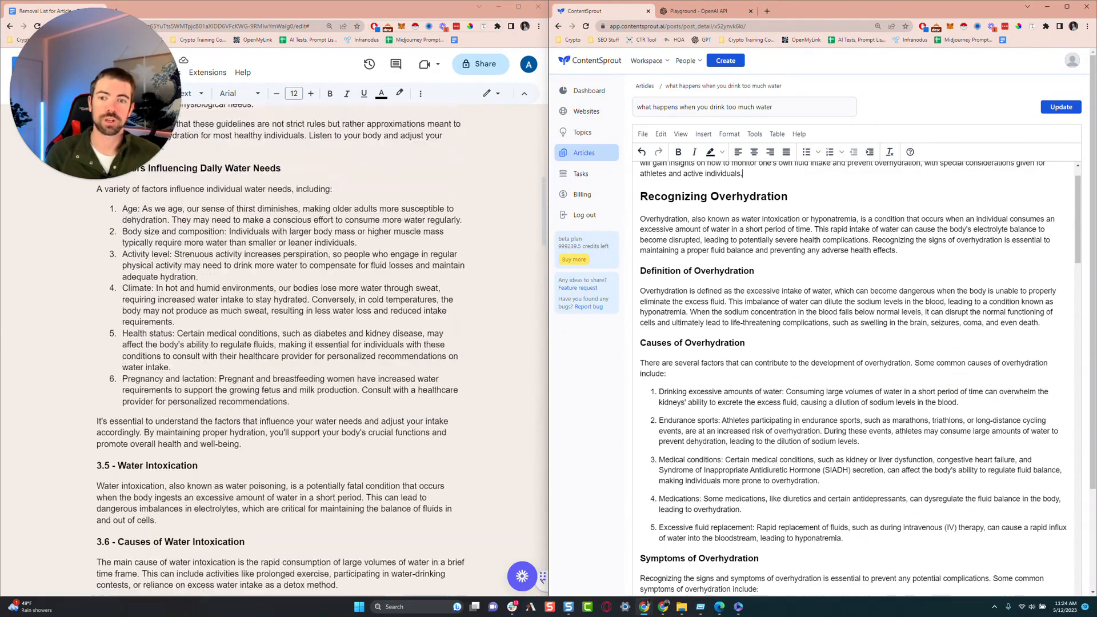
pyautogui.scroll(-2, 280, 343)
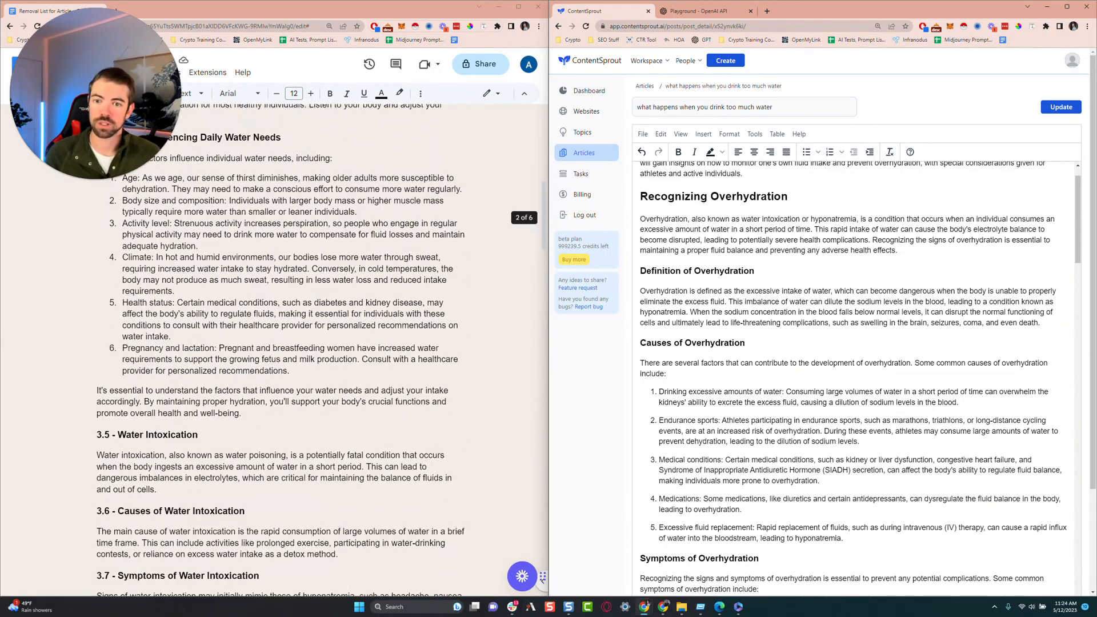
pyautogui.scroll(3, 280, 343)
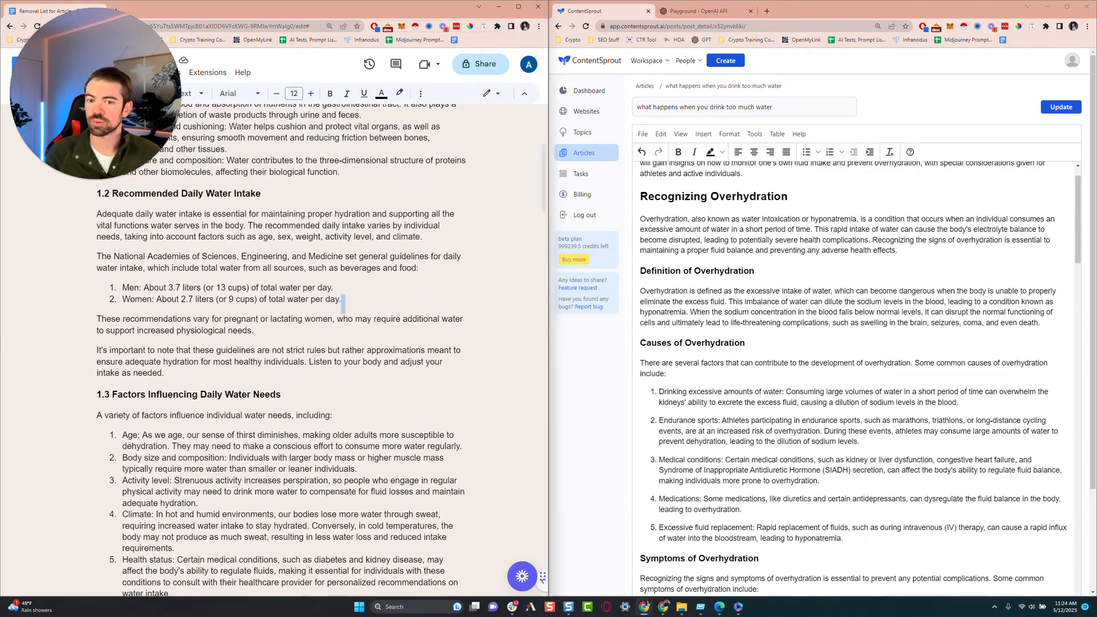
pyautogui.moveTo(341, 301); pyautogui.dragTo(122, 288)
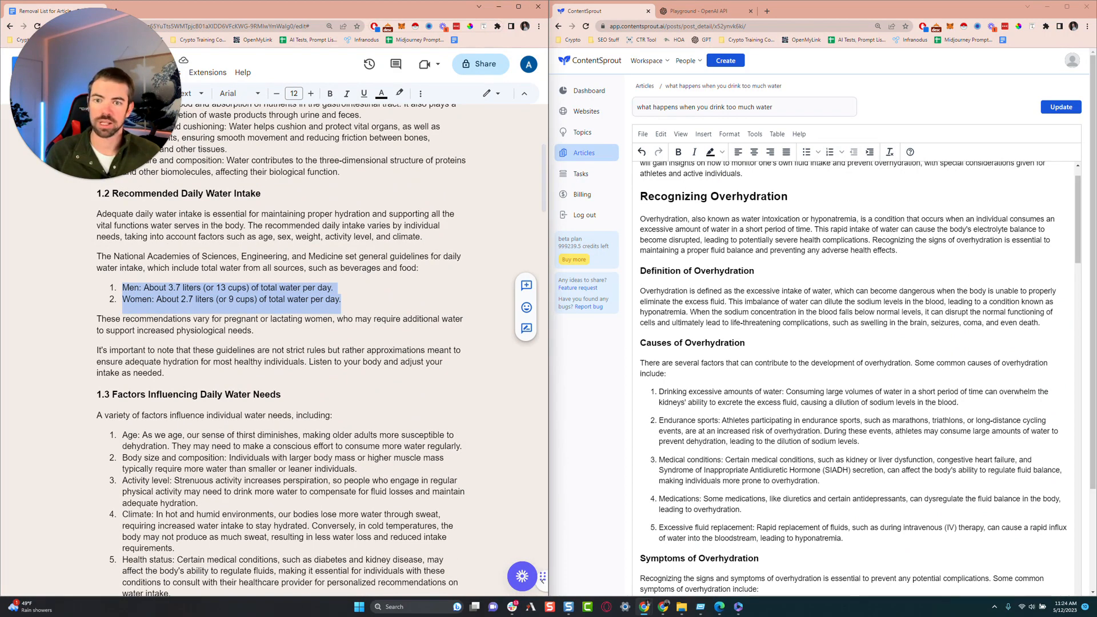
pyautogui.click(173, 319)
pyautogui.scroll(1, 856, 377)
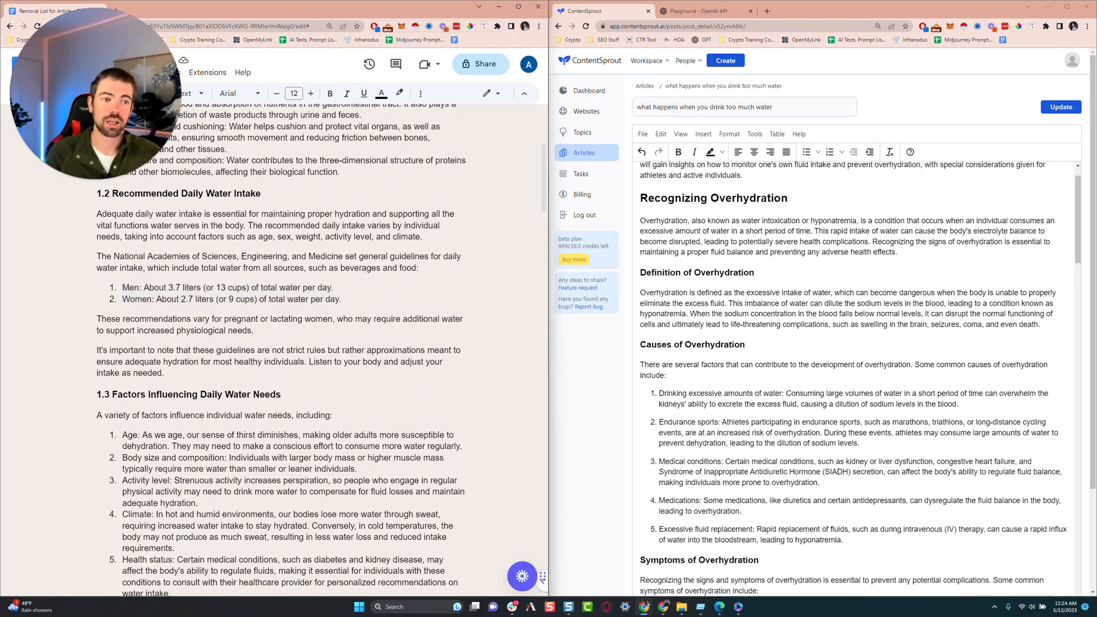
pyautogui.tripleClick(708, 239)
pyautogui.doubleClick(706, 206)
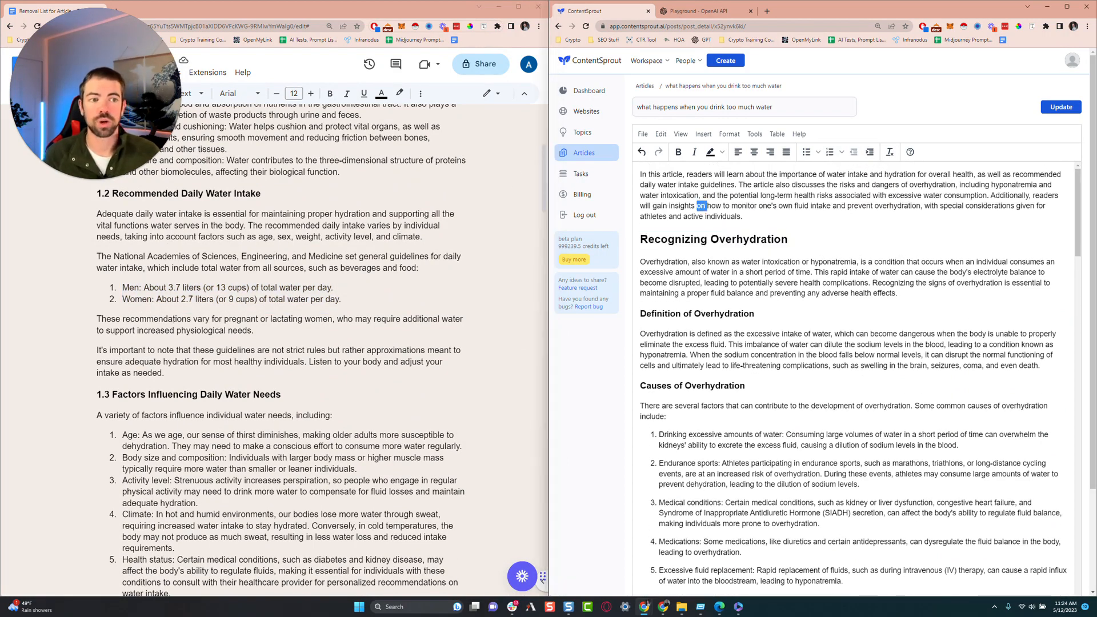
pyautogui.click(707, 206)
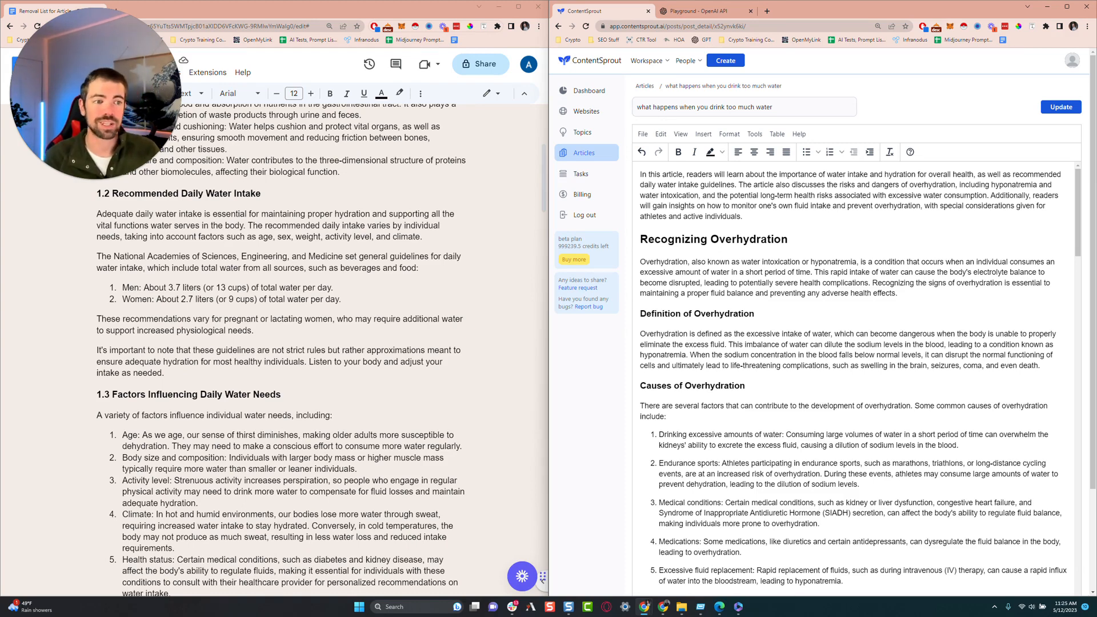
pyautogui.doubleClick(791, 273)
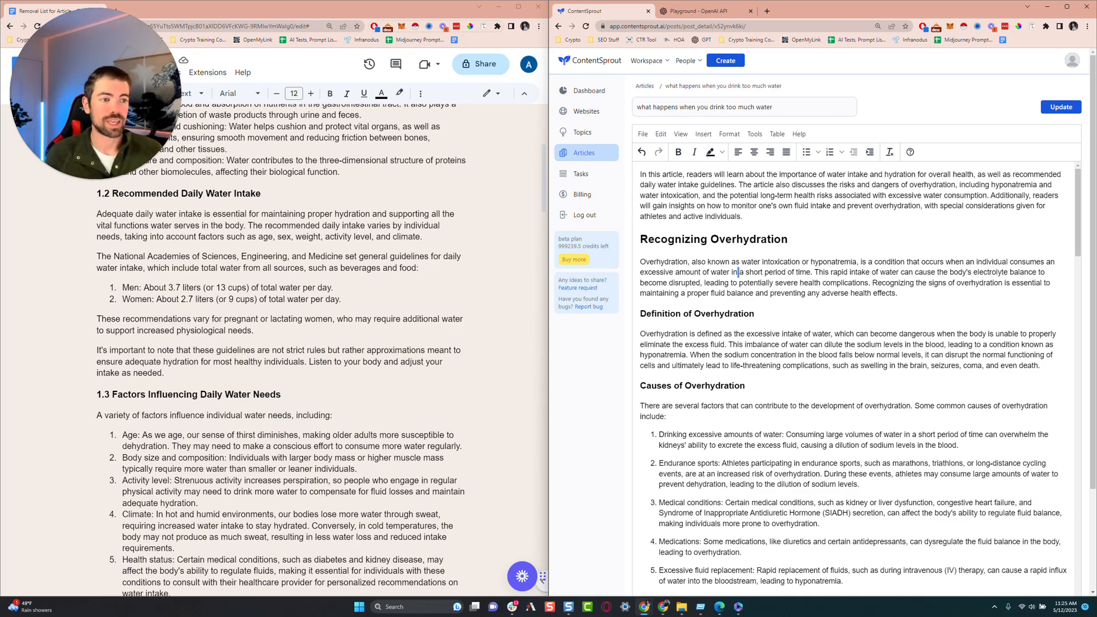
pyautogui.tripleClick(737, 272)
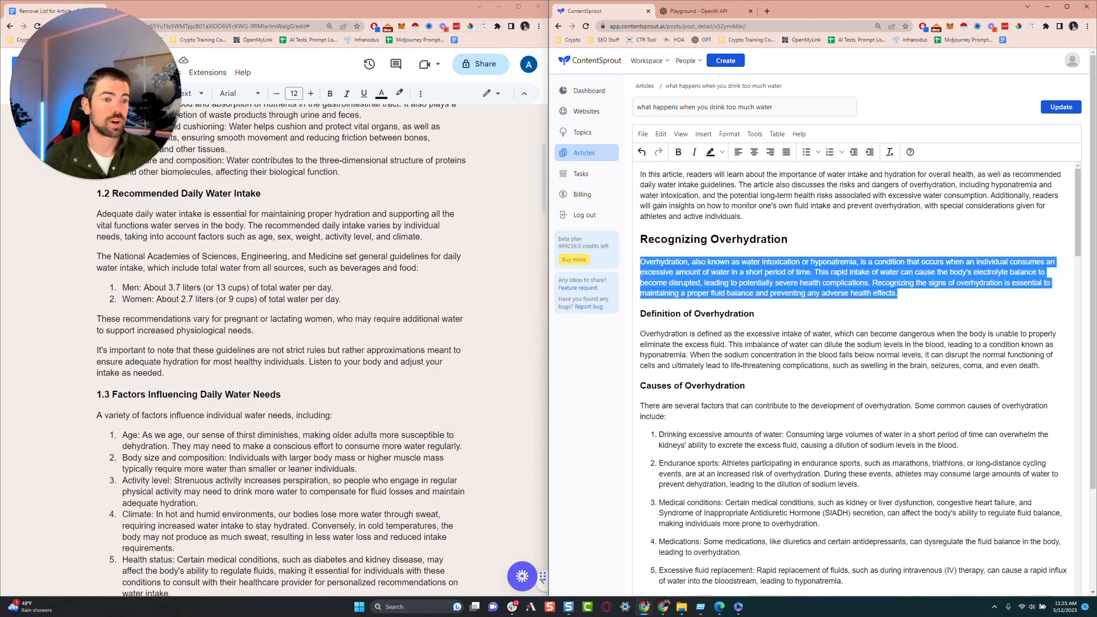
pyautogui.tripleClick(737, 240)
pyautogui.click(737, 272)
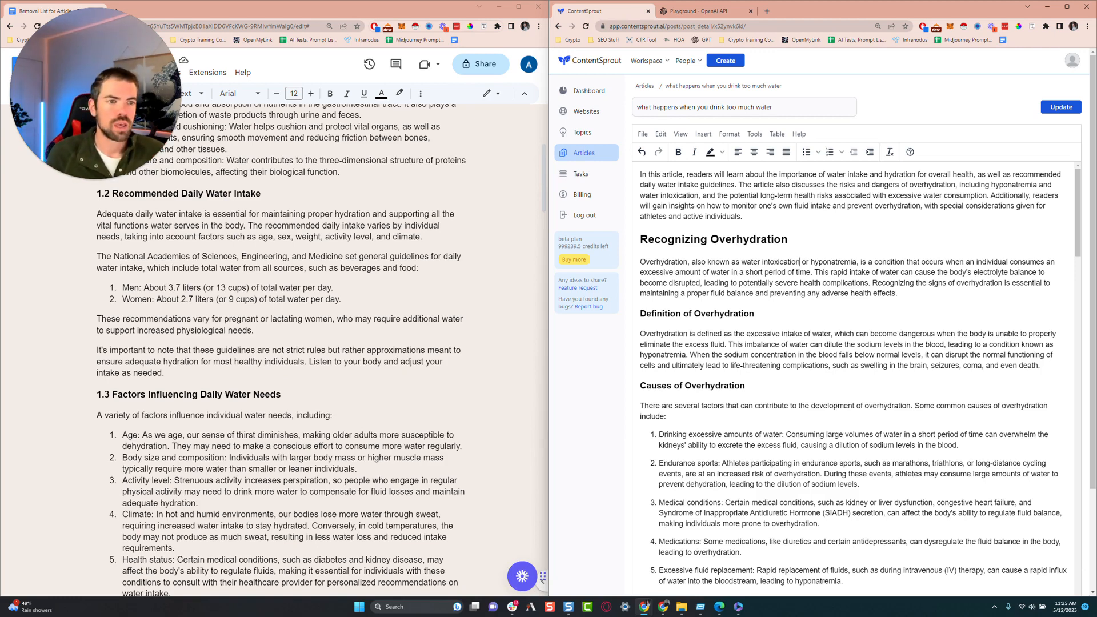
# Examine the opening paragraph under "Recognizing Overhydration" in the article, including its terms, electrolyte explanation and closing sentence.
pyautogui.doubleClick(669, 262)
pyautogui.click(702, 283)
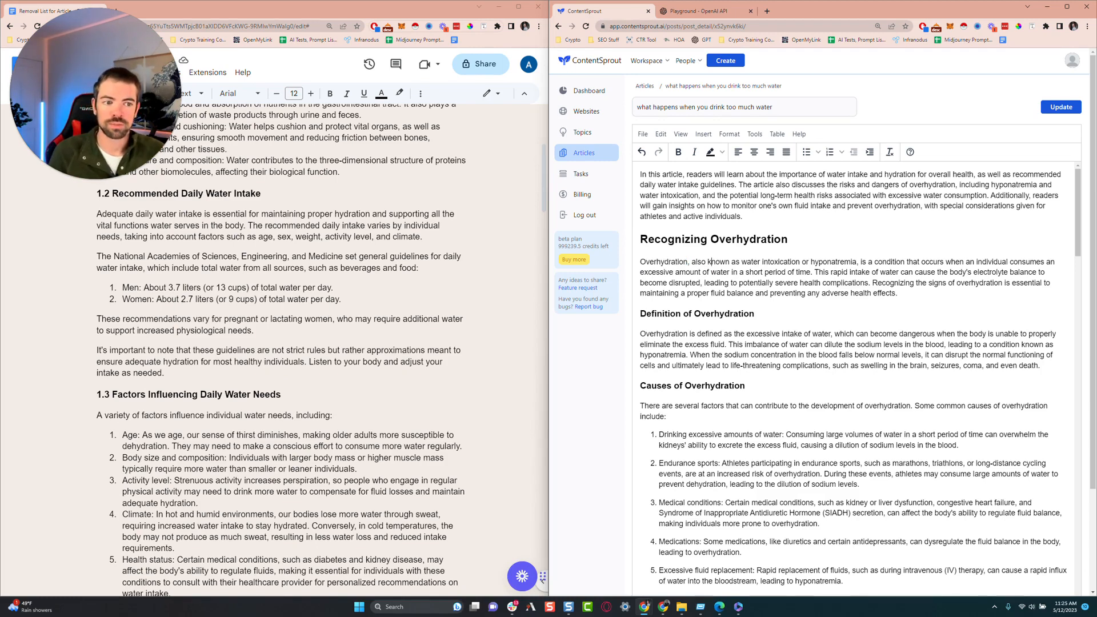
pyautogui.doubleClick(663, 262)
pyautogui.click(639, 255)
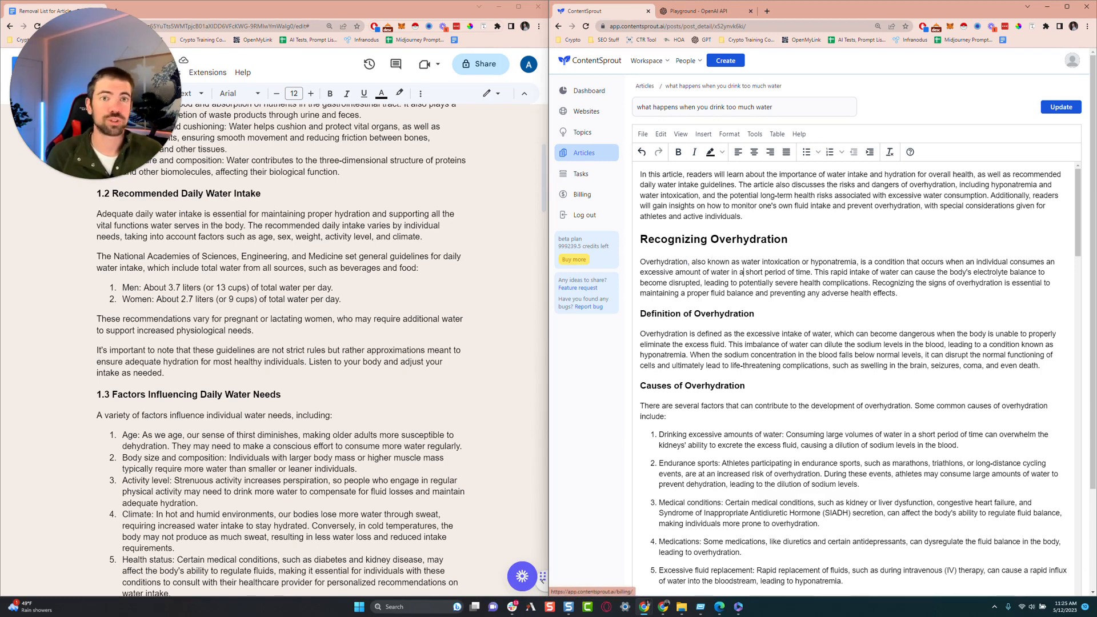
pyautogui.moveTo(730, 261); pyautogui.dragTo(857, 262)
pyautogui.click(783, 262)
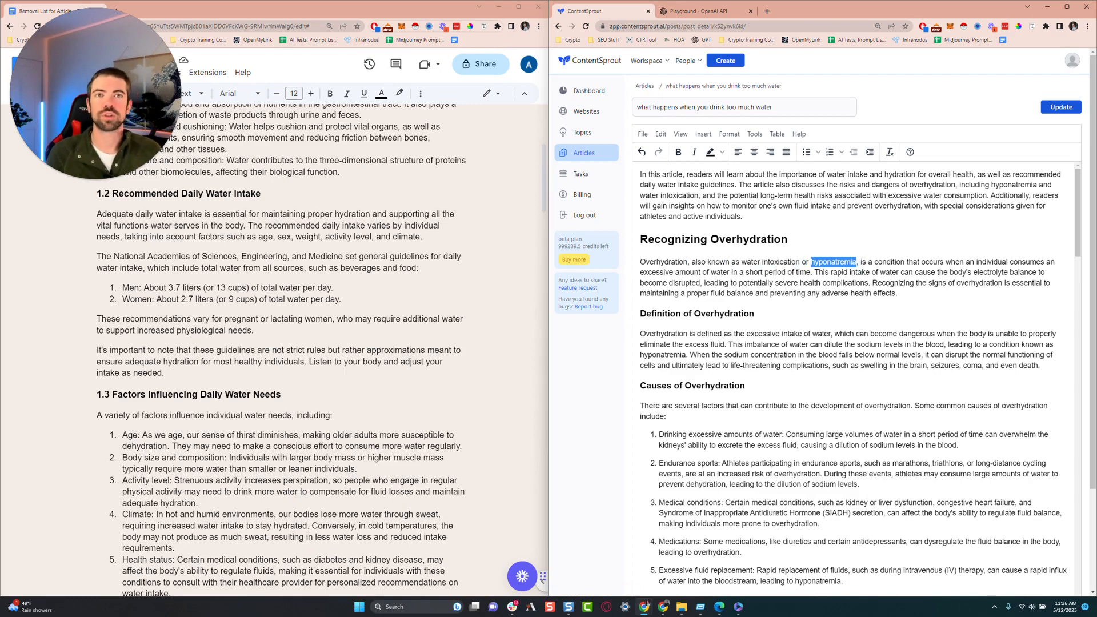
pyautogui.click(807, 293)
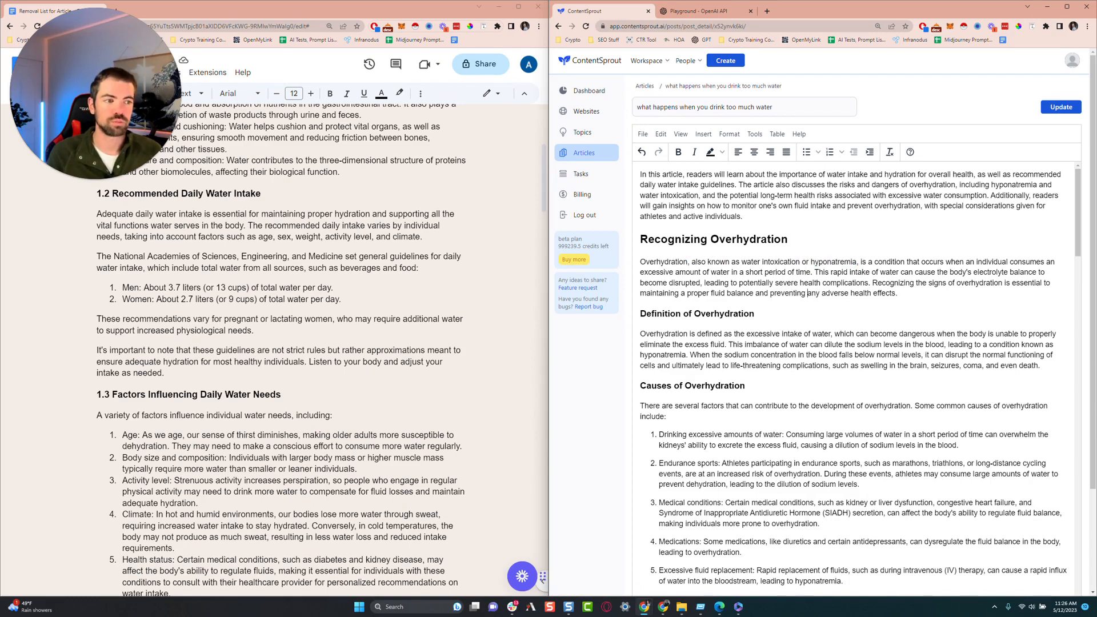
pyautogui.doubleClick(890, 262)
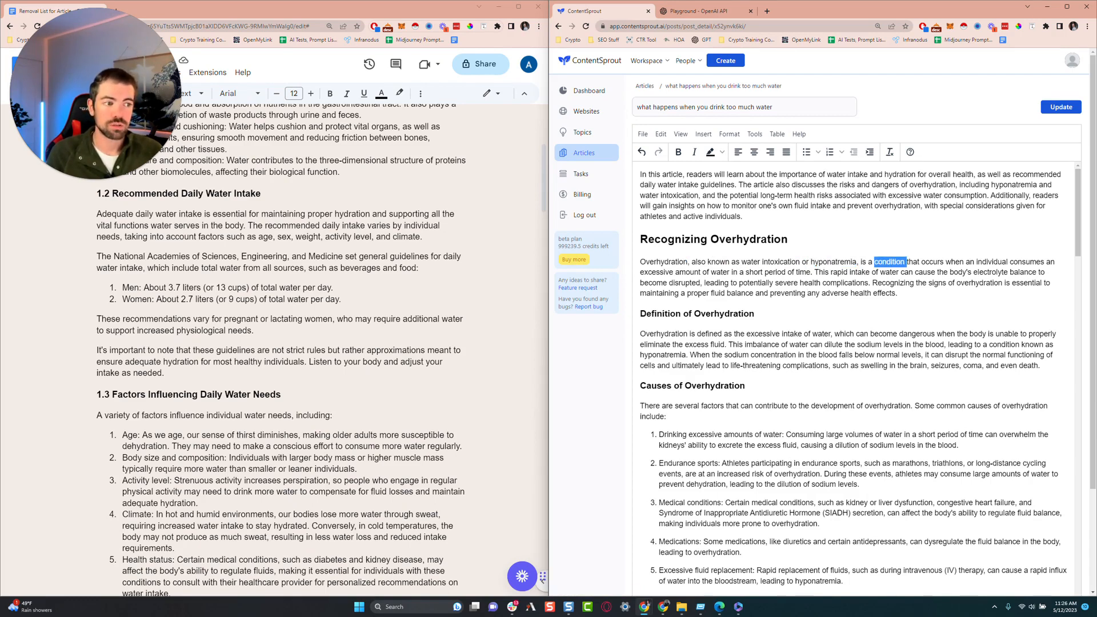
pyautogui.click(911, 283)
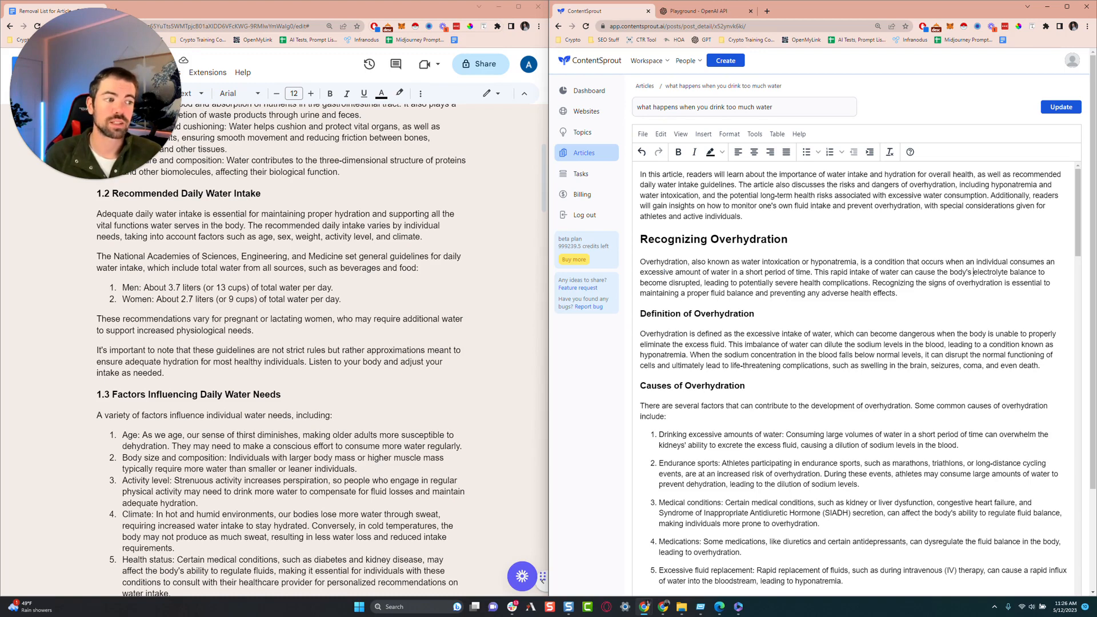
pyautogui.moveTo(973, 272); pyautogui.dragTo(700, 283)
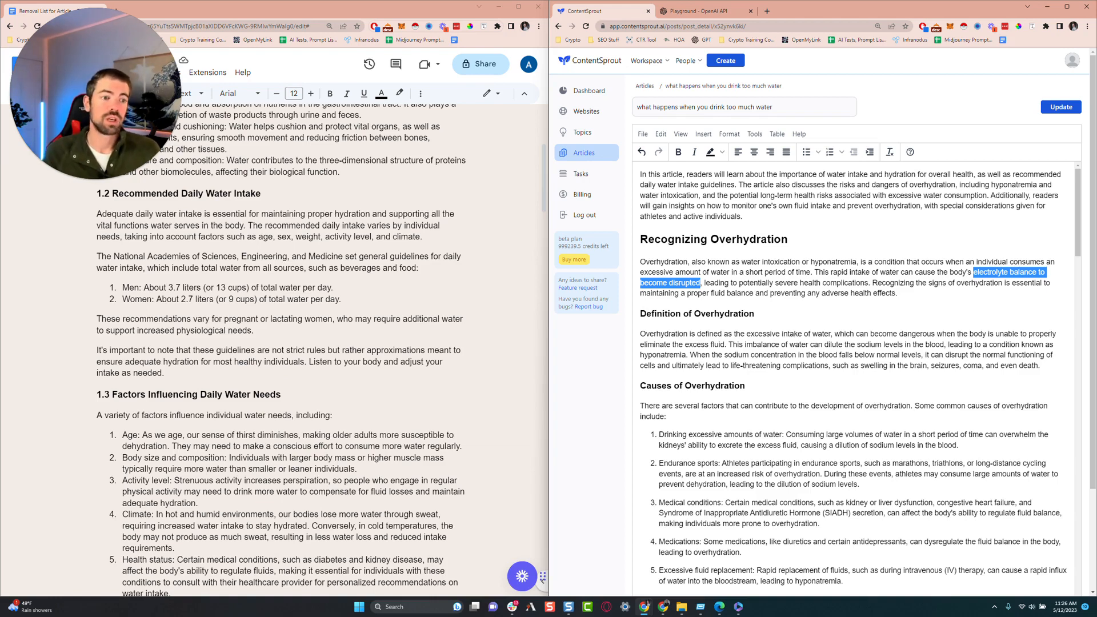
pyautogui.click(755, 313)
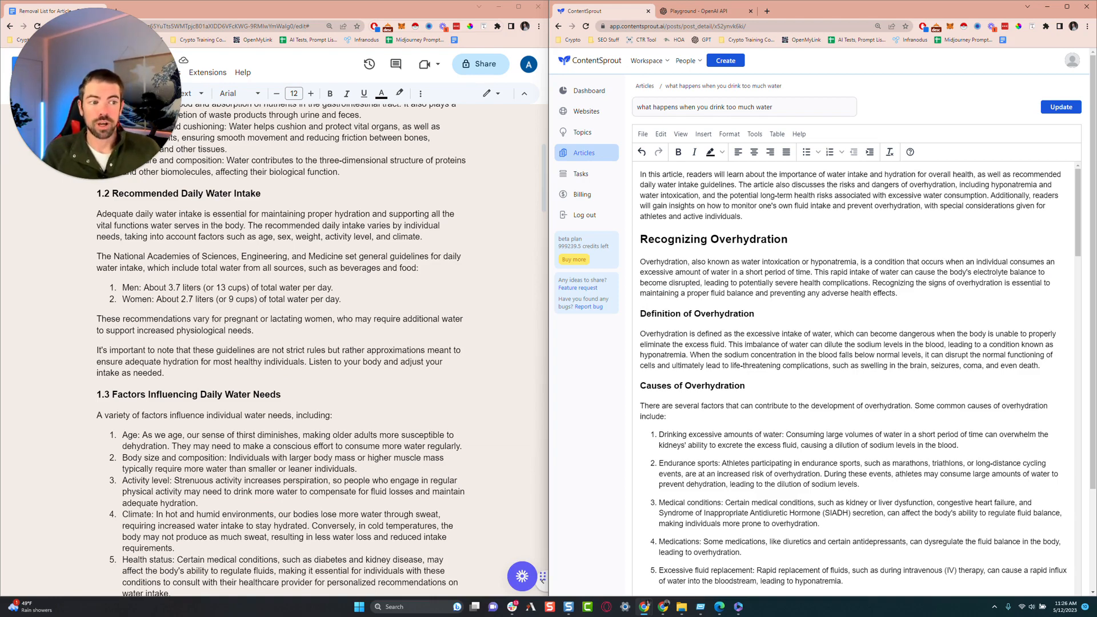
pyautogui.doubleClick(846, 282)
pyautogui.click(882, 282)
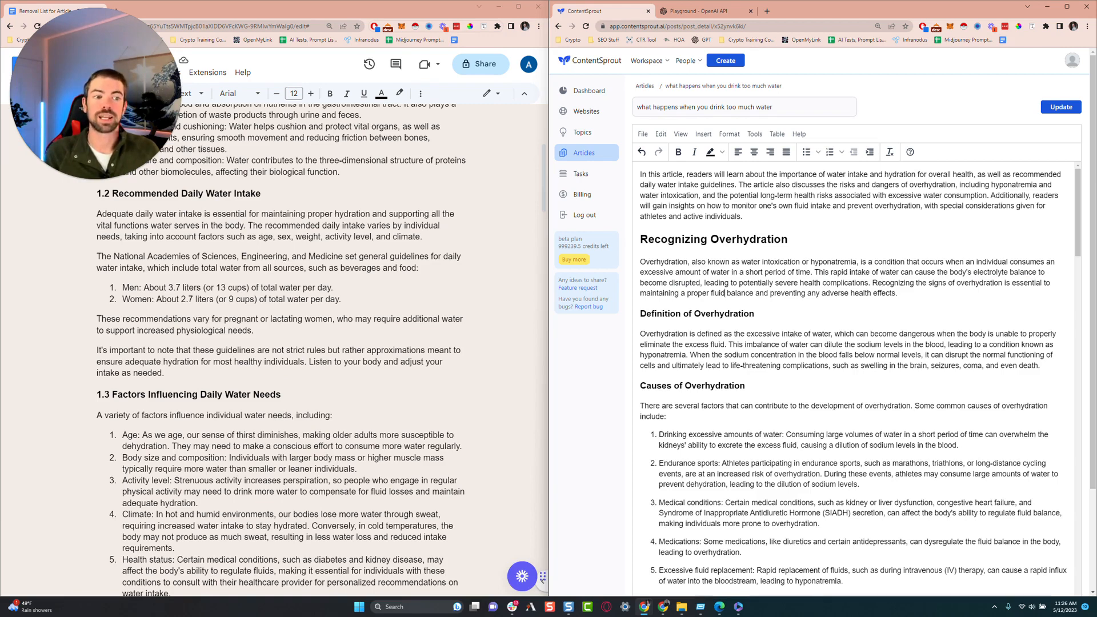
pyautogui.doubleClick(885, 293)
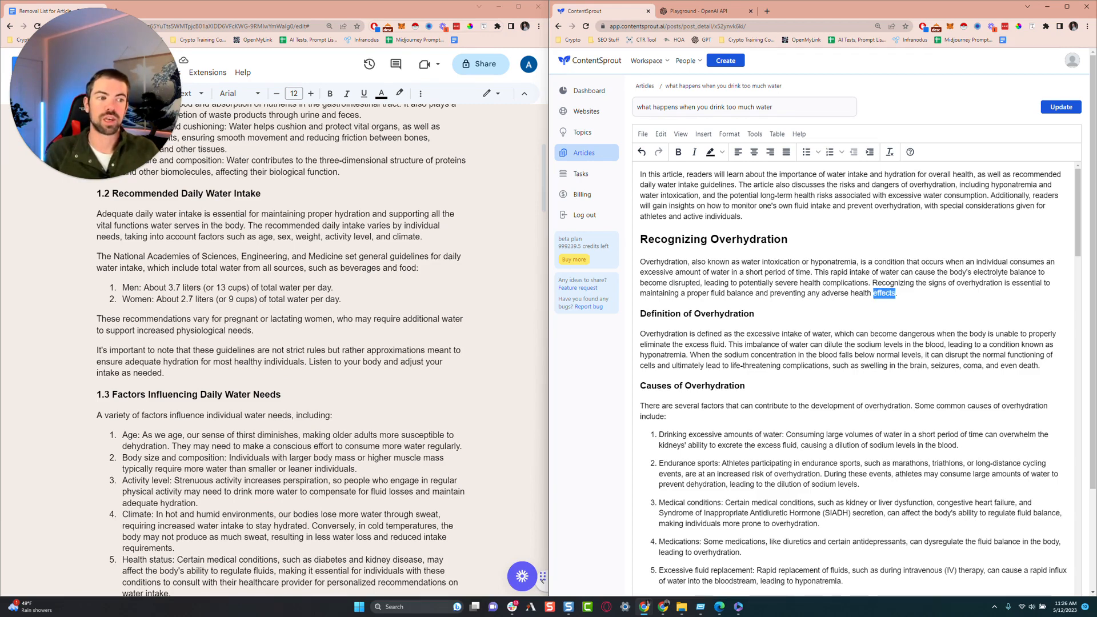
pyautogui.click(898, 355)
# Compare the "Definition of Overhydration" paragraph with the opening paragraph under "Recognizing Overhydration" for repeated content.
pyautogui.scroll(-1, 857, 377)
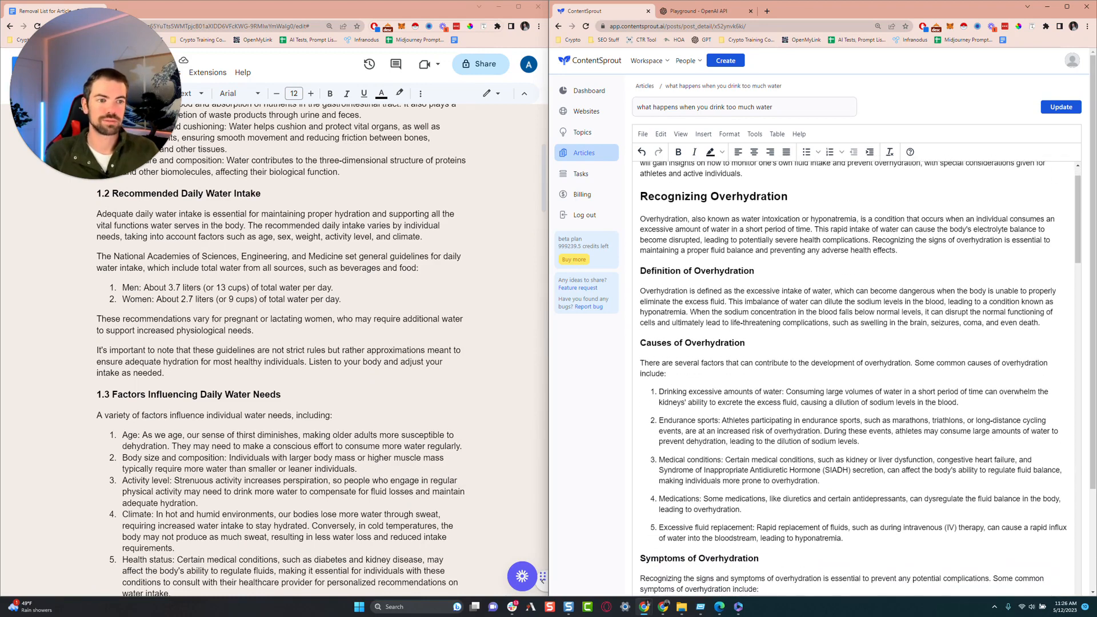
pyautogui.doubleClick(662, 292)
pyautogui.click(685, 301)
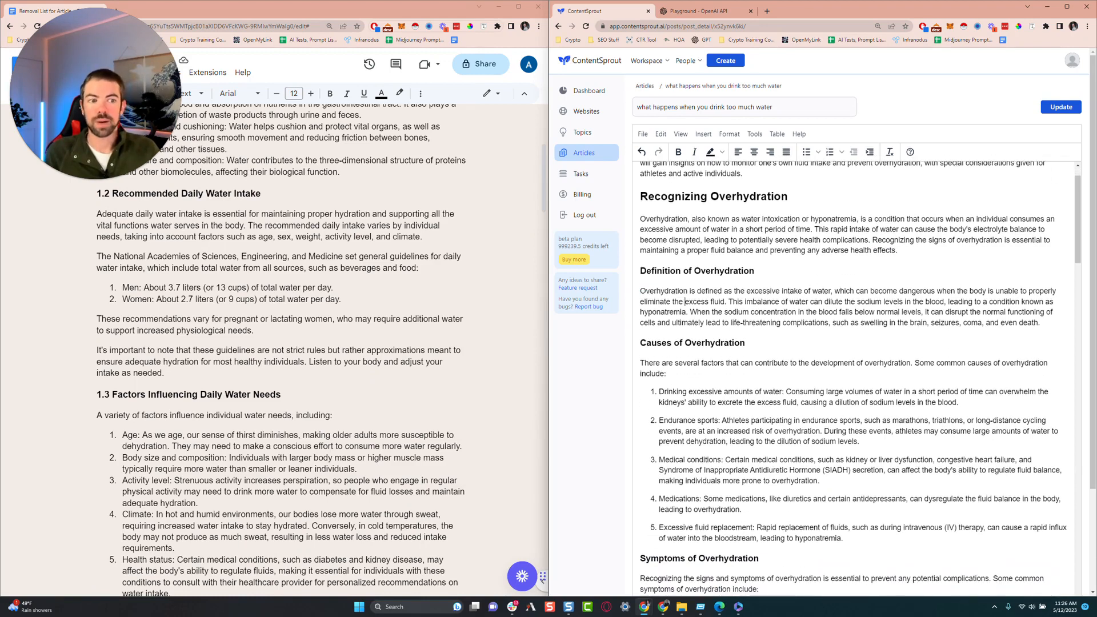
pyautogui.click(639, 273)
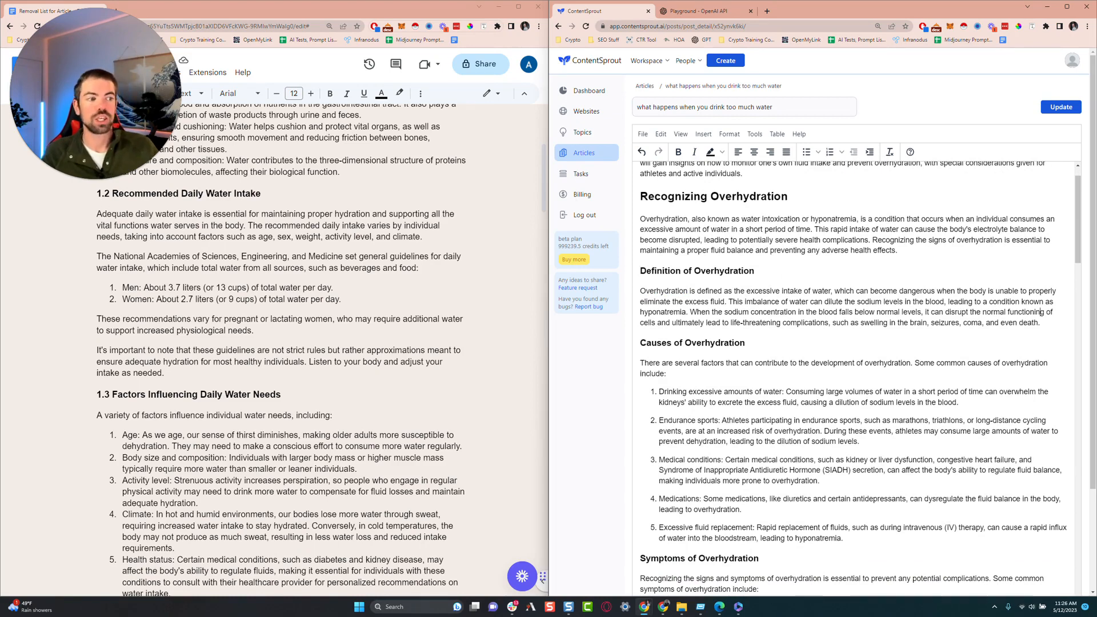
pyautogui.tripleClick(1026, 322)
pyautogui.click(791, 218)
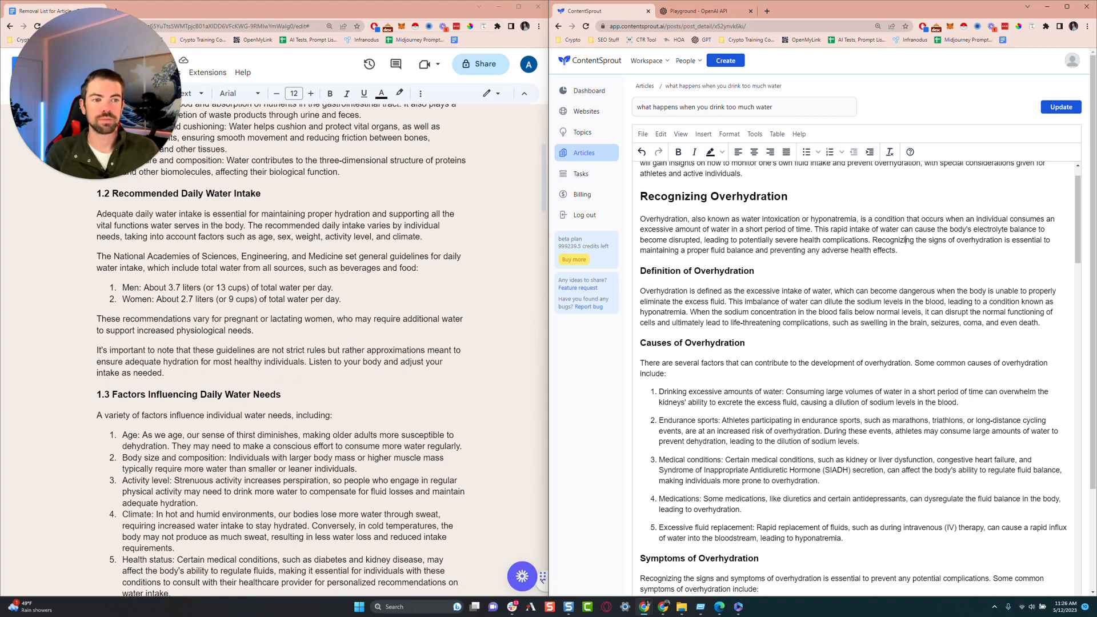
pyautogui.tripleClick(905, 240)
pyautogui.click(934, 291)
# Delete the "Definition of Overhydration" subheading from the article, keeping its paragraph under "Recognizing Overhydration".
pyautogui.moveTo(754, 271); pyautogui.dragTo(603, 277)
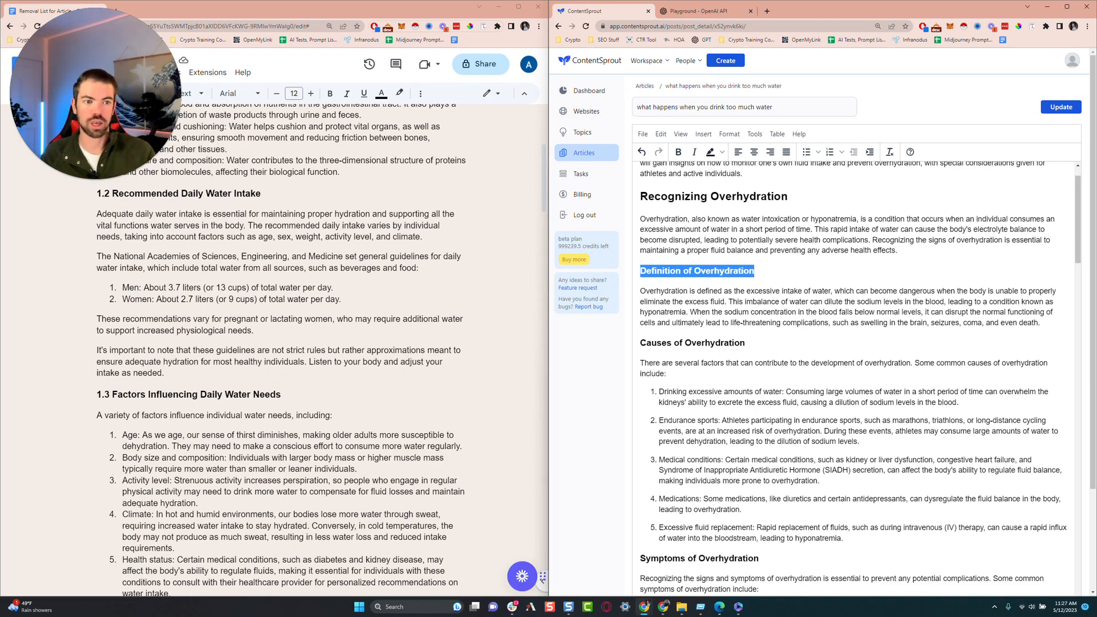
pyautogui.press('BackSpace')
pyautogui.press('BackSpace')
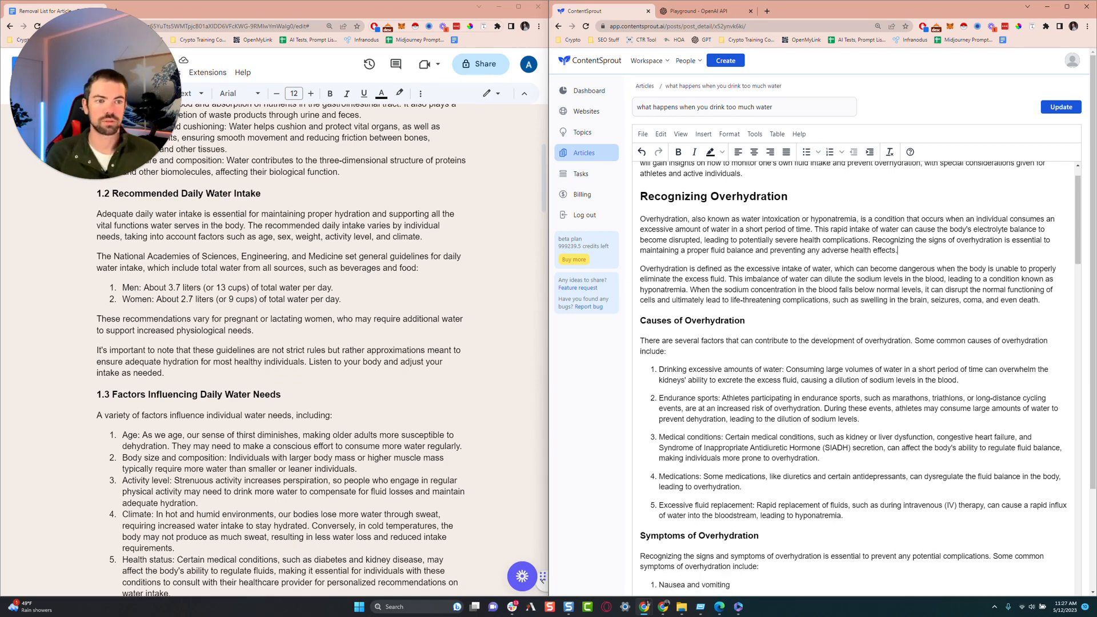
pyautogui.scroll(-2, 725, 289)
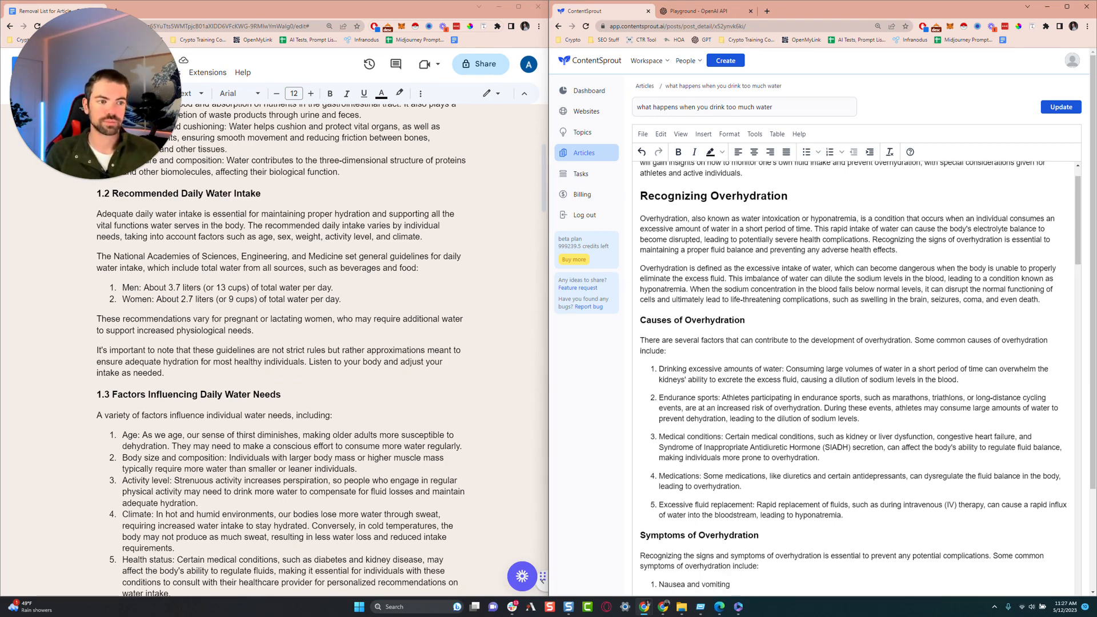
pyautogui.scroll(2, 724, 289)
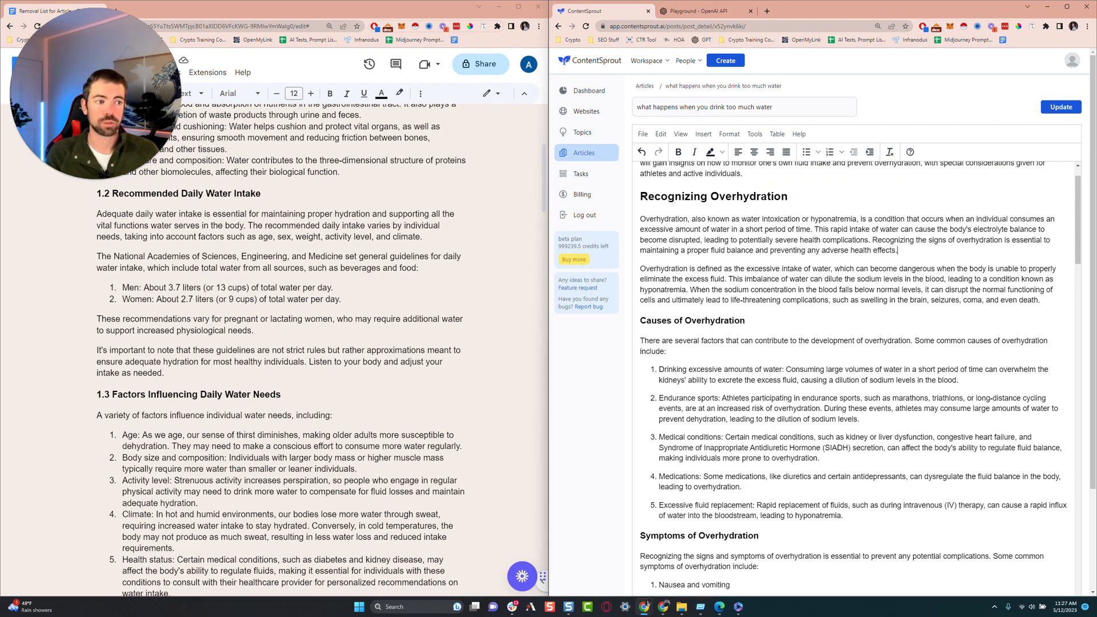
# Review the two overlapping paragraphs under "Recognizing Overhydration" in the article as one passage.
pyautogui.moveTo(898, 251); pyautogui.dragTo(594, 214)
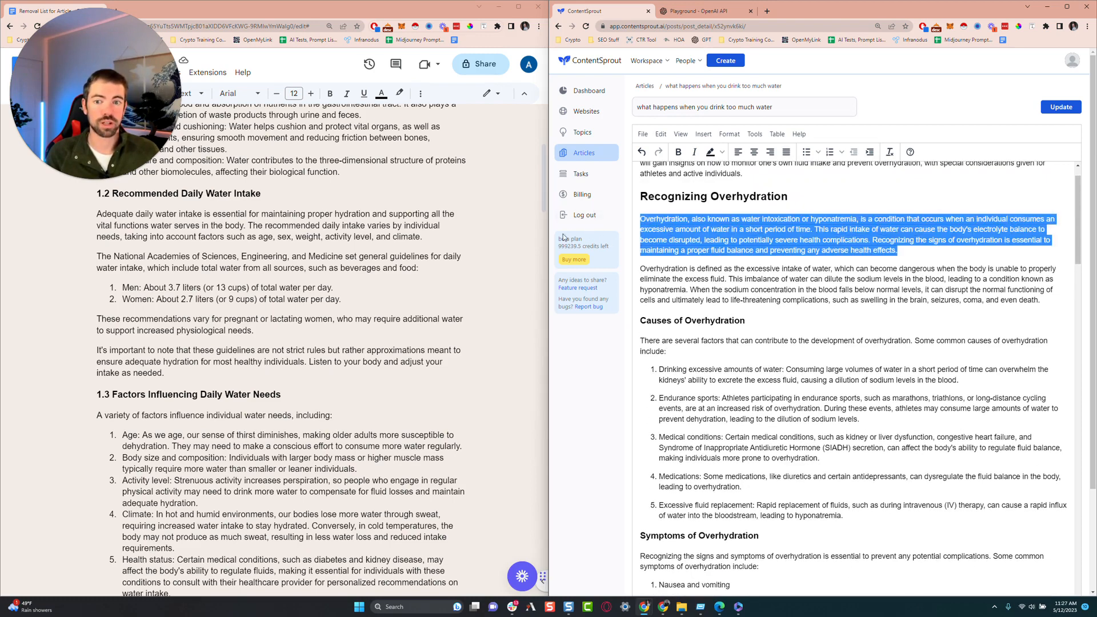
pyautogui.click(730, 240)
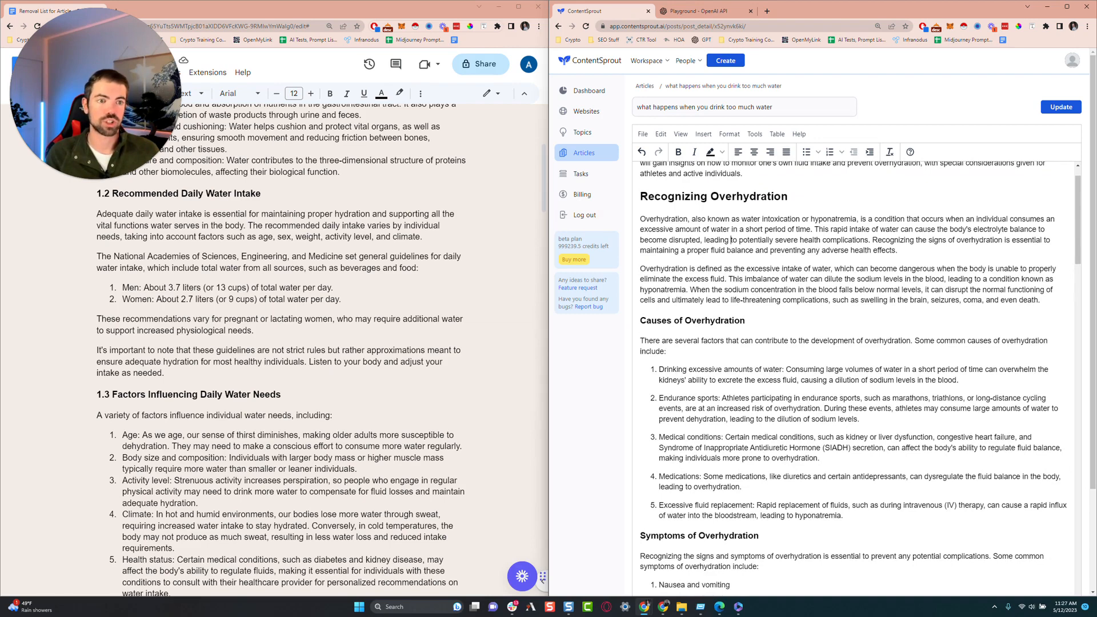
pyautogui.scroll(1, 789, 279)
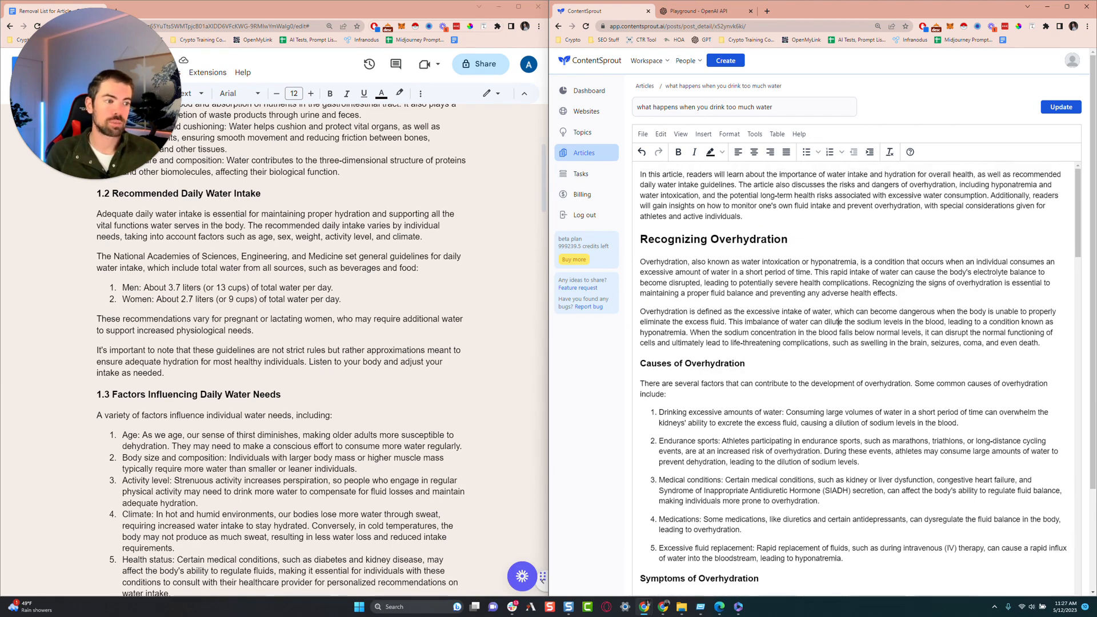
pyautogui.moveTo(1040, 343); pyautogui.dragTo(620, 261)
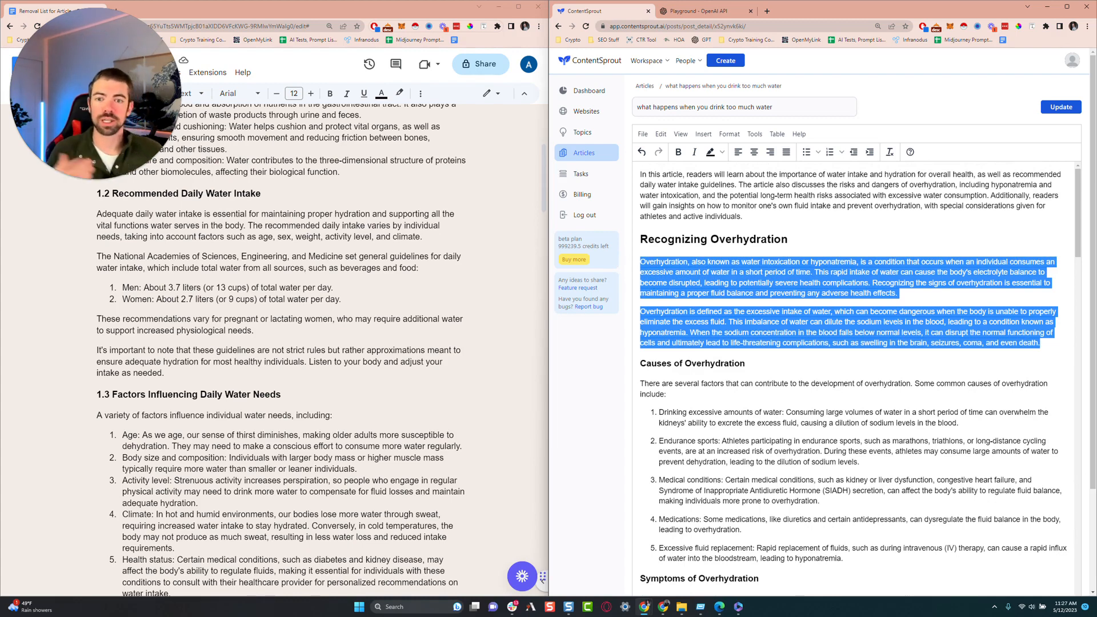
pyautogui.click(727, 293)
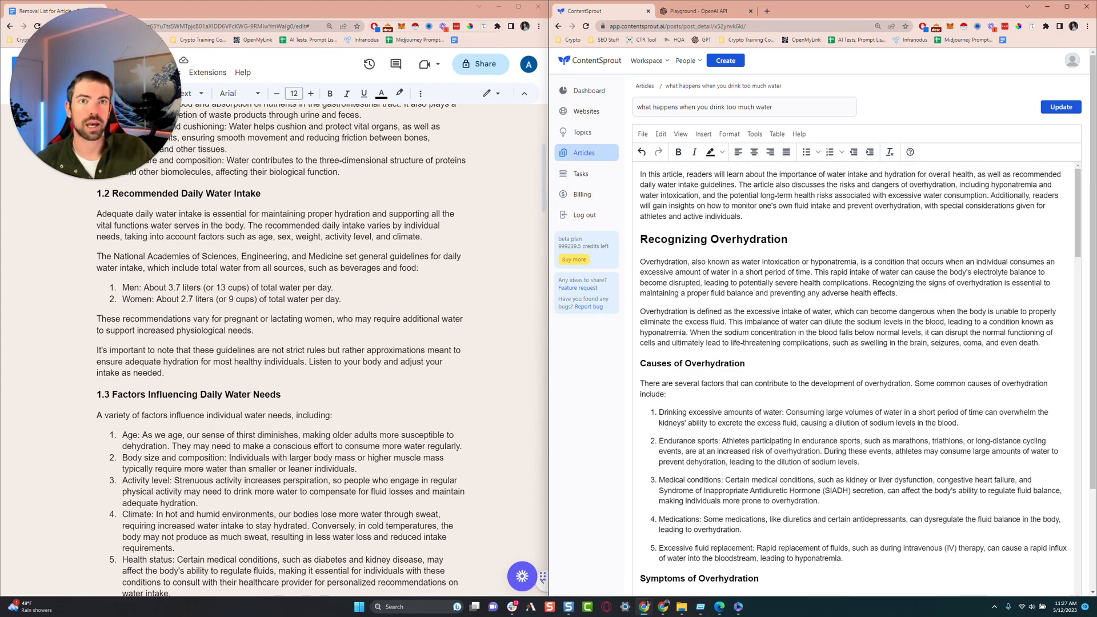
pyautogui.moveTo(640, 262); pyautogui.dragTo(1040, 343)
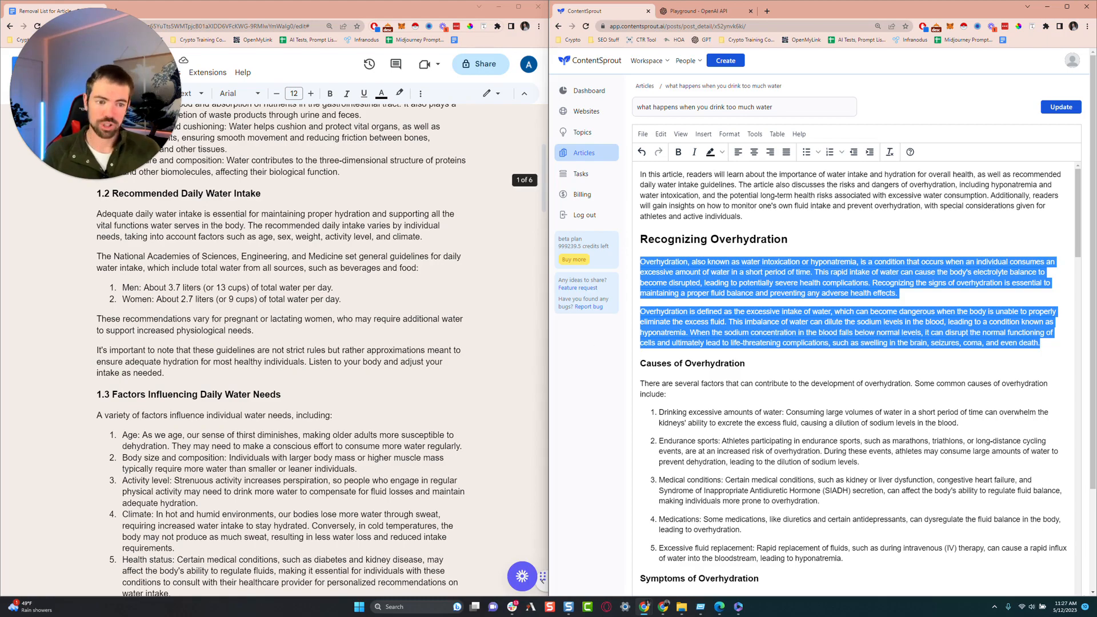
# Copy the condensed overhydration paragraph after "Change to" in the "Modify But Don't Delete" section of the removal list.
pyautogui.scroll(-20, 280, 349)
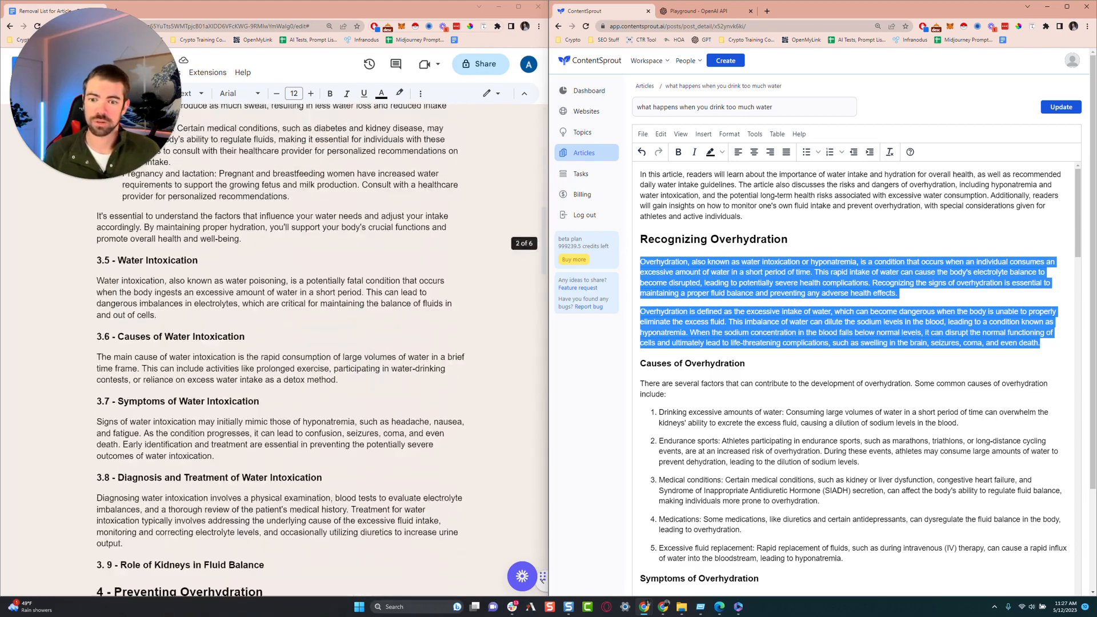
pyautogui.scroll(-5, 280, 348)
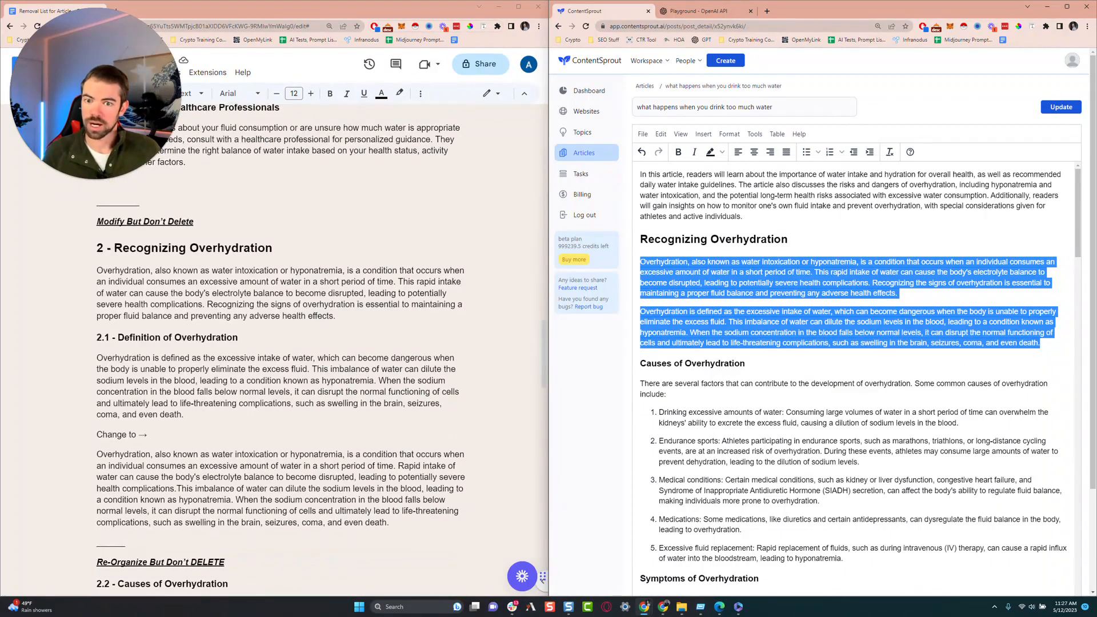
pyautogui.scroll(-4, 280, 348)
pyautogui.click(368, 309)
pyautogui.scroll(3, 320, 349)
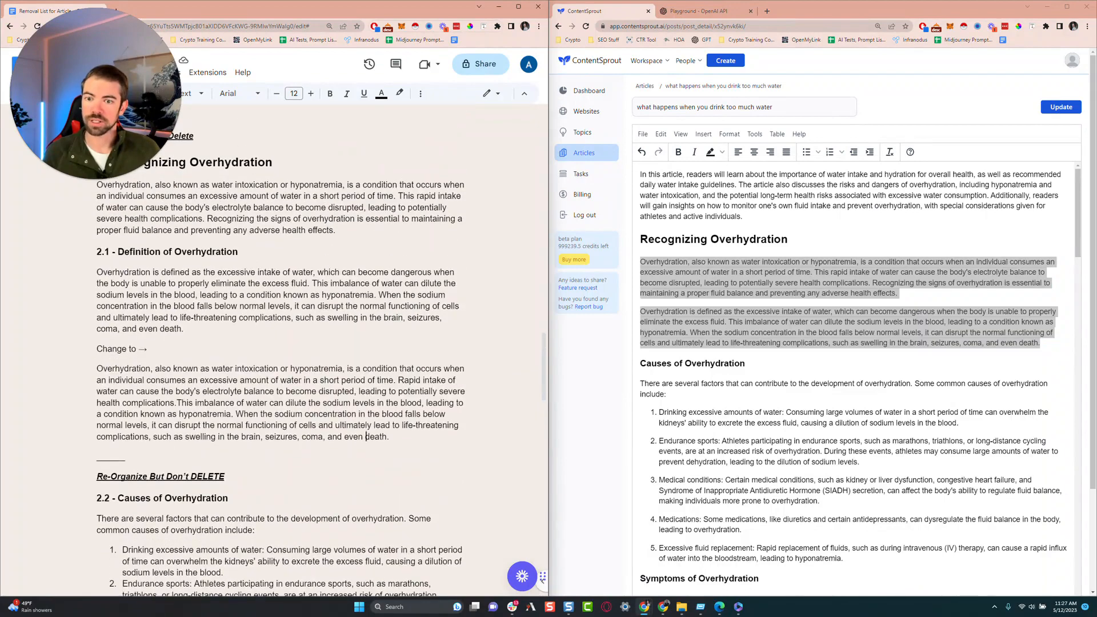
pyautogui.tripleClick(167, 380)
pyautogui.click(108, 392)
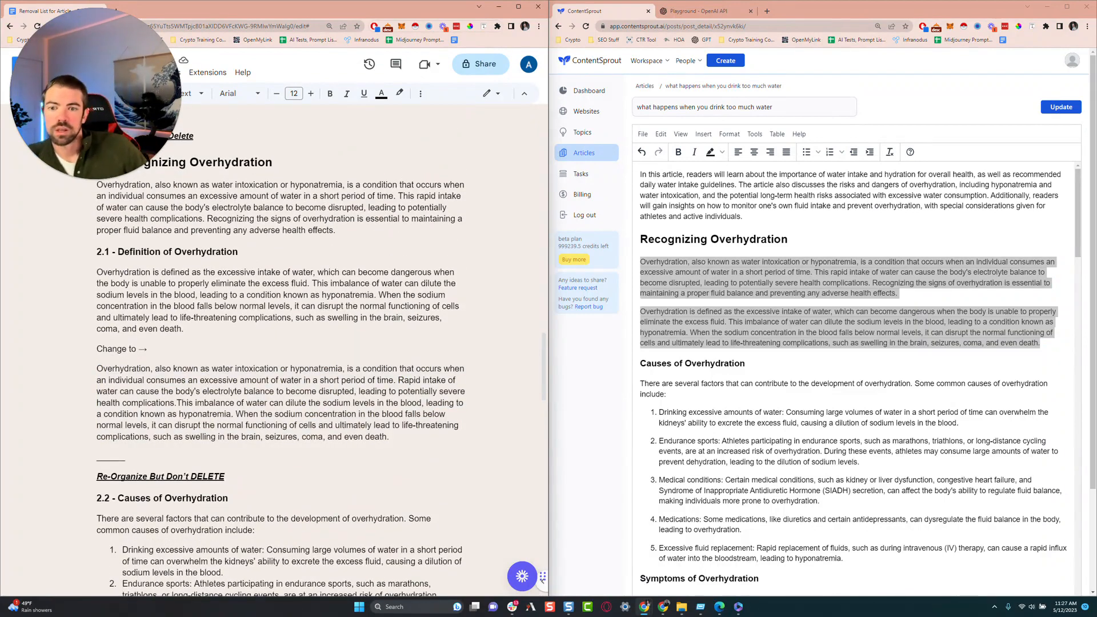
pyautogui.scroll(3, 280, 371)
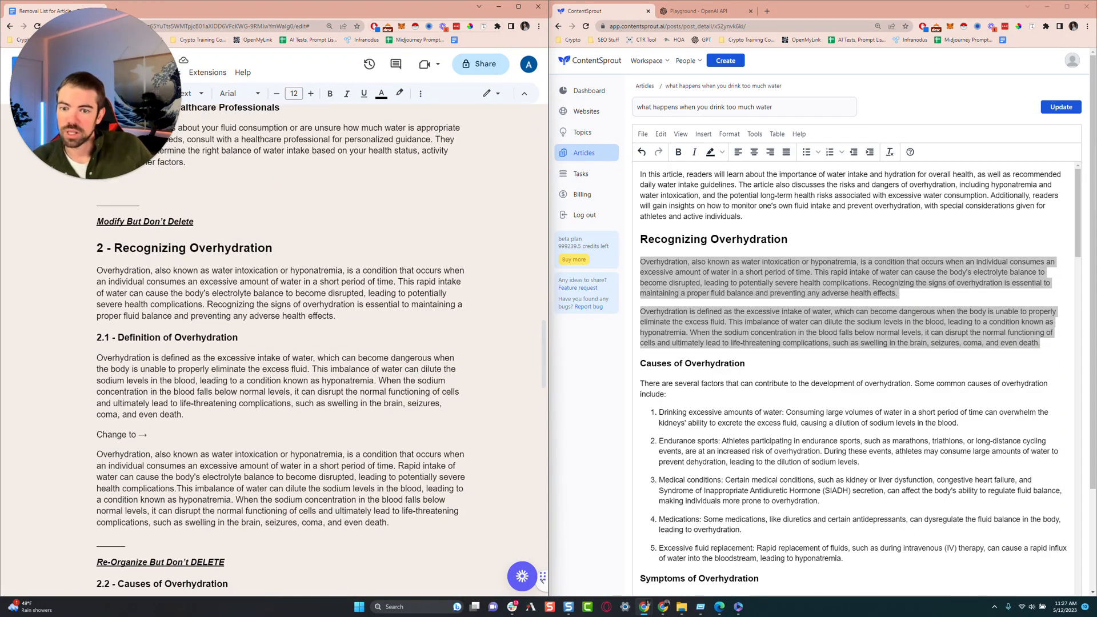
pyautogui.scroll(-2, 280, 348)
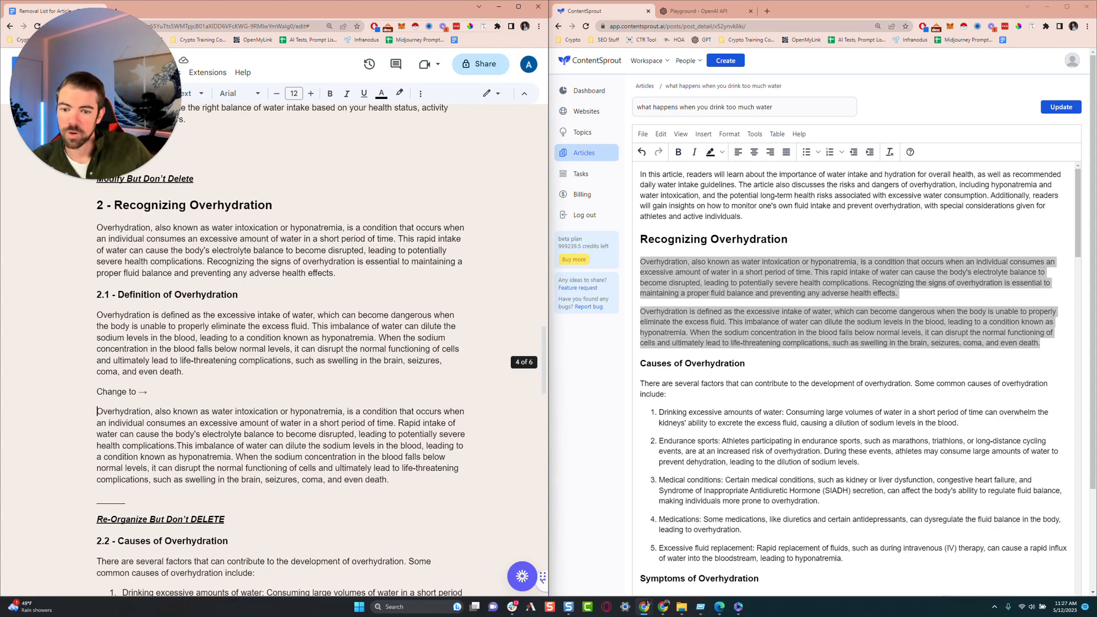
pyautogui.moveTo(97, 411); pyautogui.dragTo(393, 485)
pyautogui.hotkey('ctrl', 'c')
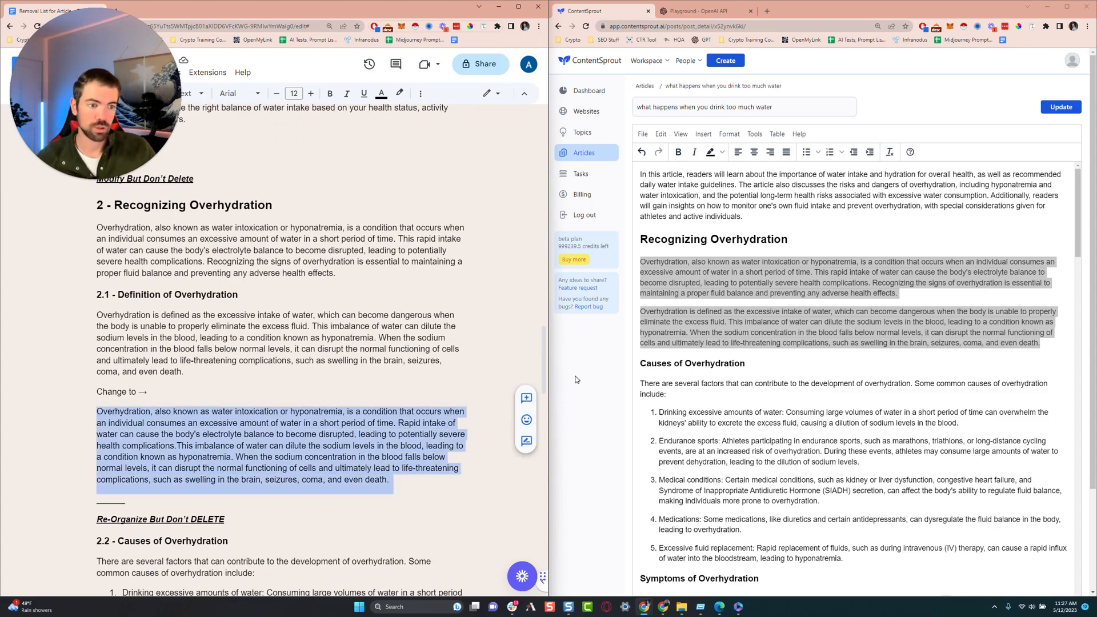
# Replace both paragraphs under "Recognizing Overhydration" in the ContentSprout article with the copied condensed paragraph.
pyautogui.click(707, 333)
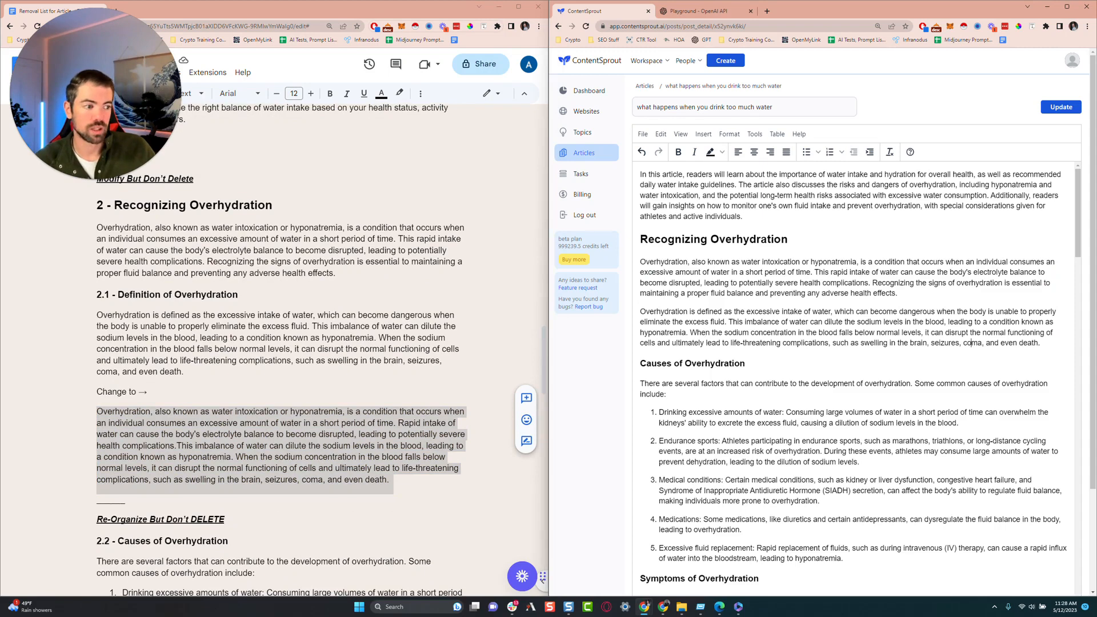
pyautogui.moveTo(1040, 344); pyautogui.dragTo(628, 262)
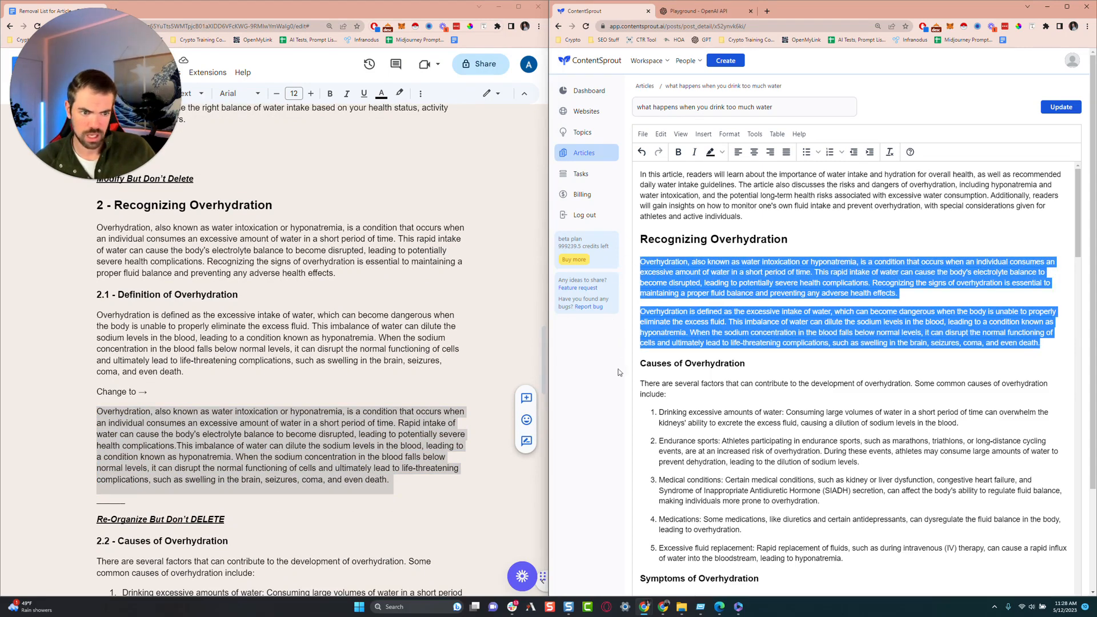
pyautogui.click(372, 412)
pyautogui.click(920, 312)
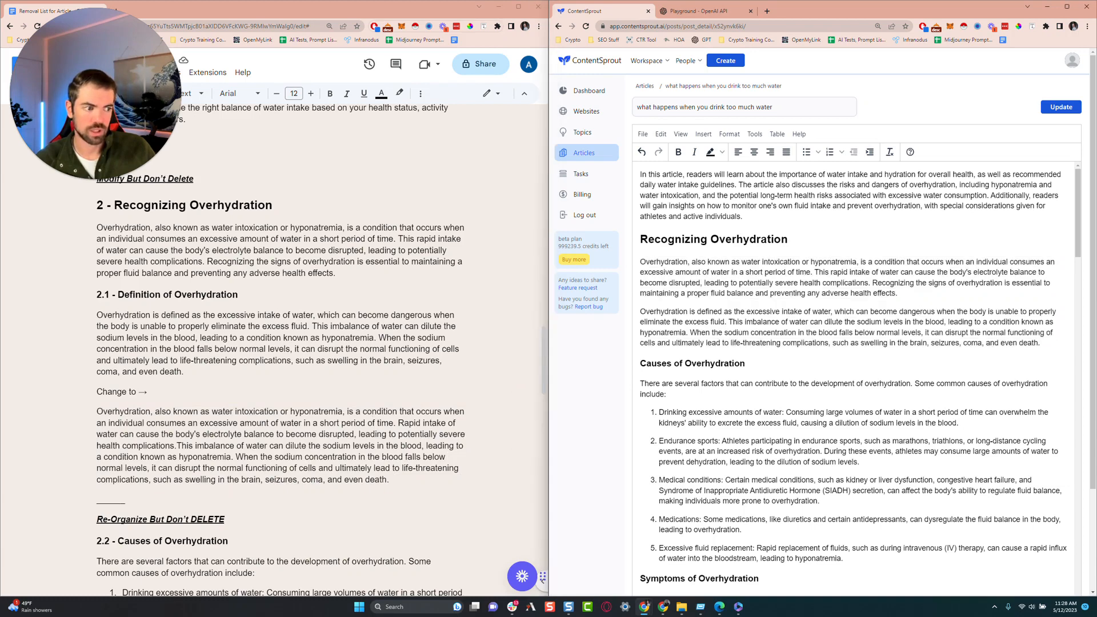
pyautogui.moveTo(1040, 343); pyautogui.dragTo(636, 262)
pyautogui.hotkey('ctrl', 'v')
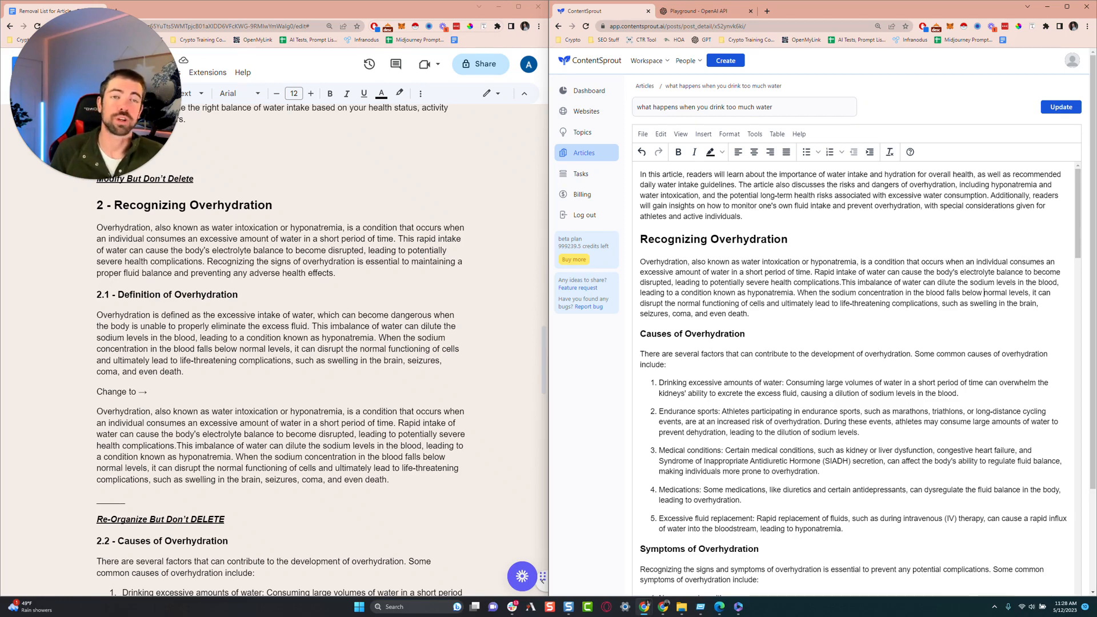
# Review the condensed paragraph under "Recognizing Overhydration", including its wording about sodium concentration in the blood falling below normal levels.
pyautogui.moveTo(984, 293); pyautogui.dragTo(1028, 293)
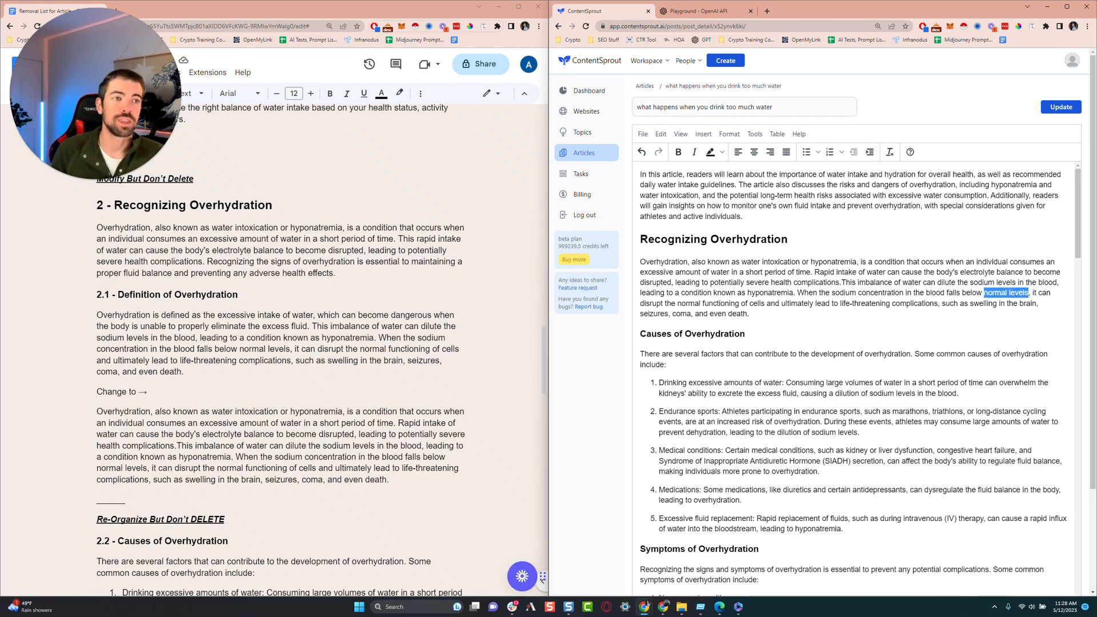
pyautogui.click(1029, 293)
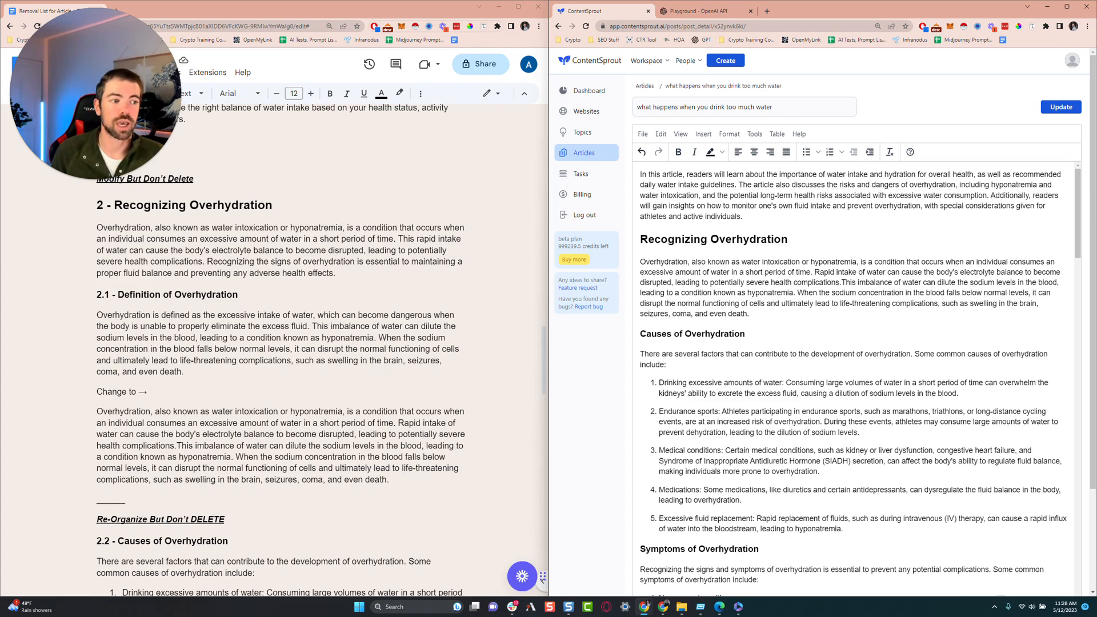
pyautogui.moveTo(926, 292); pyautogui.dragTo(1028, 292)
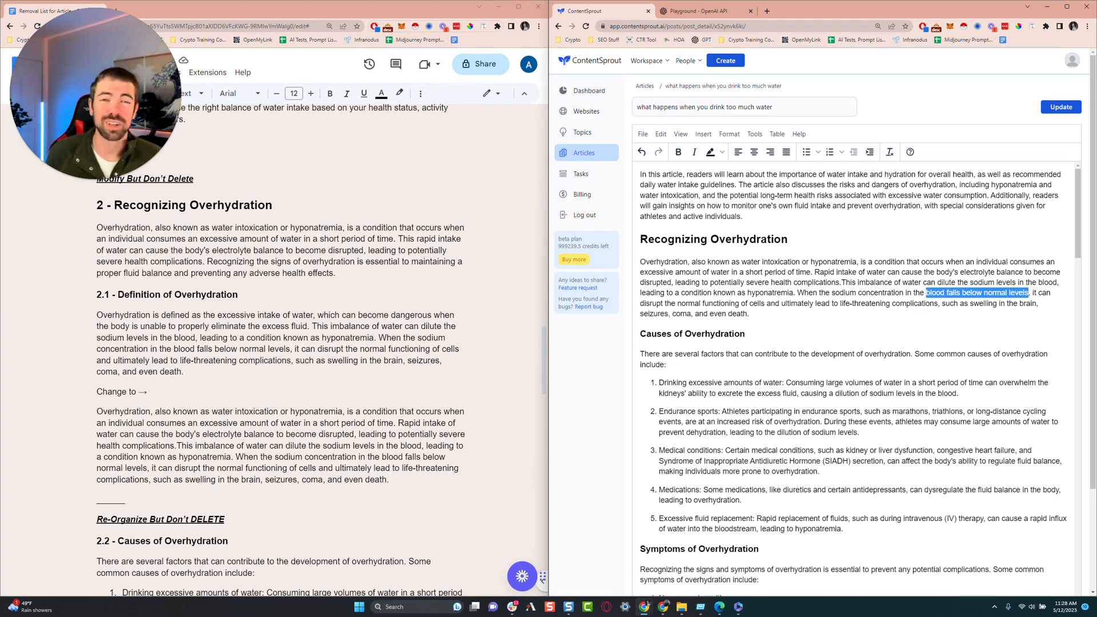
pyautogui.click(749, 314)
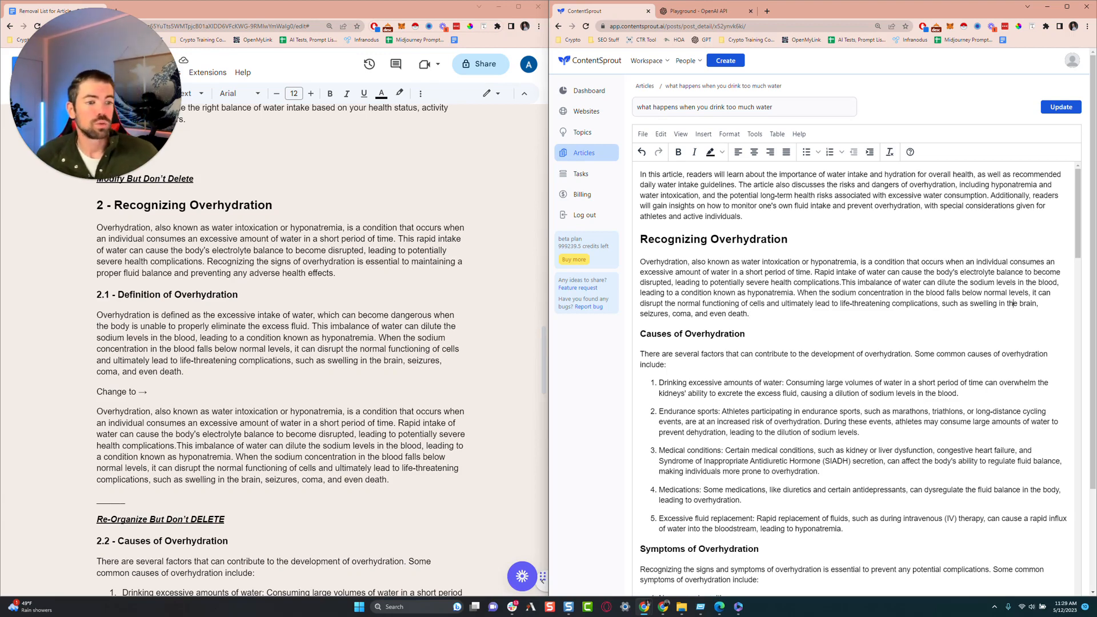
pyautogui.scroll(-2, 857, 377)
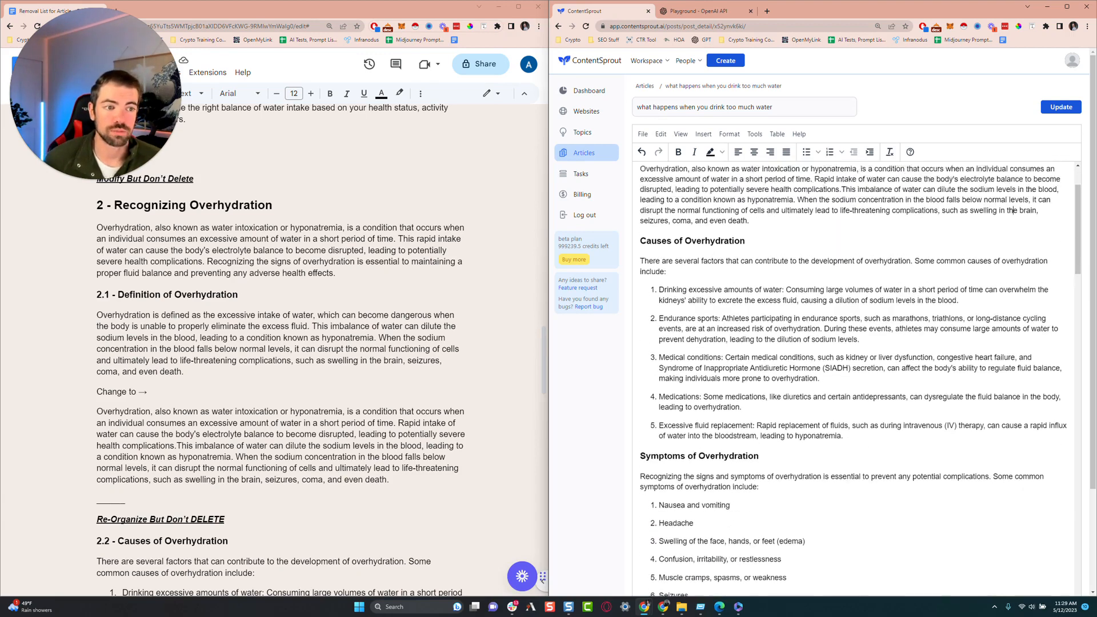
pyautogui.scroll(-1, 1013, 218)
pyautogui.scroll(3, 1012, 303)
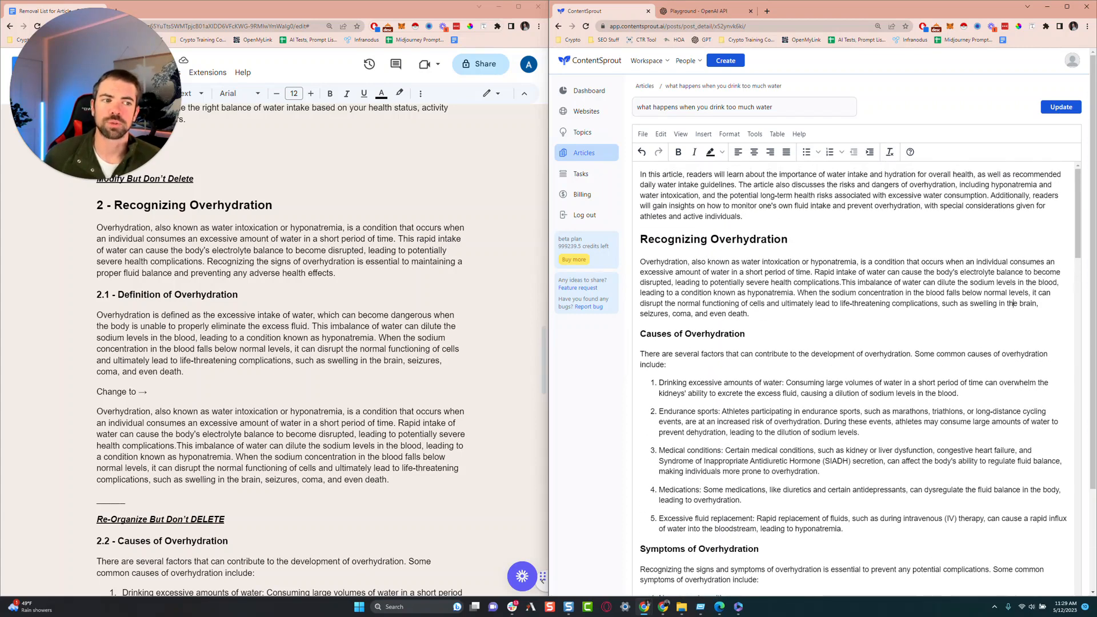
pyautogui.scroll(-1, 1013, 303)
pyautogui.scroll(-2, 697, 291)
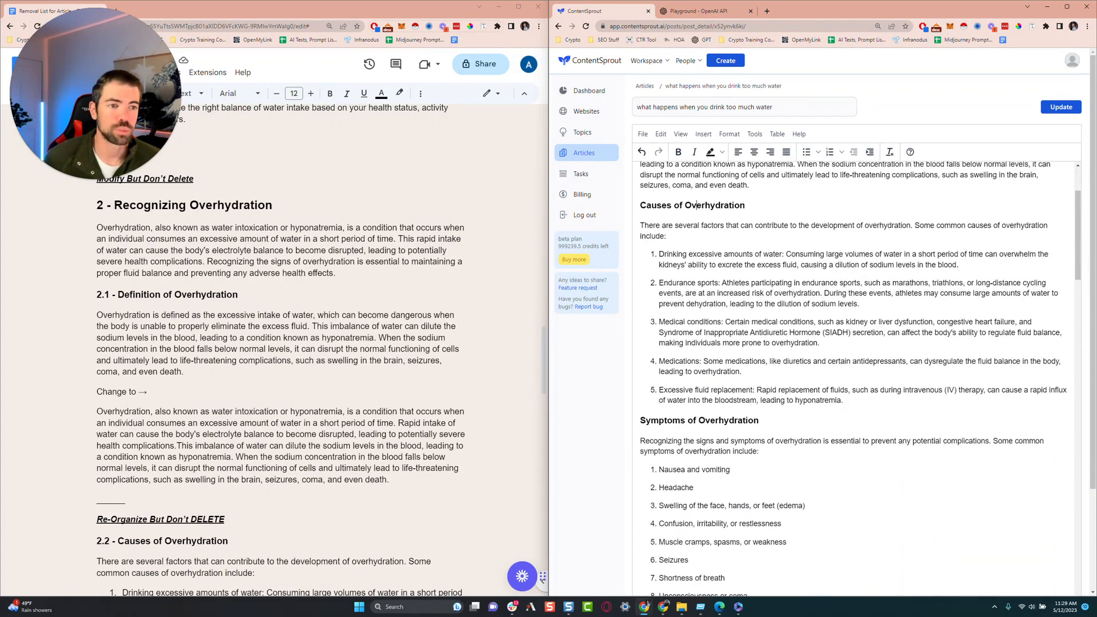
# Review the "Causes of Overhydration" subheading and its numbered causes, from endurance sports through excessive fluid replacement.
pyautogui.moveTo(641, 206); pyautogui.dragTo(745, 205)
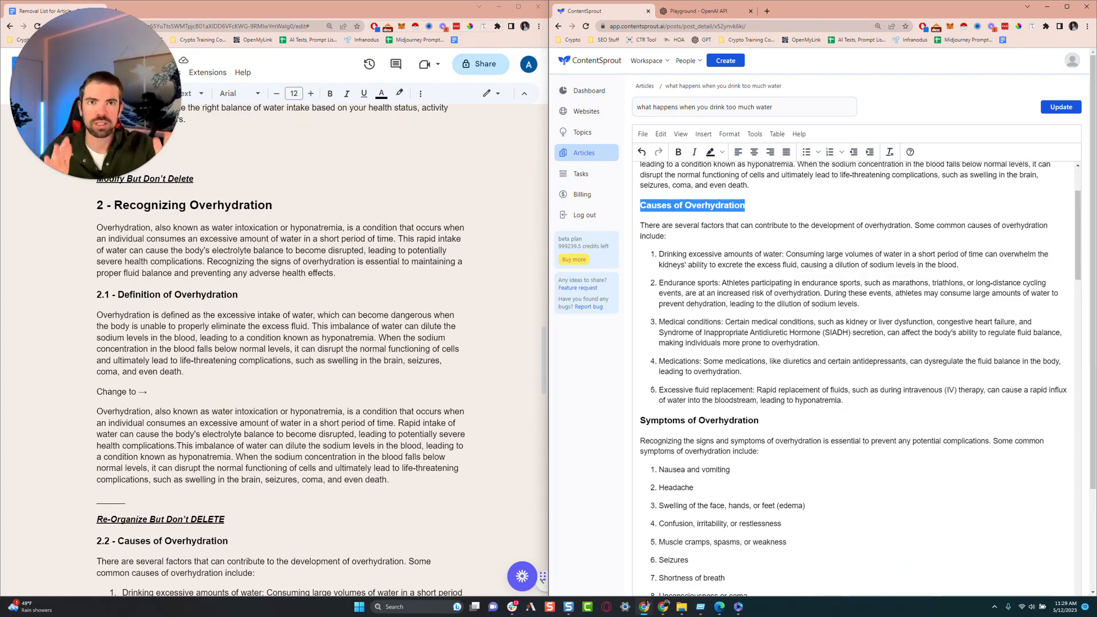
pyautogui.scroll(2, 854, 377)
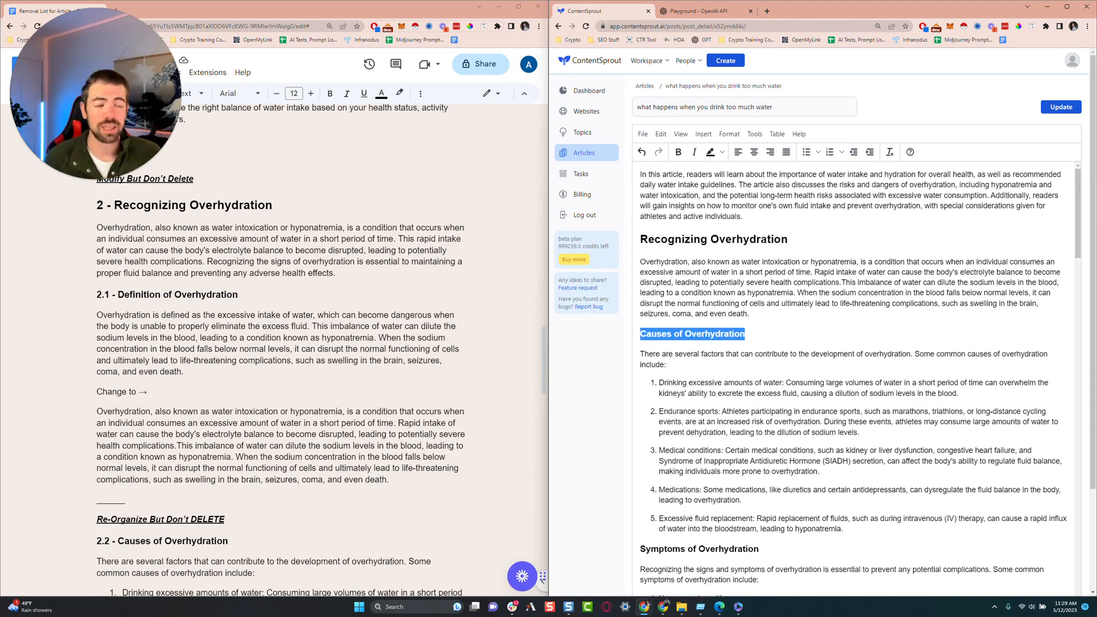
pyautogui.click(746, 334)
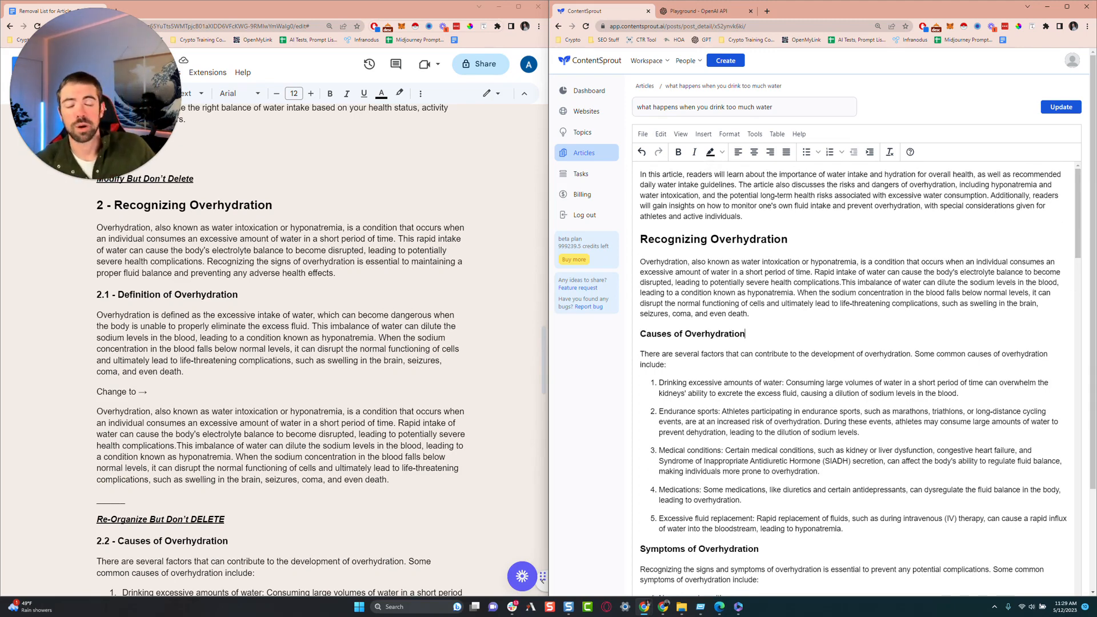
pyautogui.scroll(-1, 746, 333)
pyautogui.click(697, 325)
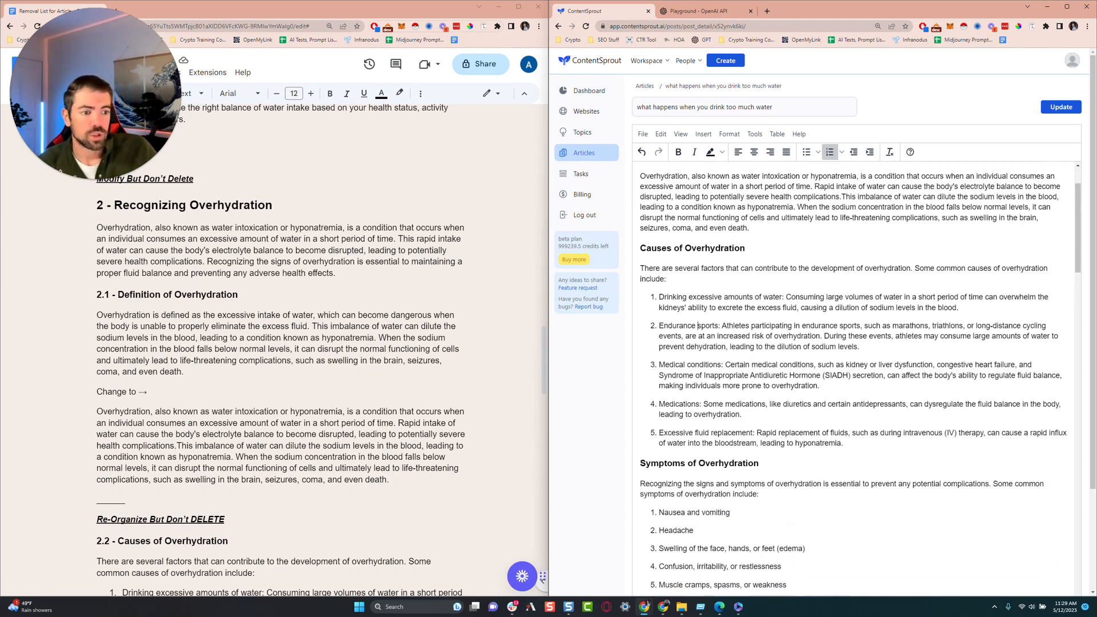
pyautogui.scroll(-1, 698, 325)
pyautogui.doubleClick(672, 321)
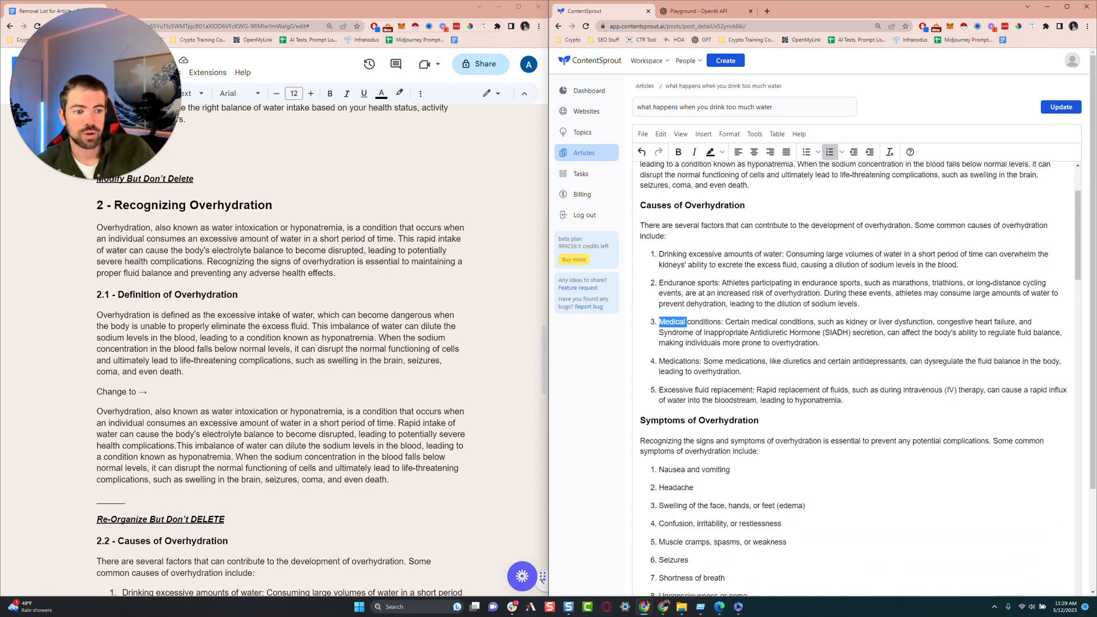
pyautogui.doubleClick(678, 361)
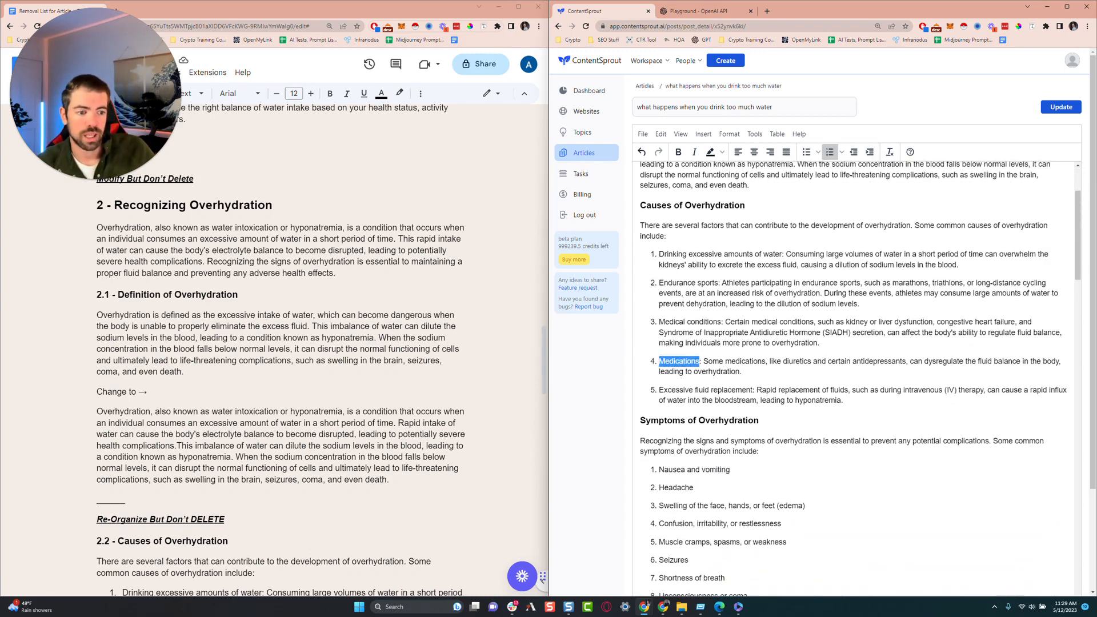
pyautogui.doubleClick(676, 390)
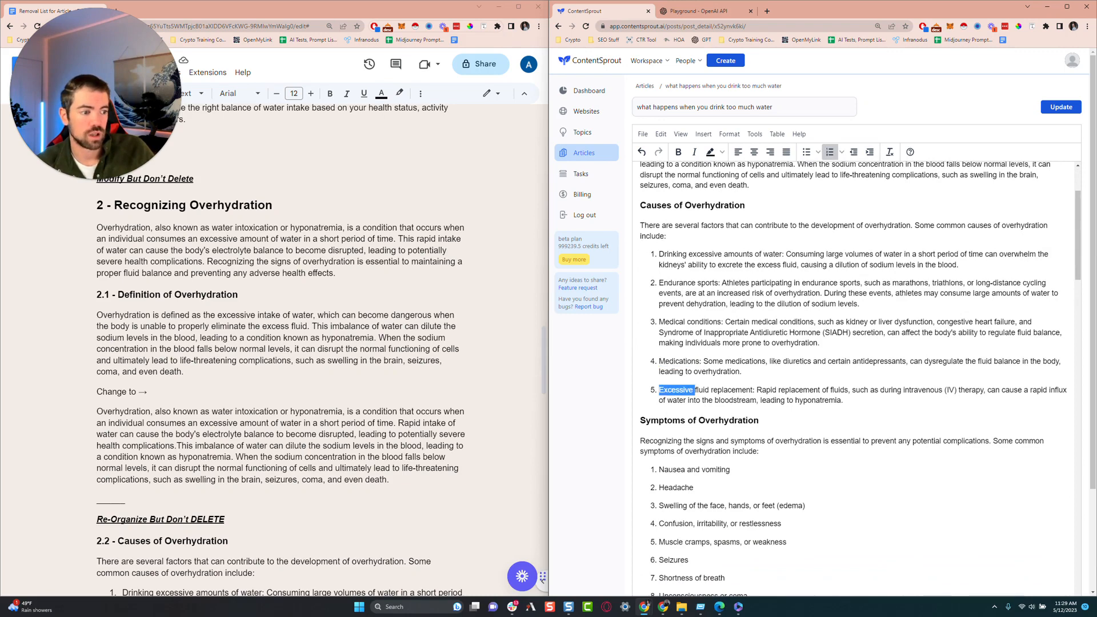
pyautogui.click(947, 390)
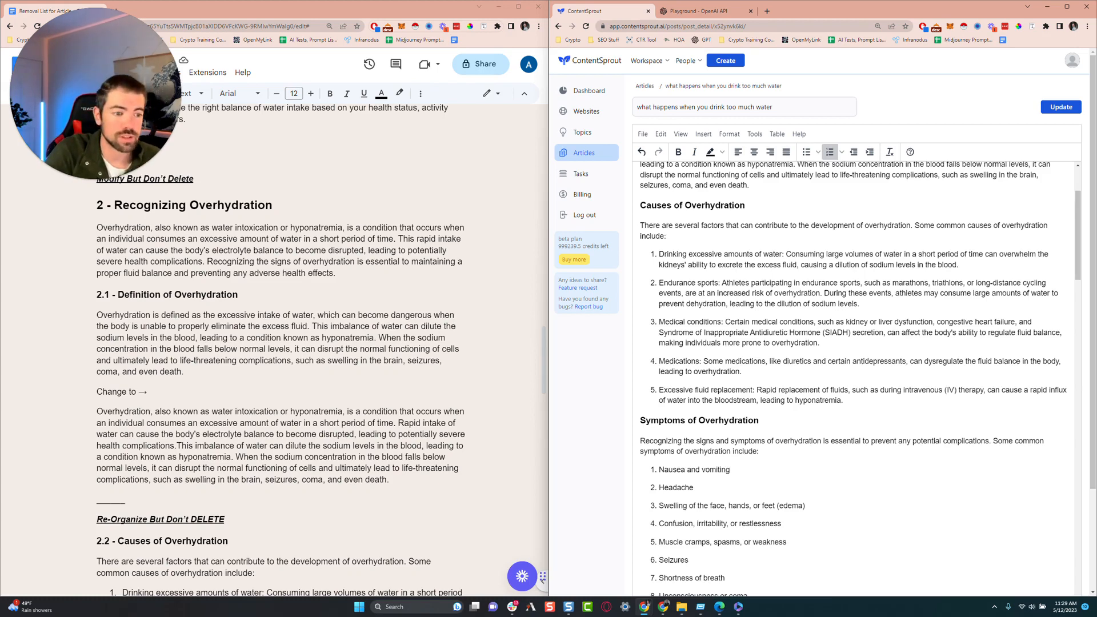
# Examine the explanations in the overhydration causes list, including the SIADH mention and the point about the kidneys' ability to excrete fluid.
pyautogui.moveTo(658, 332); pyautogui.dragTo(882, 333)
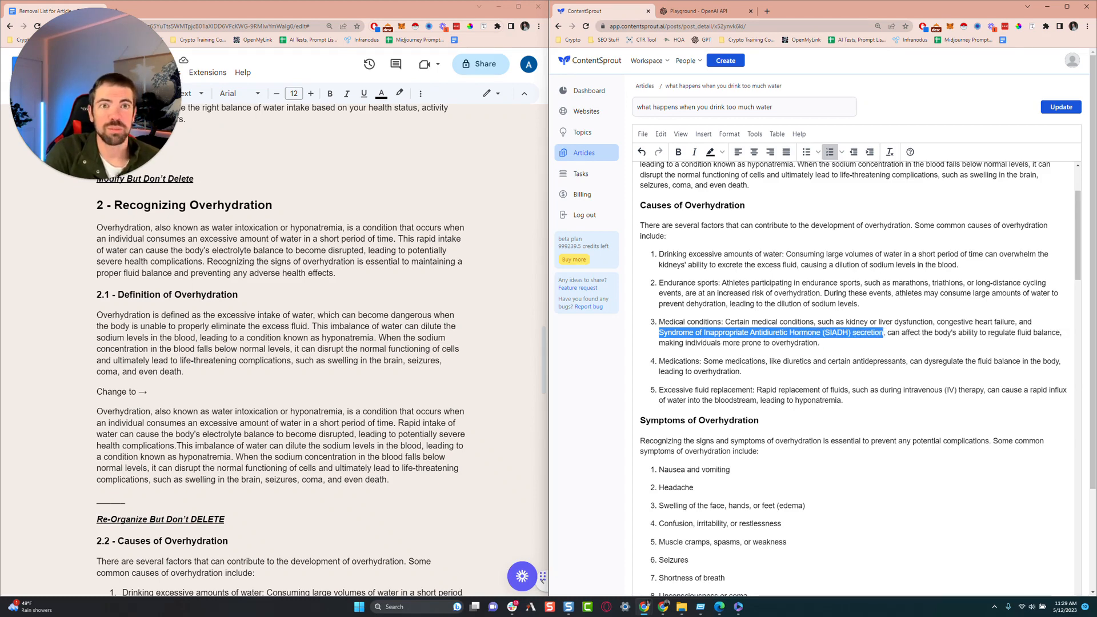
pyautogui.moveTo(883, 333); pyautogui.dragTo(883, 333)
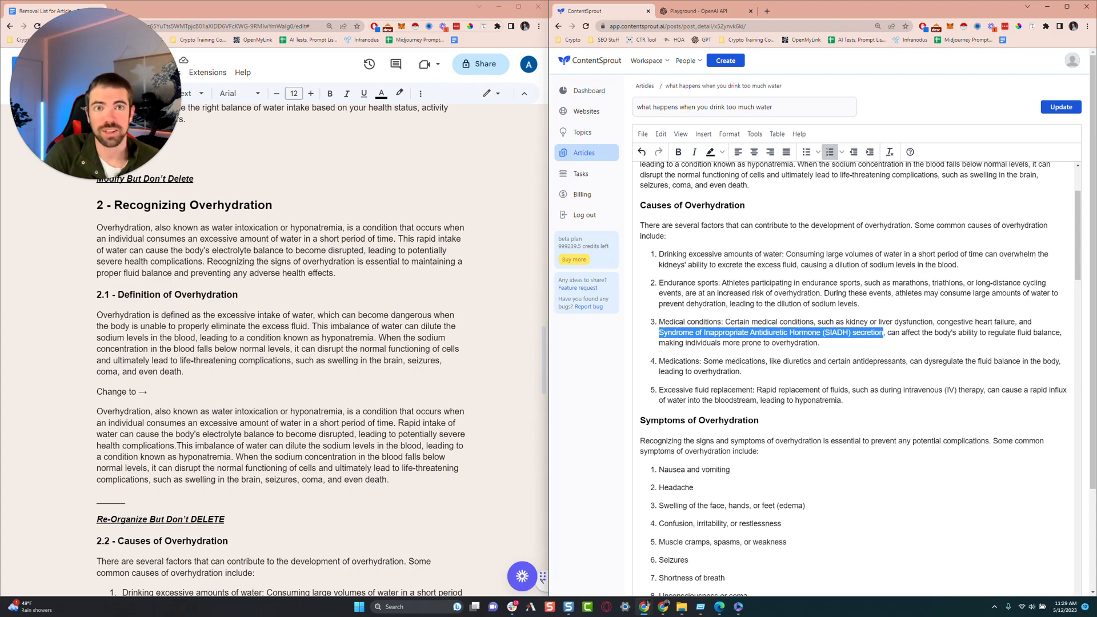
pyautogui.click(742, 371)
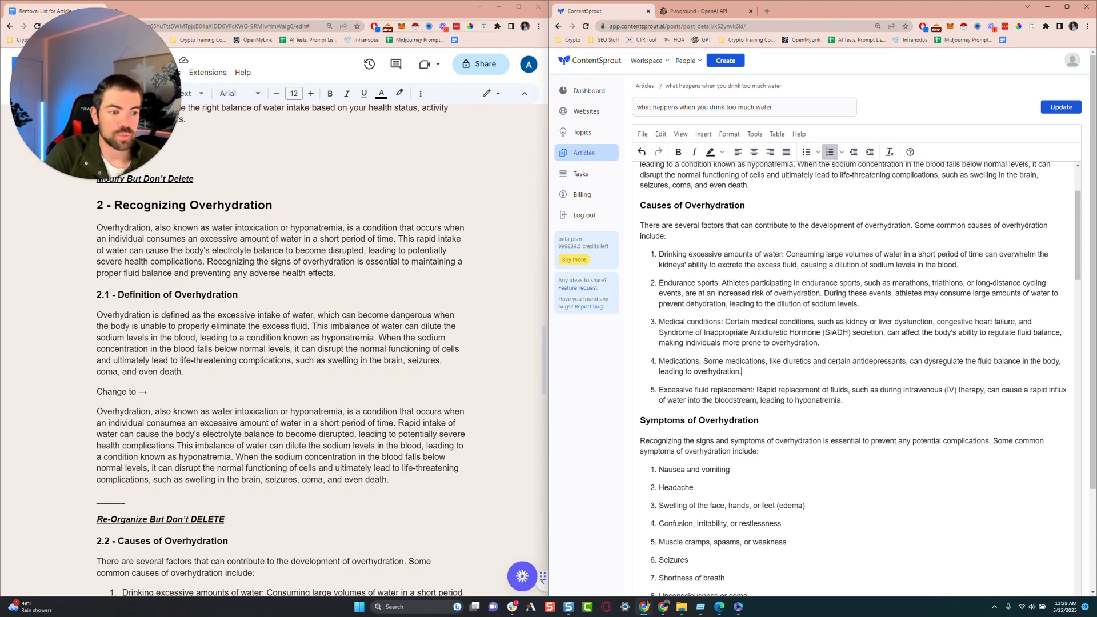
pyautogui.scroll(-1, 742, 371)
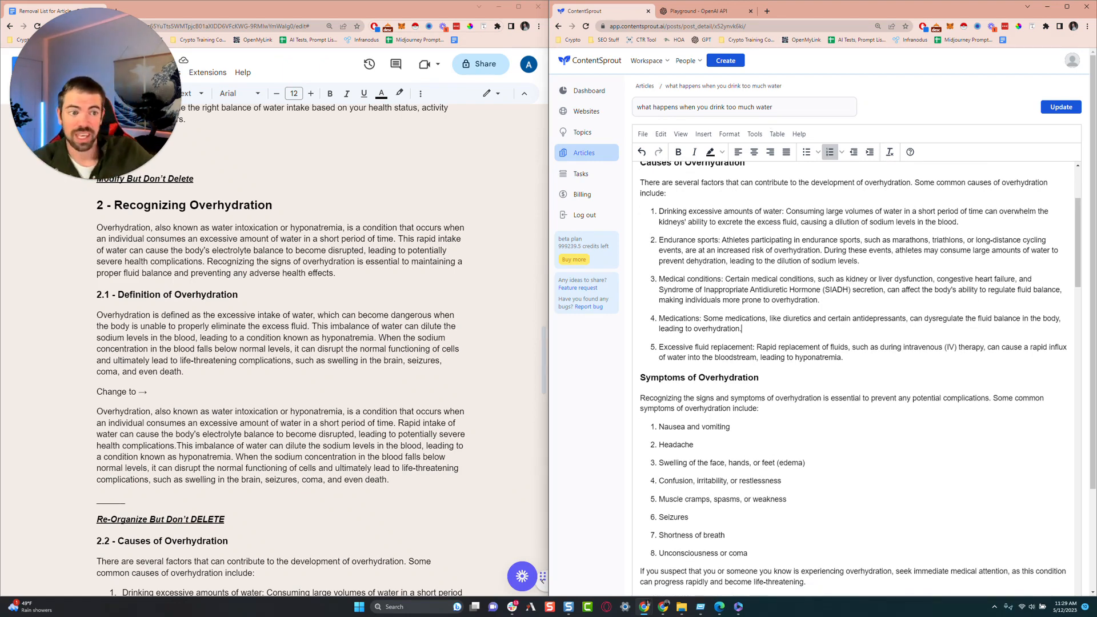
pyautogui.scroll(2, 742, 372)
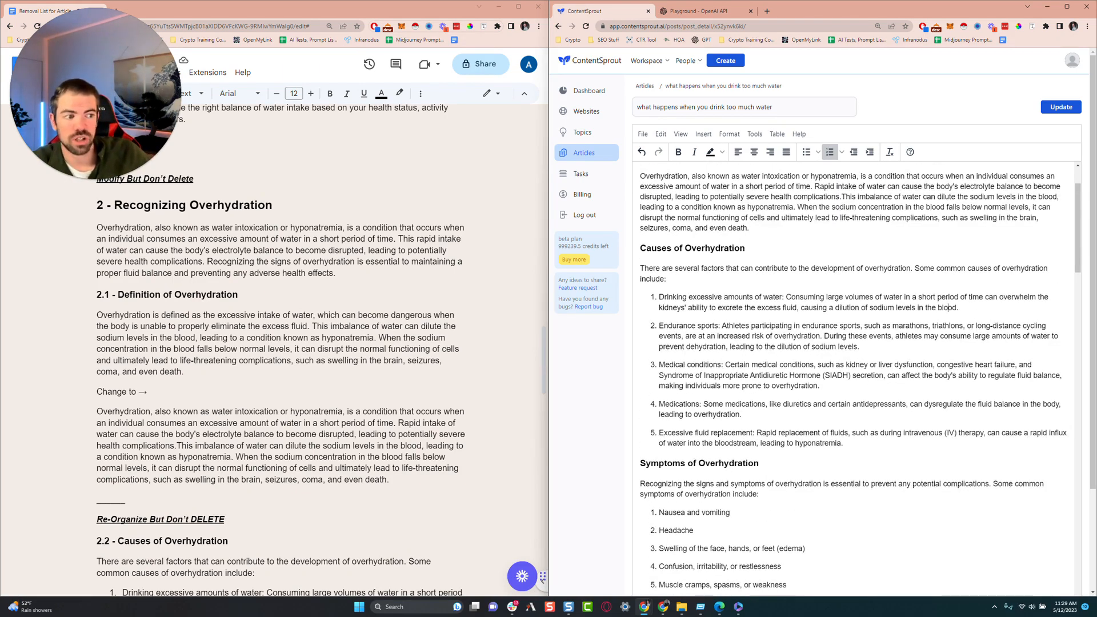
pyautogui.click(671, 268)
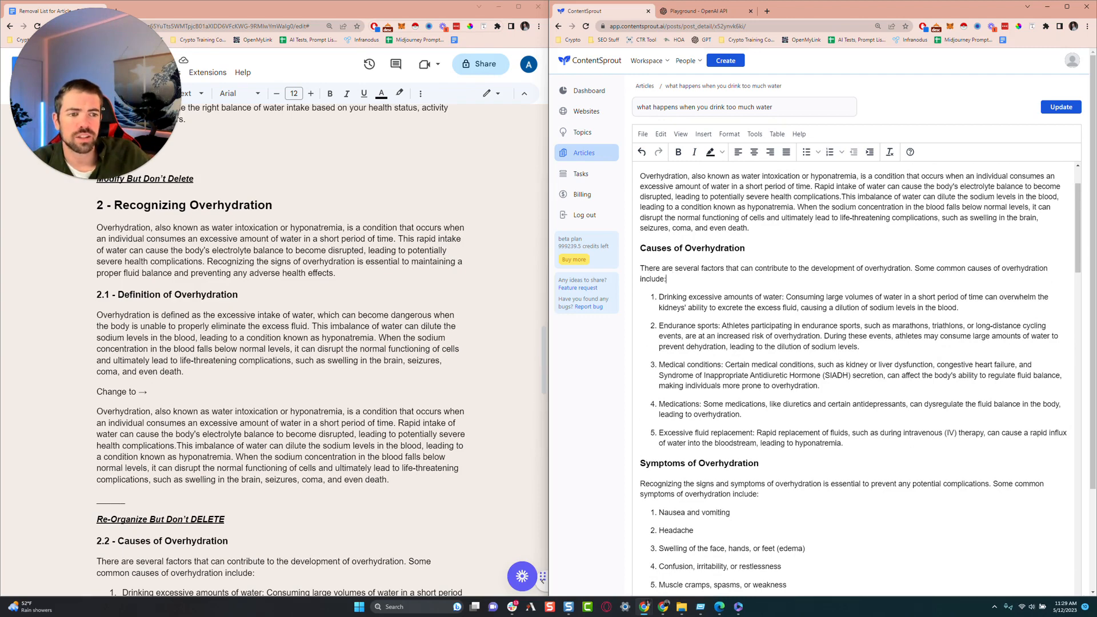
pyautogui.click(659, 297)
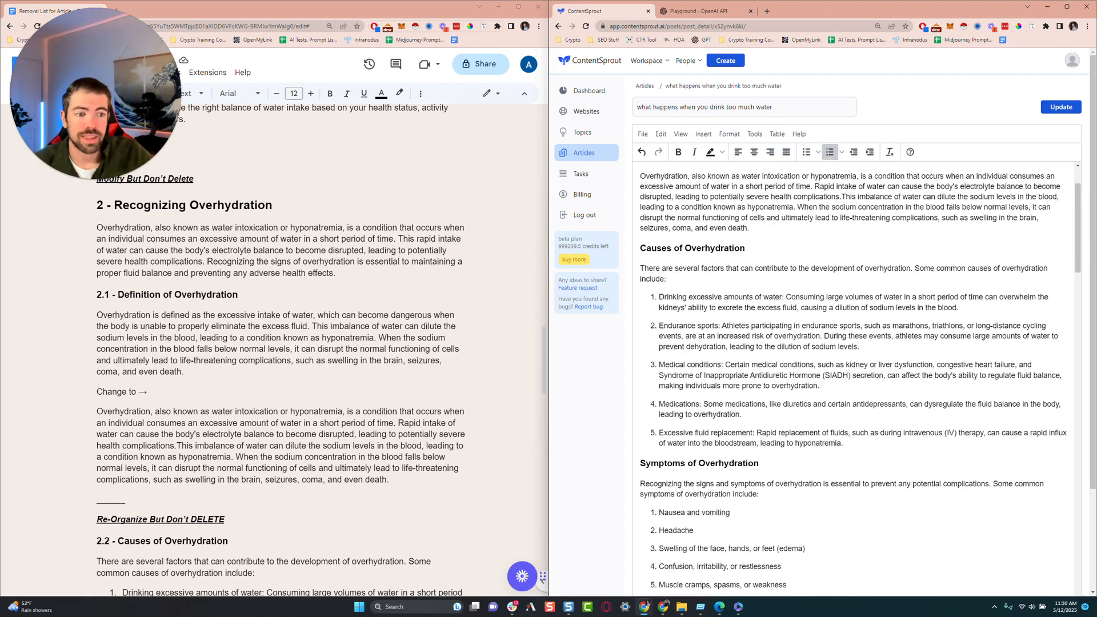
pyautogui.doubleClick(677, 326)
pyautogui.doubleClick(671, 307)
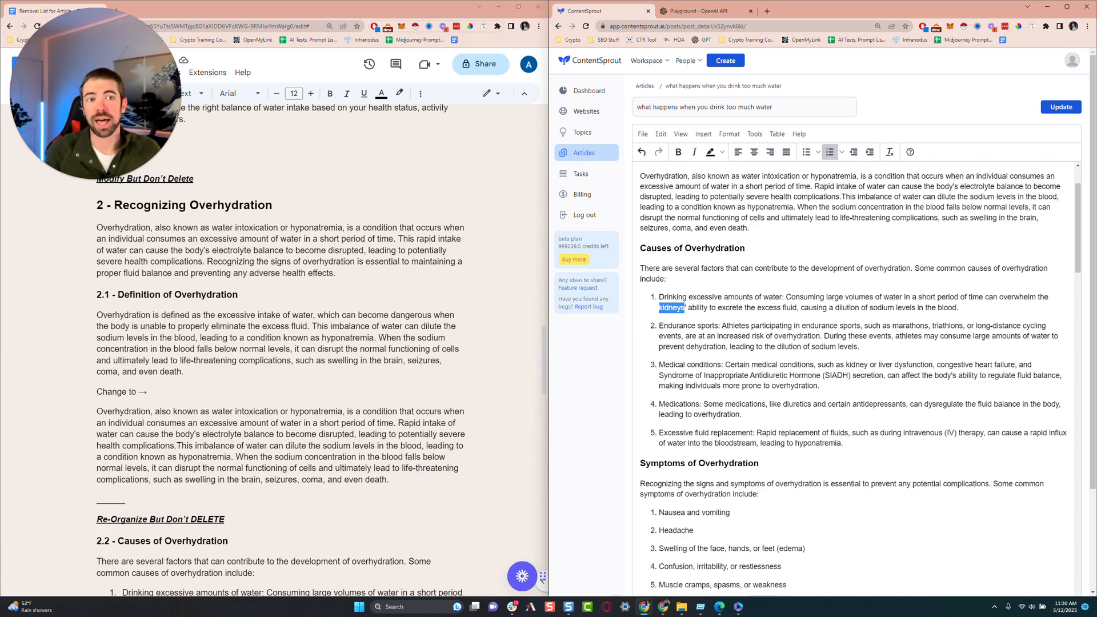
pyautogui.click(703, 336)
# Review the "Symptoms of Overhydration" section and its full numbered list from nausea and vomiting to unconsciousness or coma.
pyautogui.scroll(-3, 703, 336)
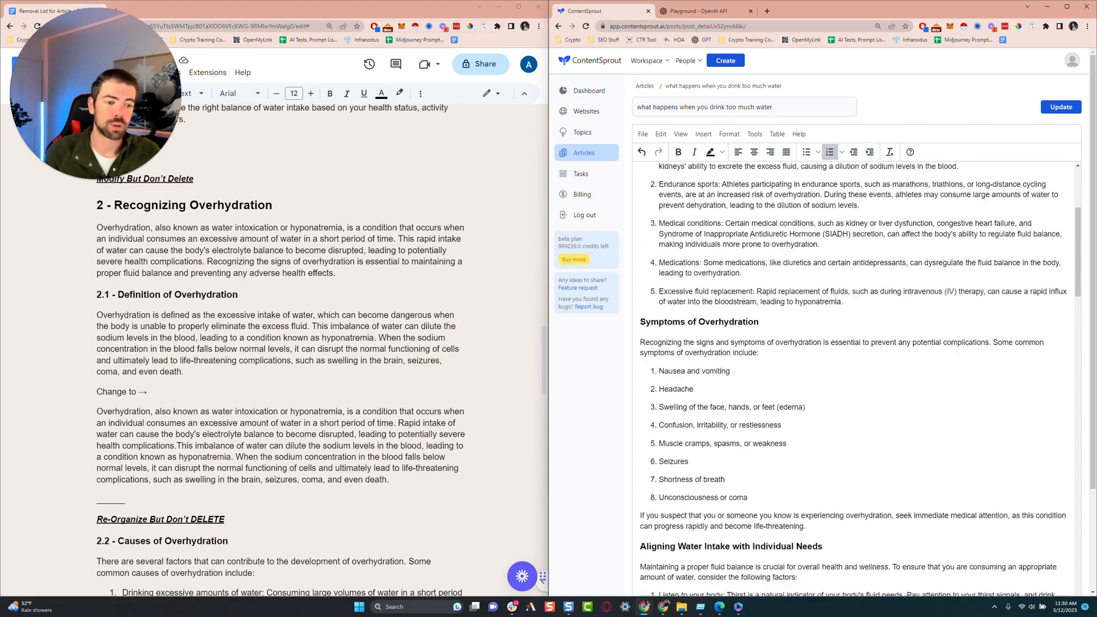
pyautogui.click(695, 249)
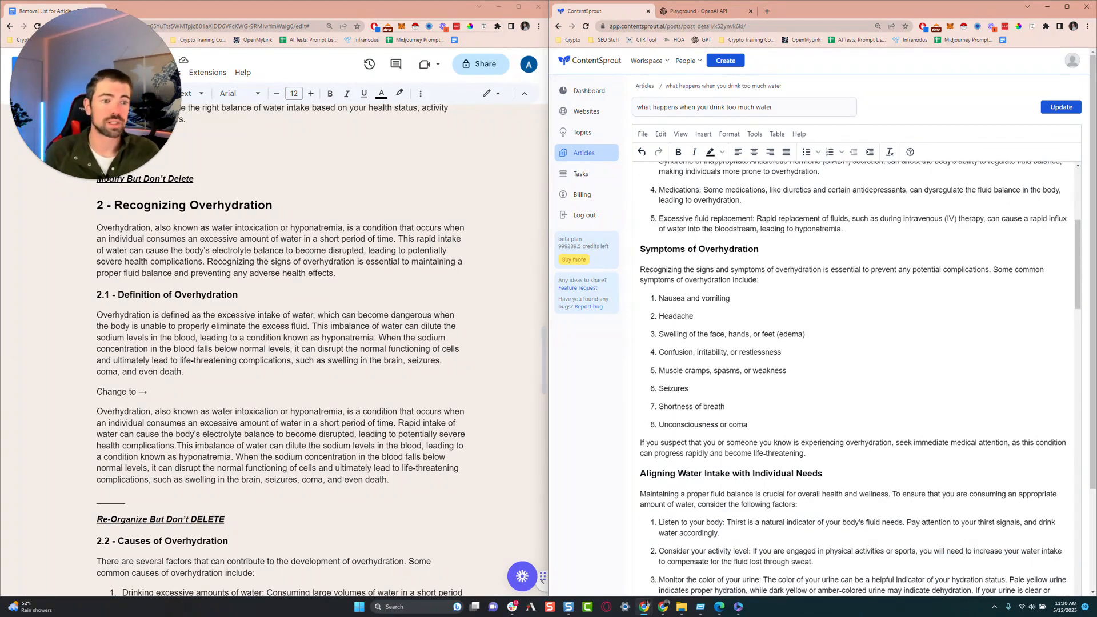
pyautogui.scroll(-1, 851, 377)
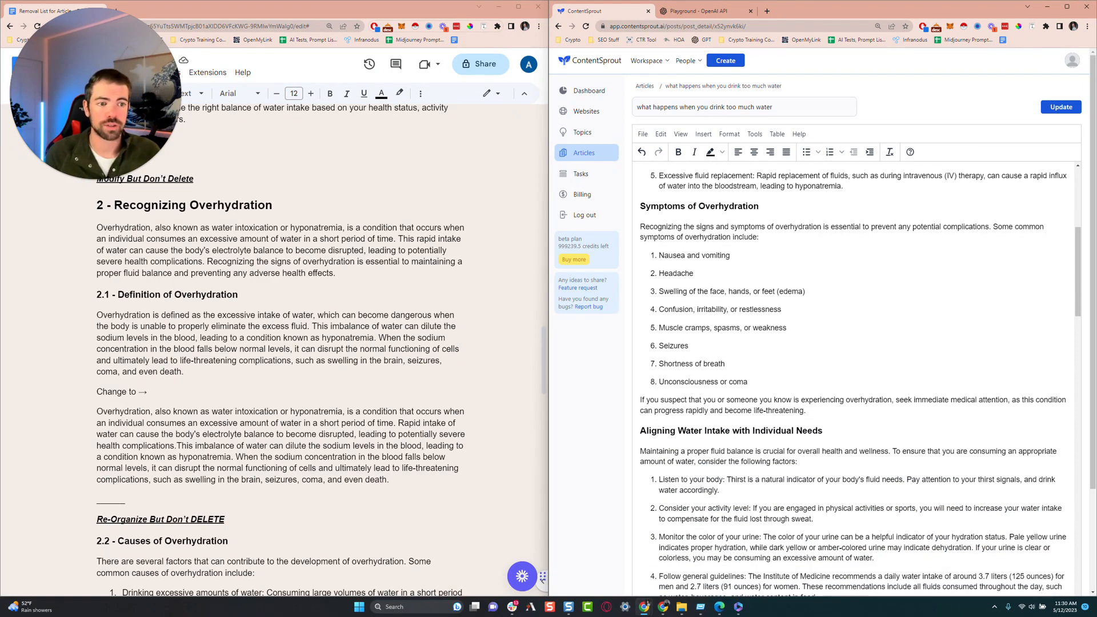
pyautogui.moveTo(663, 255); pyautogui.dragTo(747, 382)
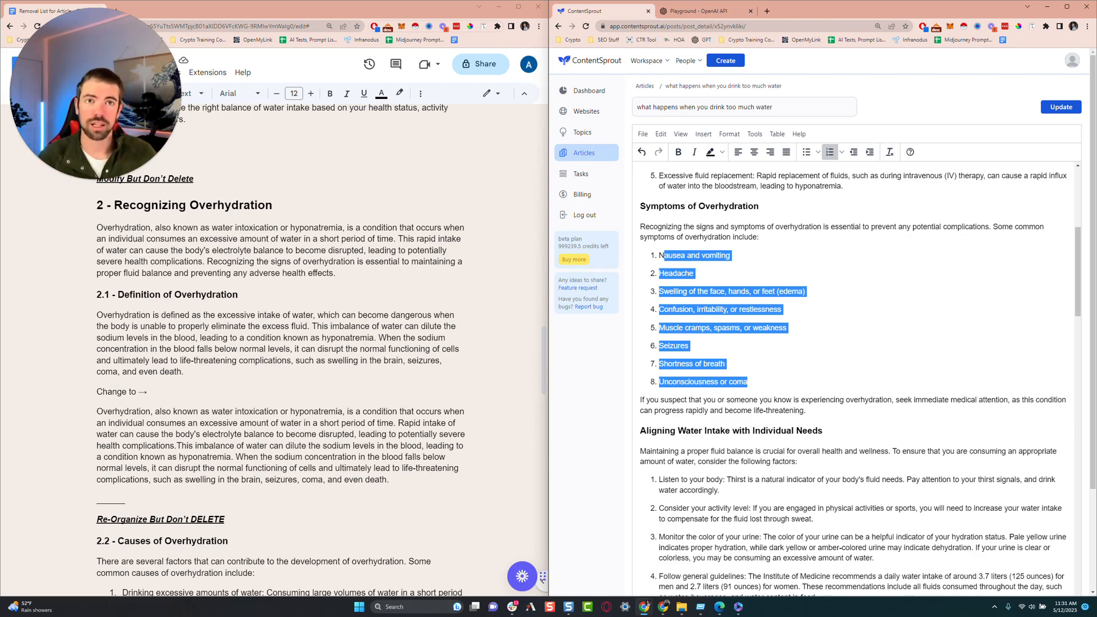
pyautogui.click(689, 346)
pyautogui.moveTo(747, 382); pyautogui.dragTo(658, 255)
pyautogui.click(658, 363)
pyautogui.scroll(-3, 658, 364)
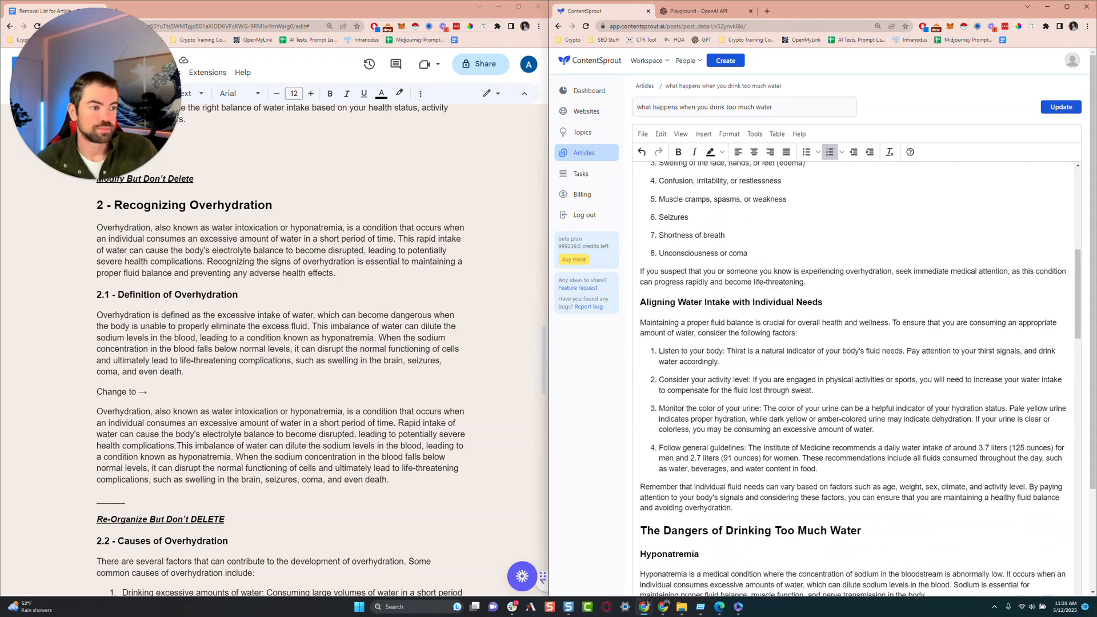
# Read the medical attention advice and the "Aligning Water Intake with Individual Needs" section for relevance to the article.
pyautogui.click(946, 271)
pyautogui.click(937, 380)
pyautogui.scroll(-2, 937, 380)
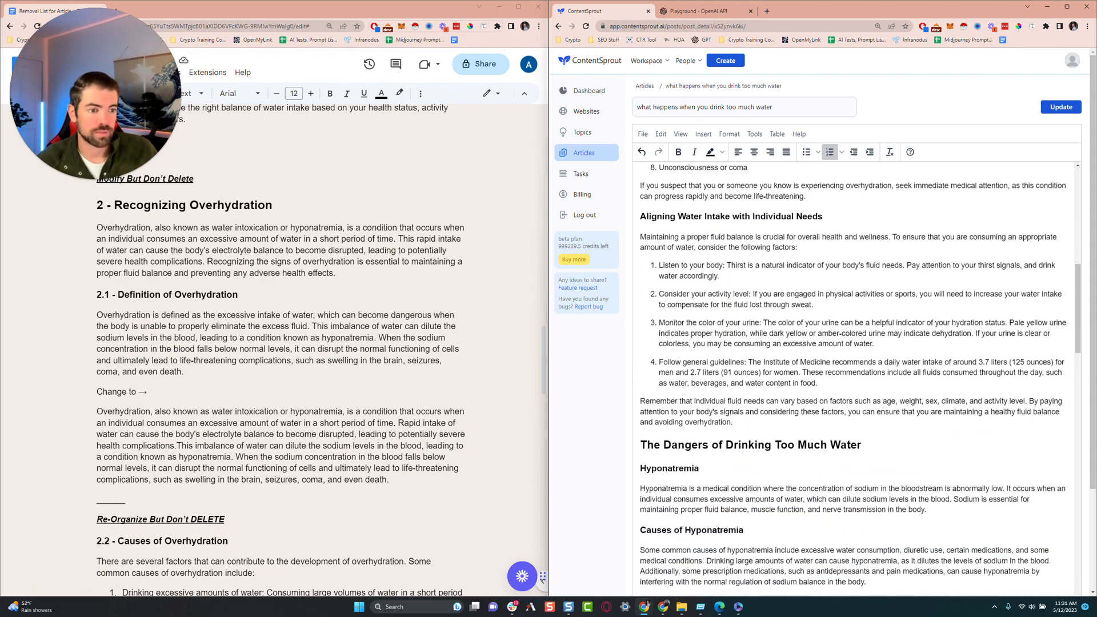
pyautogui.click(789, 237)
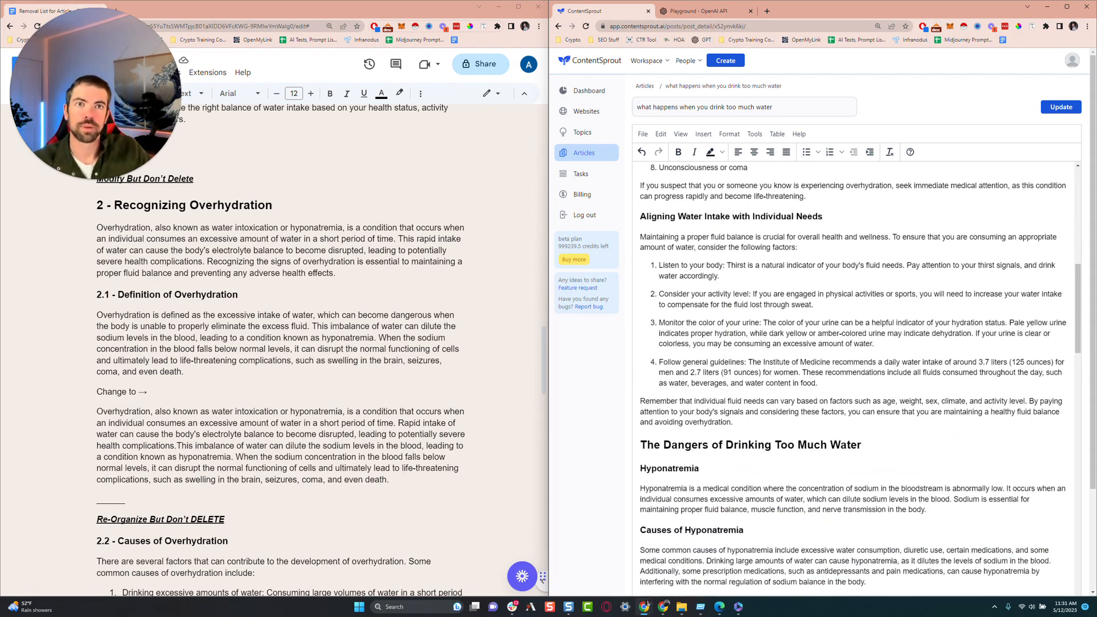
pyautogui.scroll(1, 857, 342)
# Look through the removal list document for the water intoxication entries numbered 3.5 to 3.8.
pyautogui.scroll(7, 280, 343)
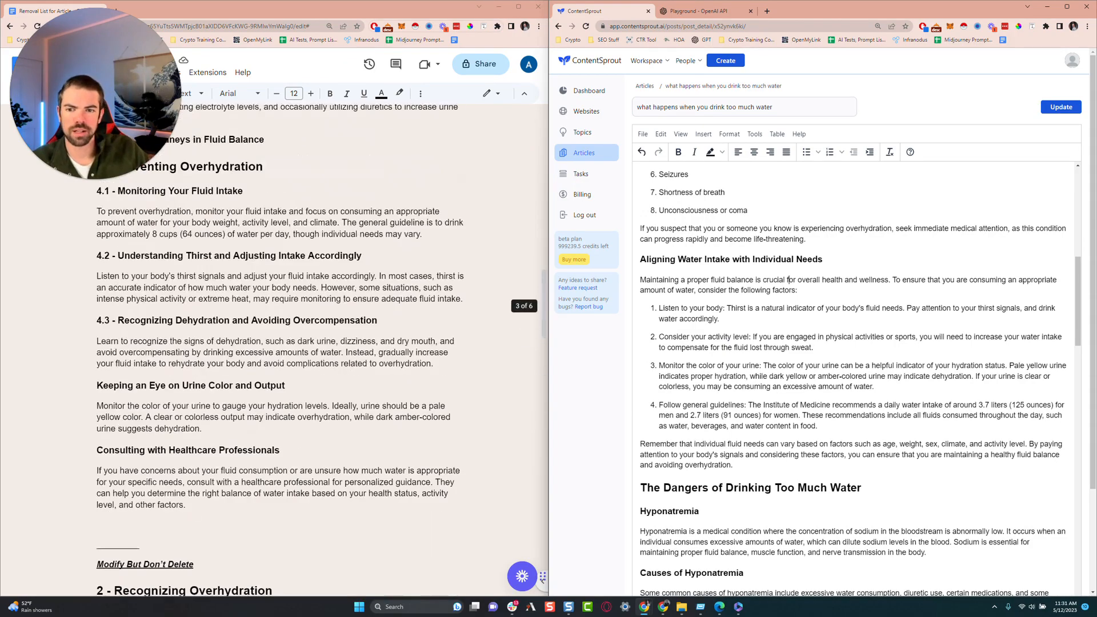
pyautogui.scroll(7, 183, 172)
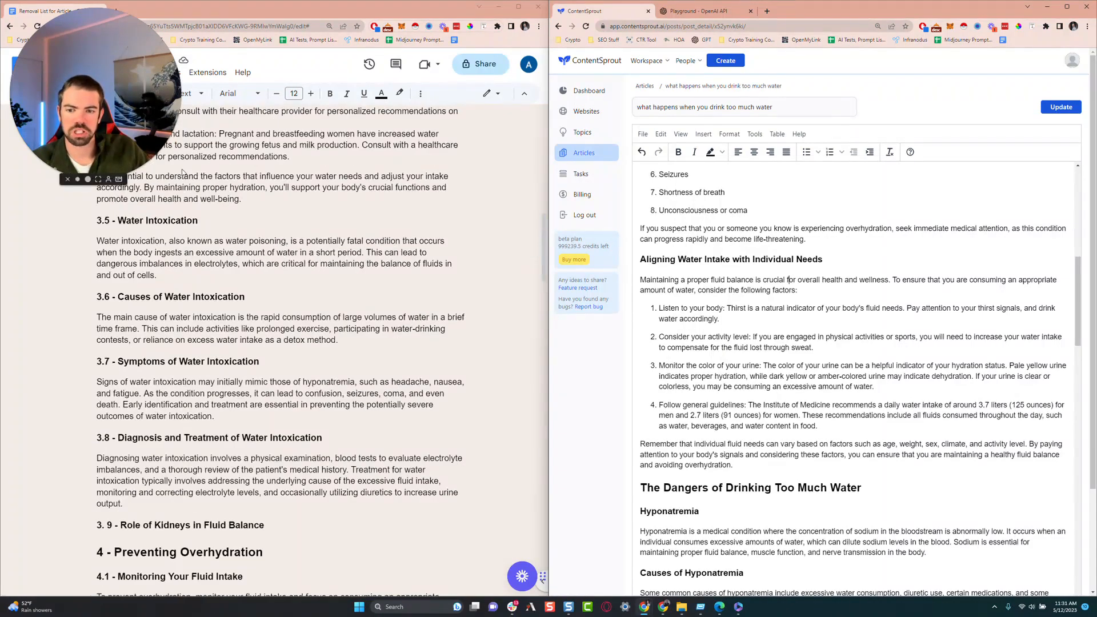
pyautogui.scroll(20, 183, 171)
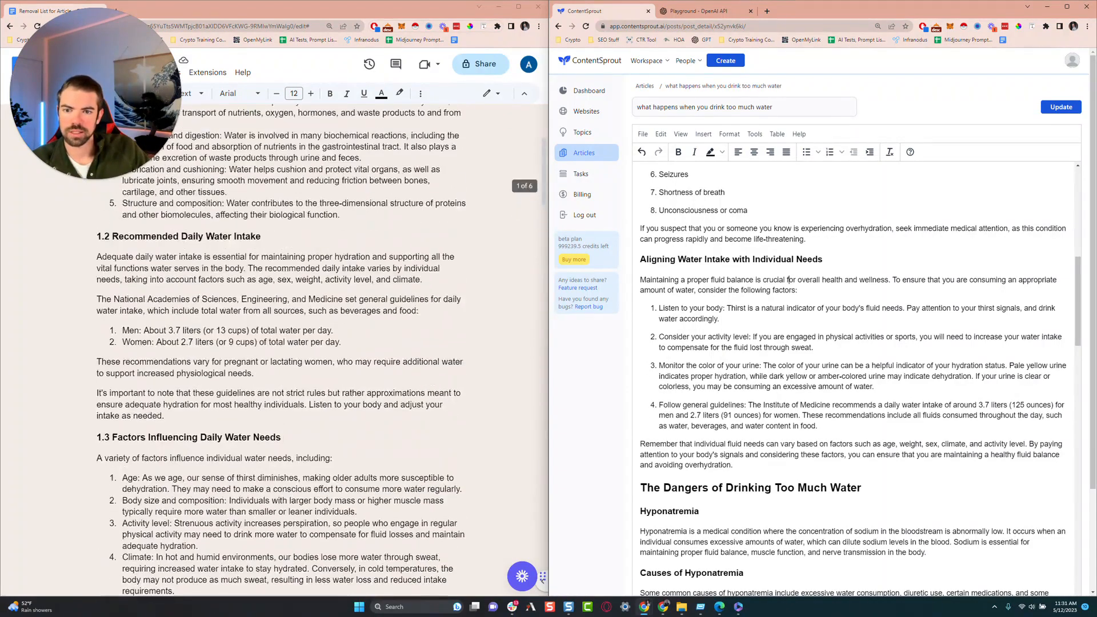
pyautogui.scroll(-18, 280, 343)
# Review the article's "The Dangers of Drinking Too Much Water" section, focusing on its "Hyponatremia" subheading and definition.
pyautogui.scroll(-2, 856, 343)
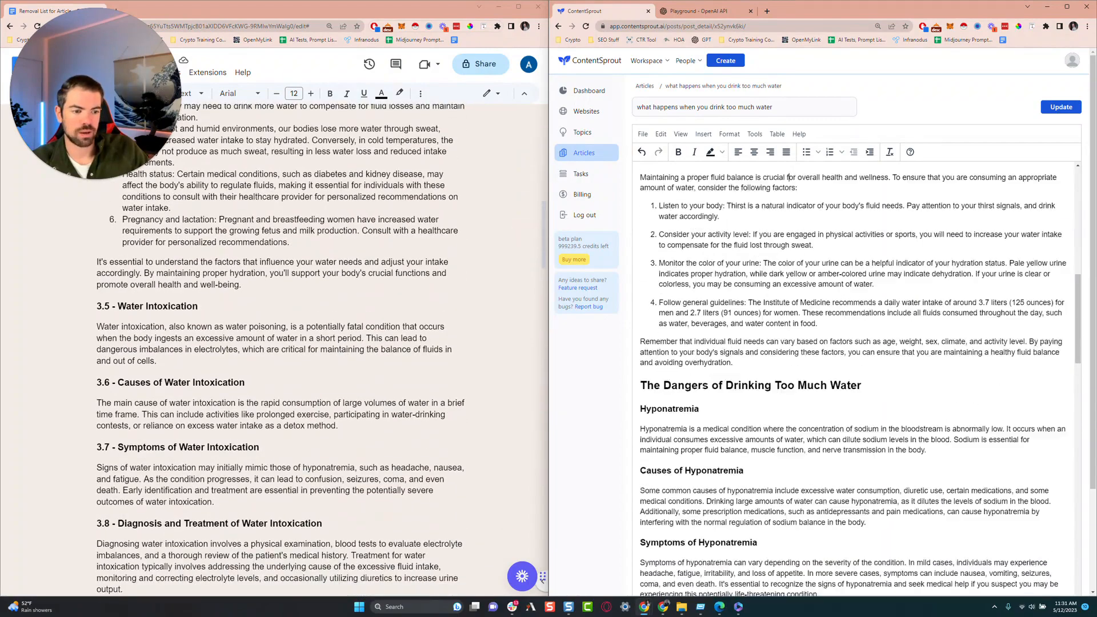
pyautogui.scroll(-1, 788, 177)
pyautogui.scroll(-4, 857, 377)
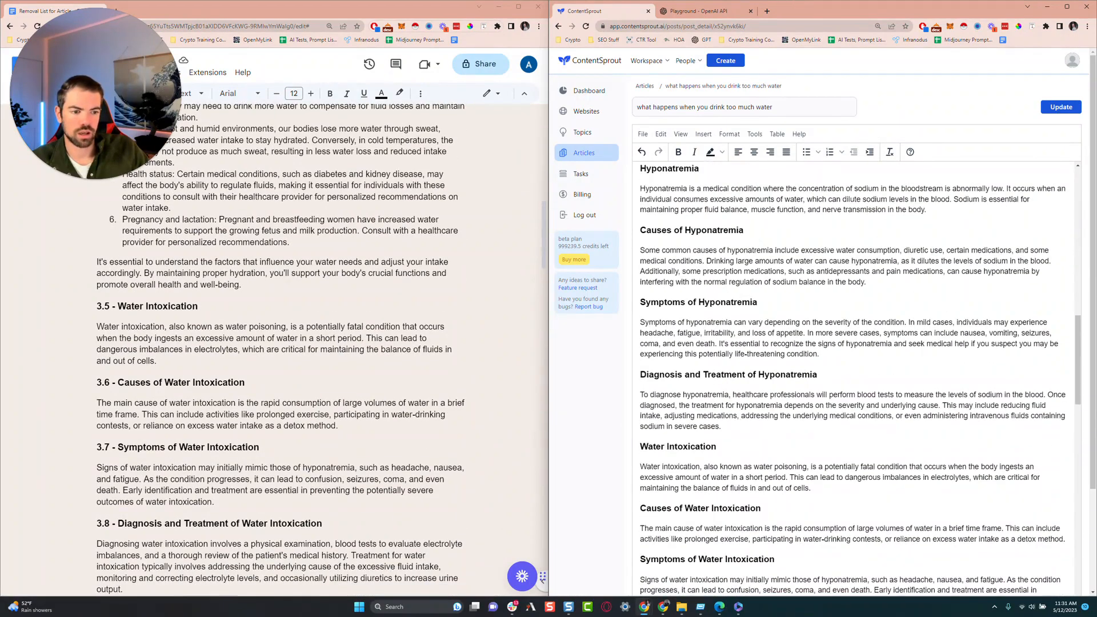
pyautogui.scroll(3, 857, 377)
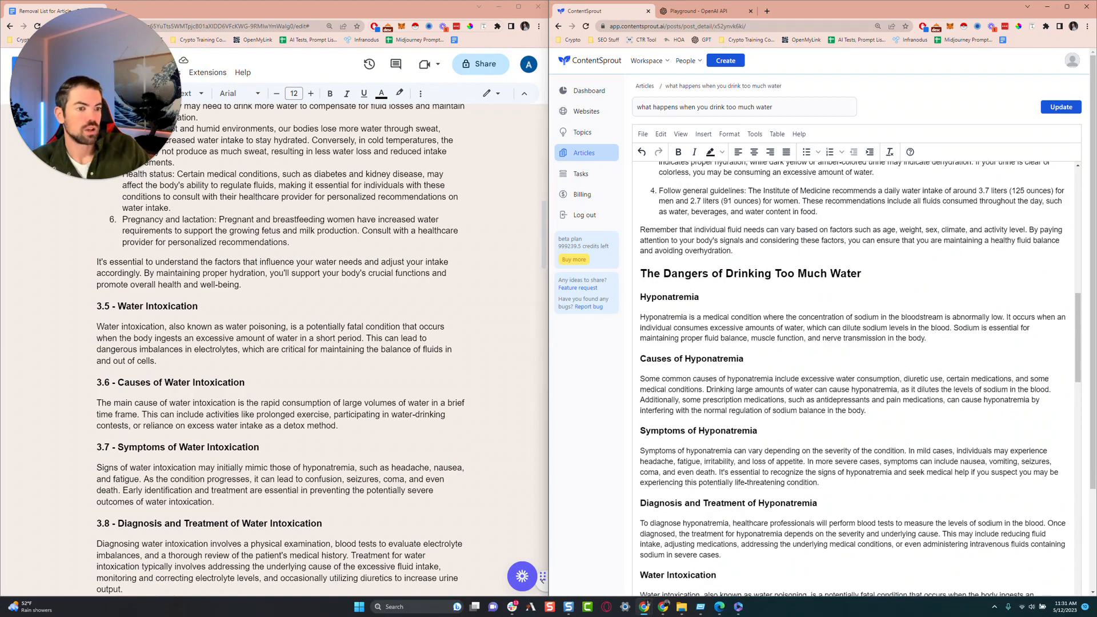
pyautogui.scroll(-2, 857, 377)
pyautogui.doubleClick(669, 254)
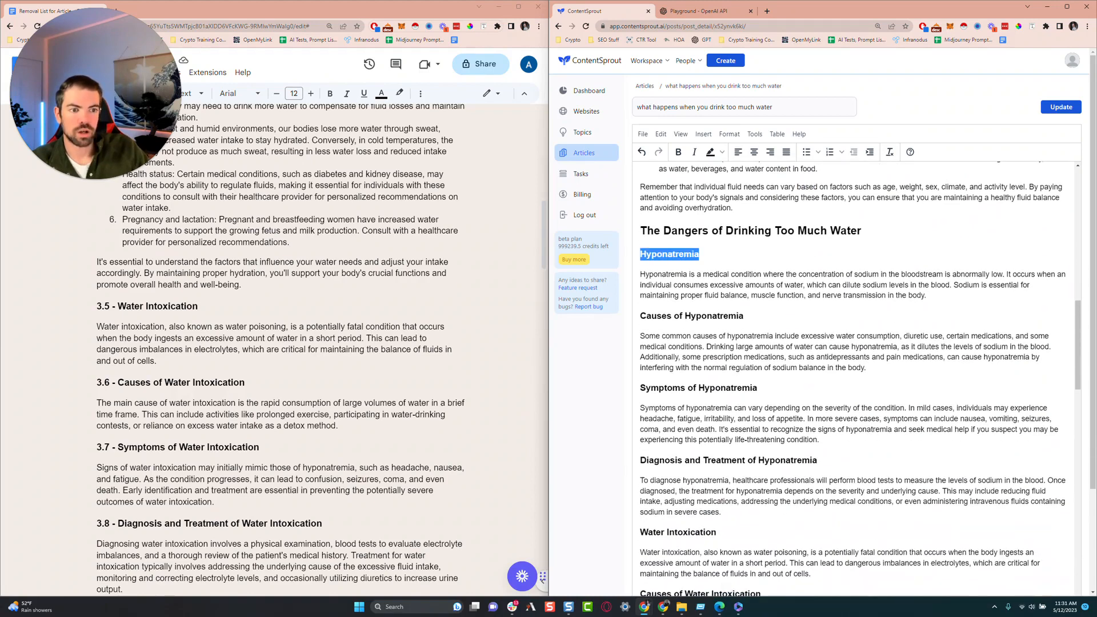
pyautogui.scroll(2, 857, 377)
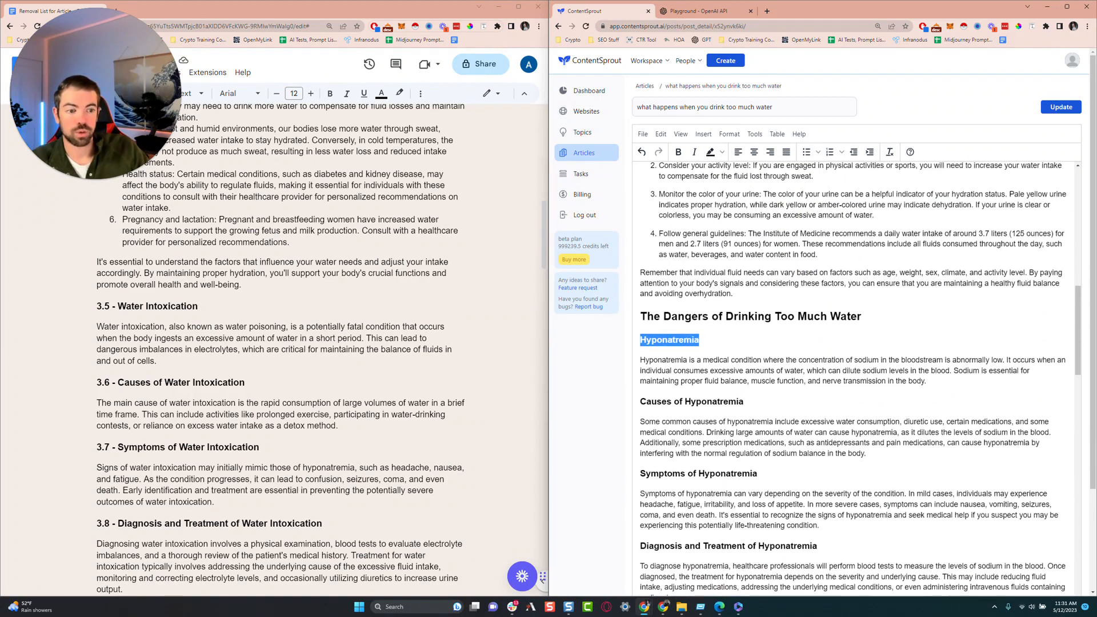
pyautogui.scroll(-2, 857, 377)
pyautogui.scroll(-2, 857, 377)
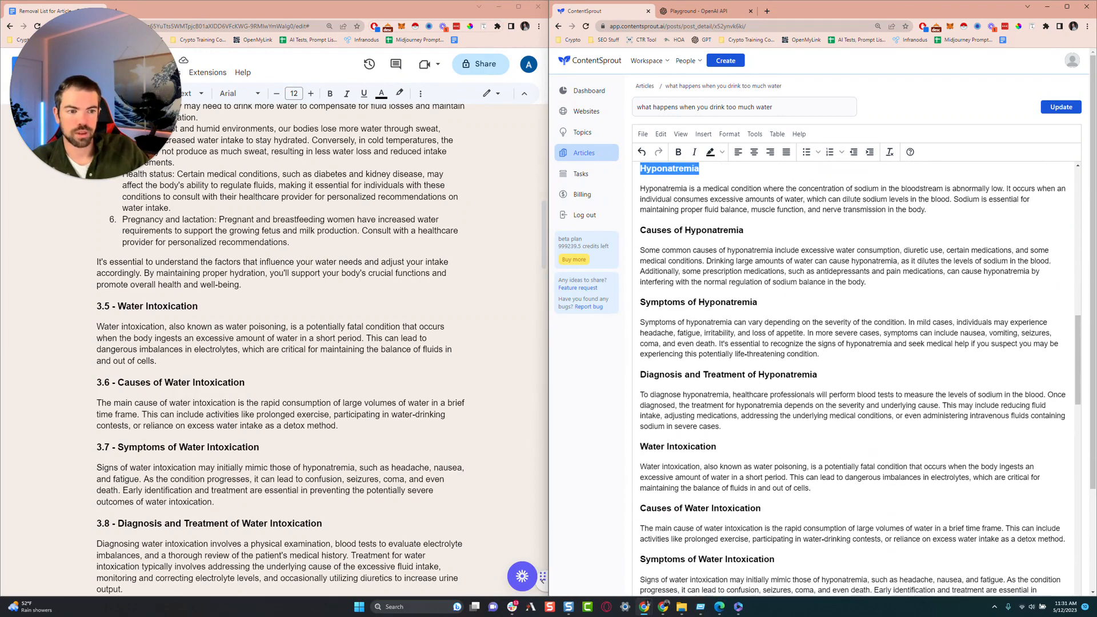
# Examine the causes, symptoms, and diagnosis and treatment subsections for hyponatremia in the article.
pyautogui.click(704, 271)
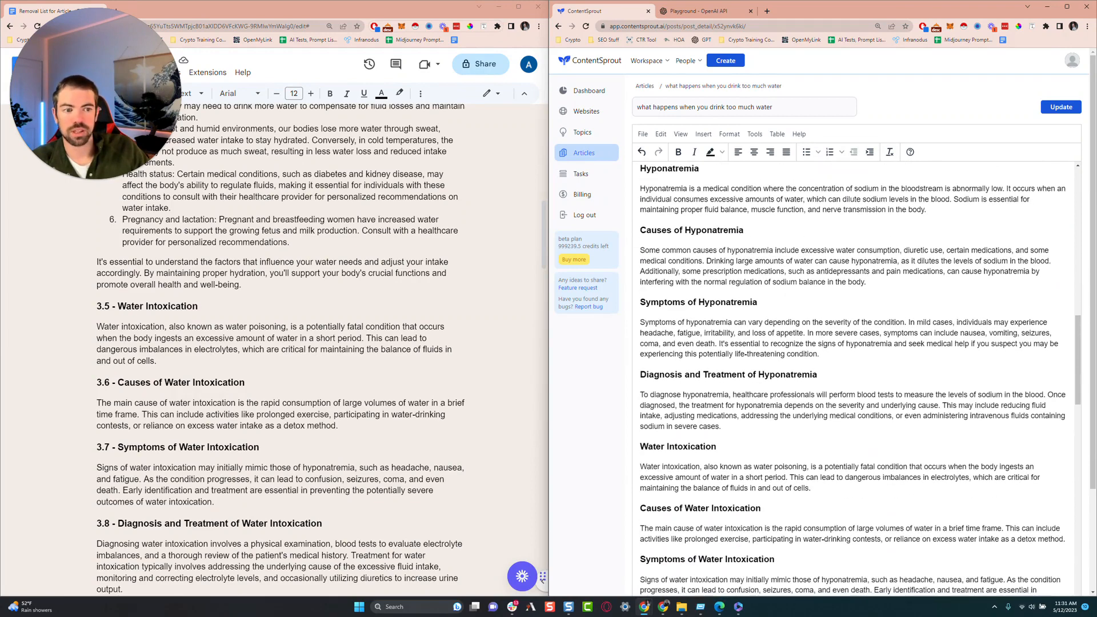
pyautogui.tripleClick(700, 302)
pyautogui.click(704, 344)
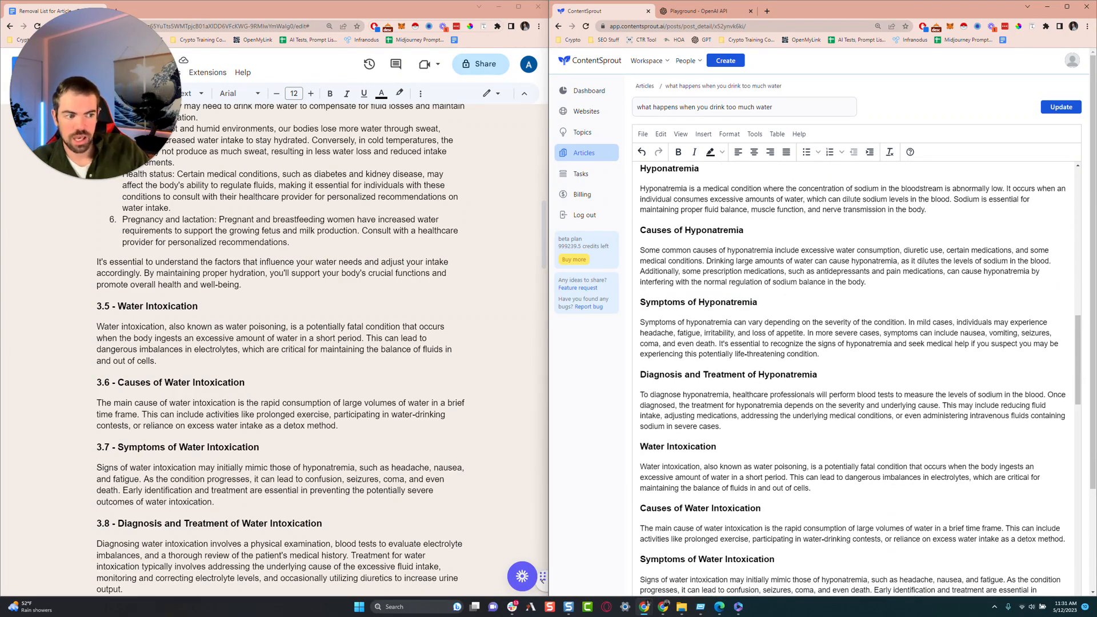
pyautogui.tripleClick(670, 375)
pyautogui.click(670, 374)
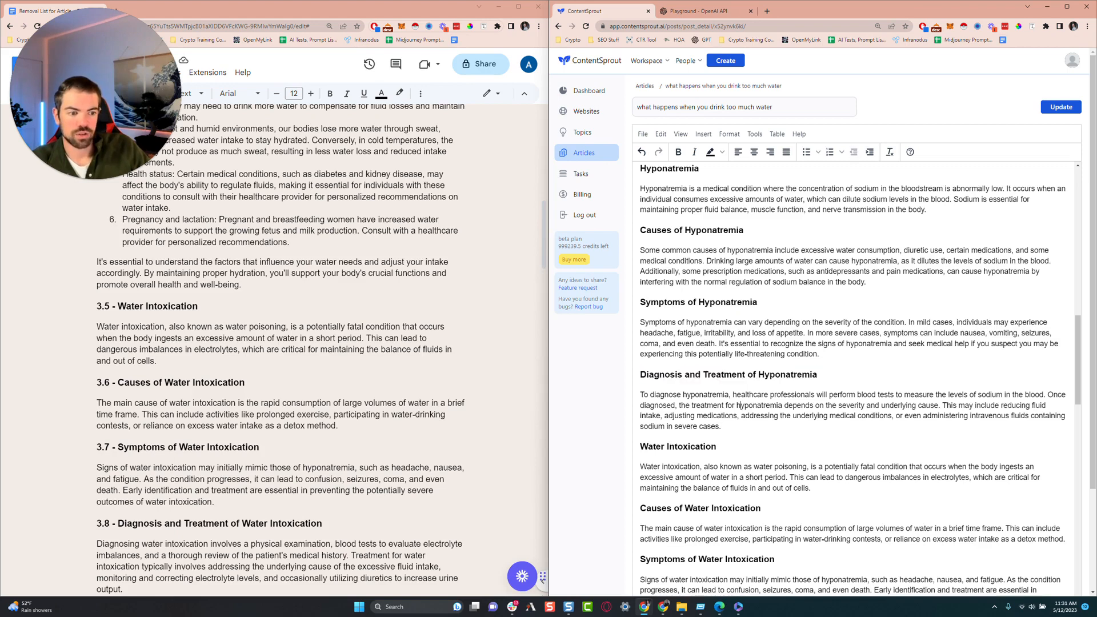
pyautogui.scroll(-1, 670, 374)
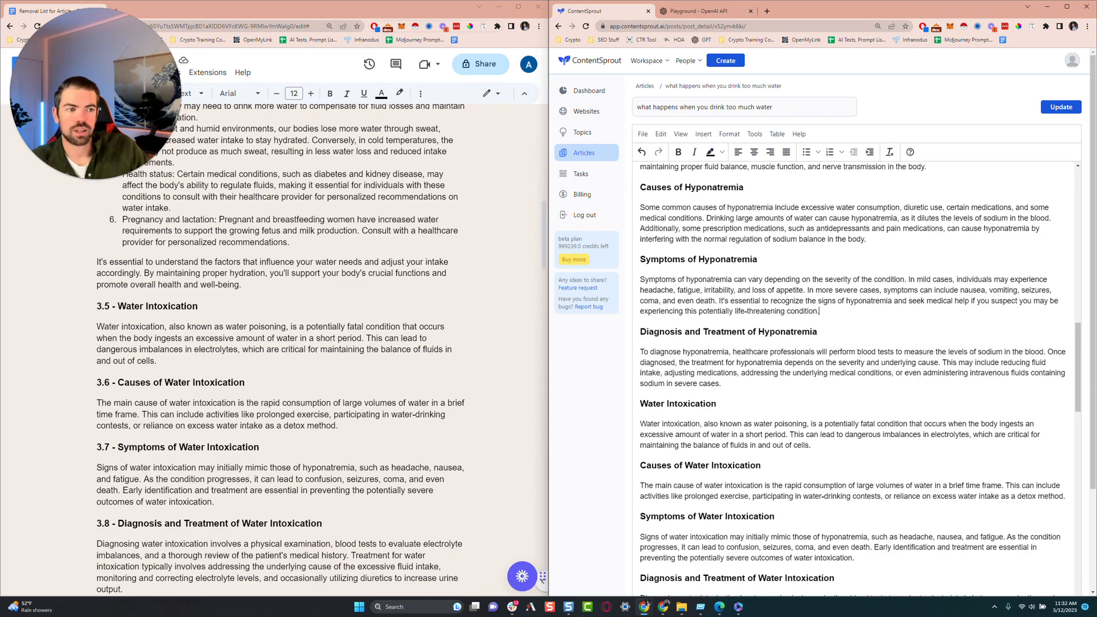
pyautogui.scroll(2, 851, 377)
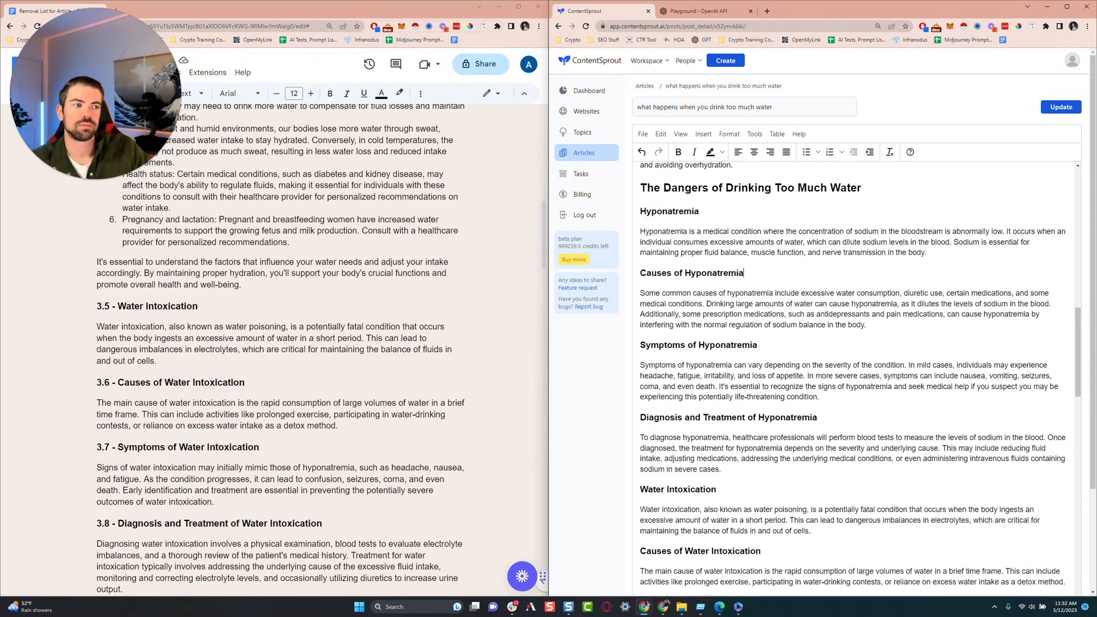
pyautogui.scroll(-2, 851, 377)
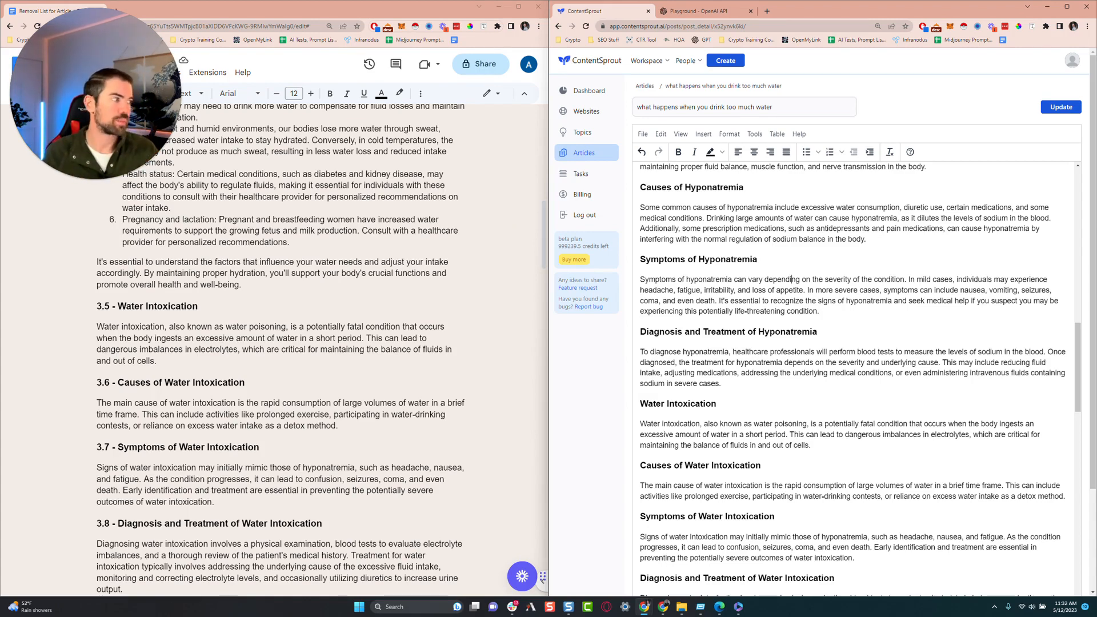
# Compare the "Water Intoxication" subsections with the hyponatremia ones to judge whether they are redundant.
pyautogui.scroll(-1, 853, 379)
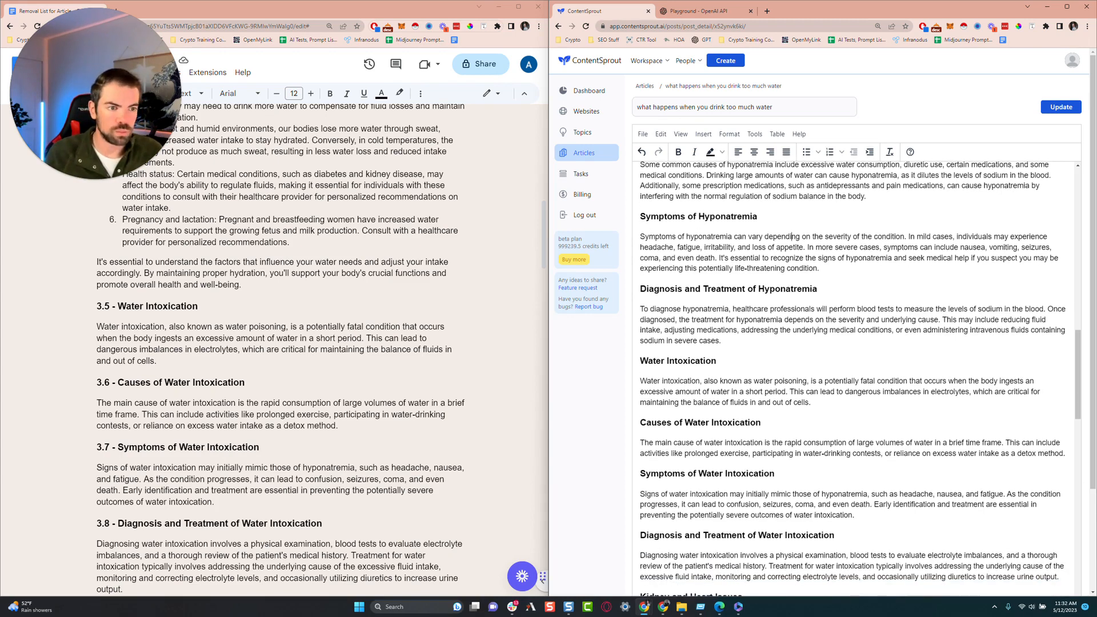
pyautogui.scroll(-2, 791, 236)
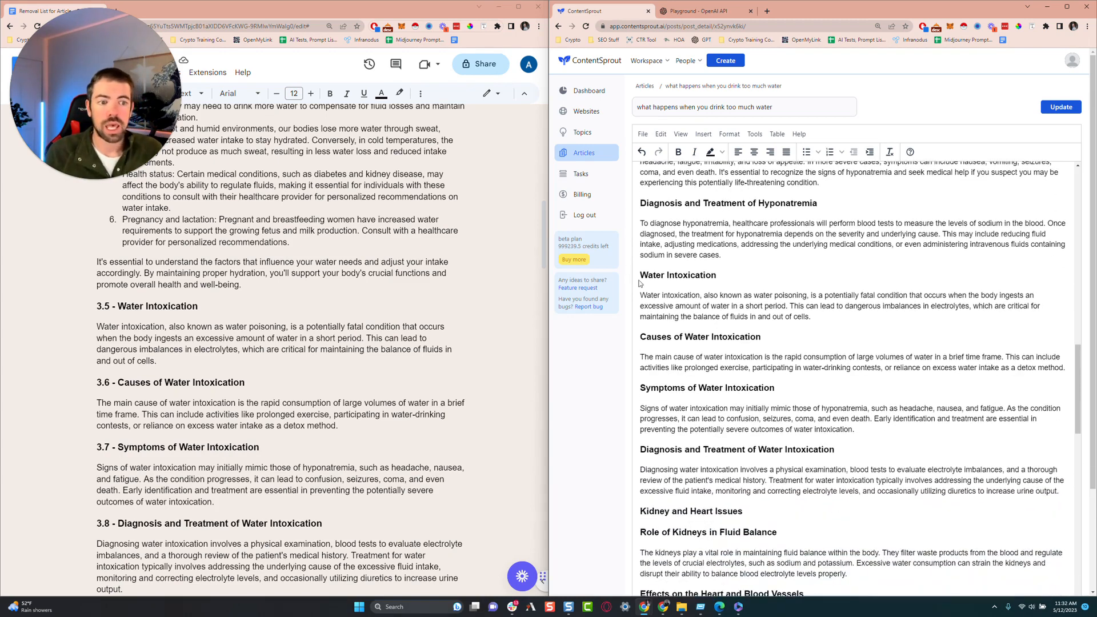
pyautogui.scroll(-1, 656, 275)
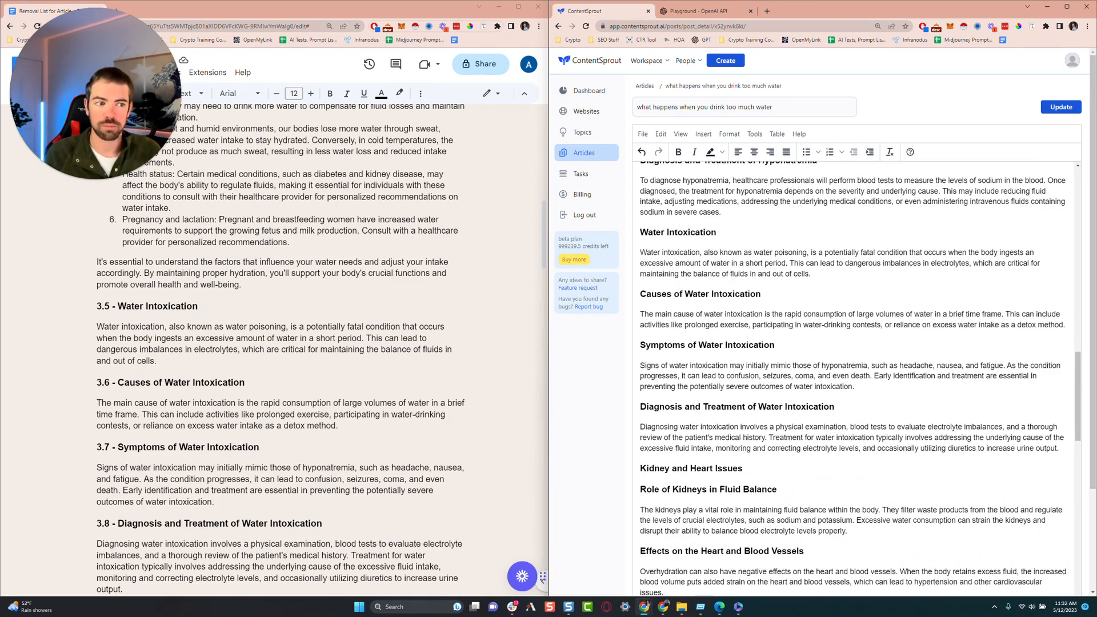
pyautogui.moveTo(640, 232); pyautogui.dragTo(947, 395)
pyautogui.scroll(-1, 855, 314)
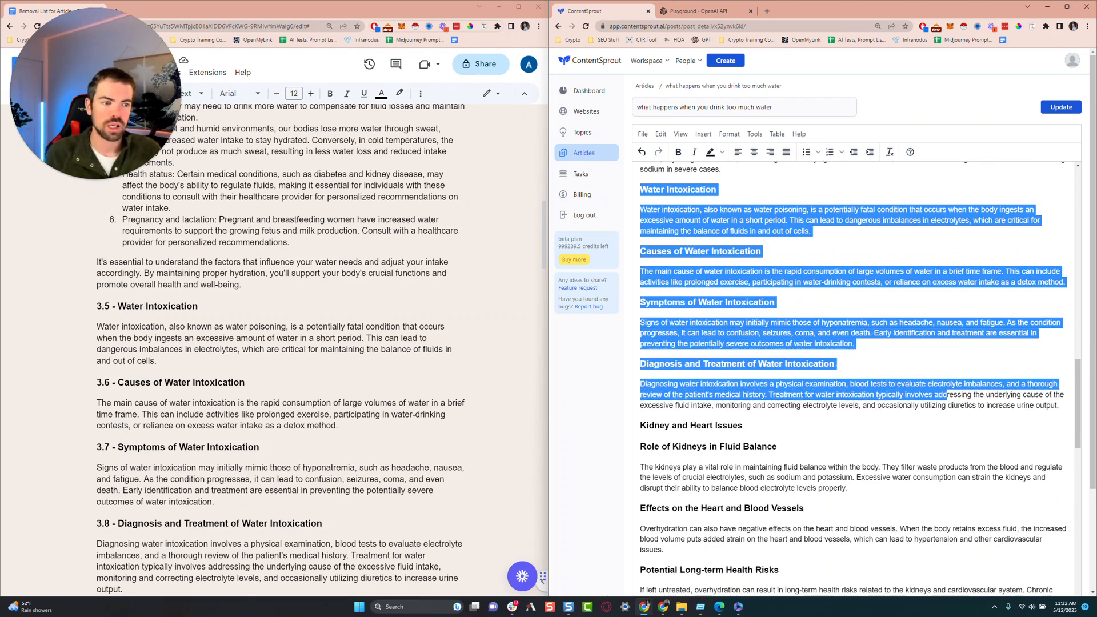
pyautogui.scroll(3, 946, 394)
pyautogui.doubleClick(744, 246)
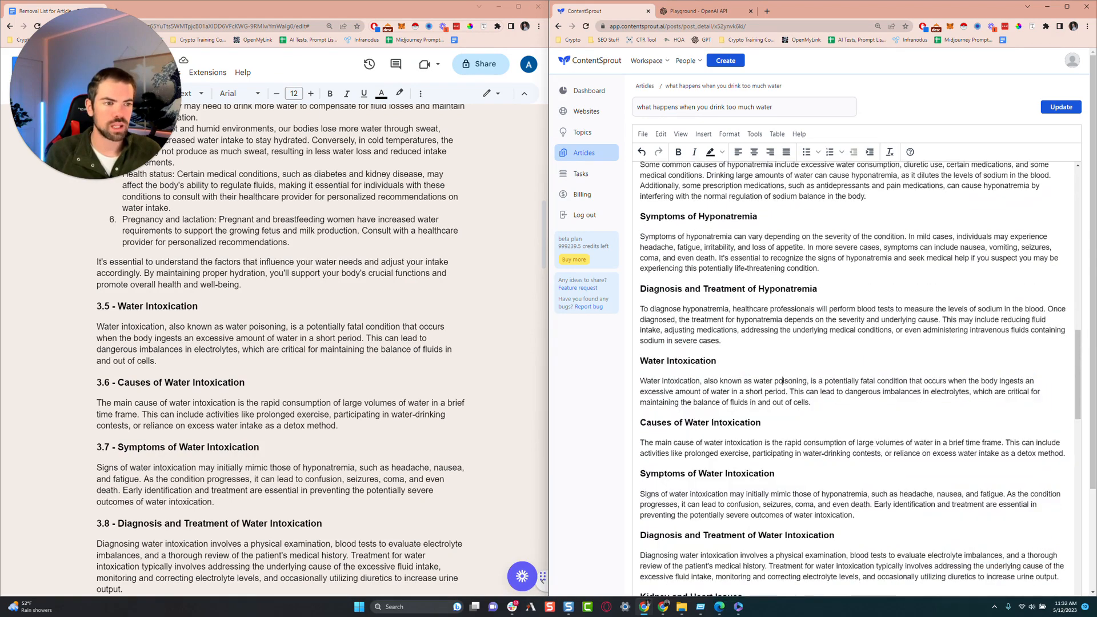
pyautogui.click(743, 248)
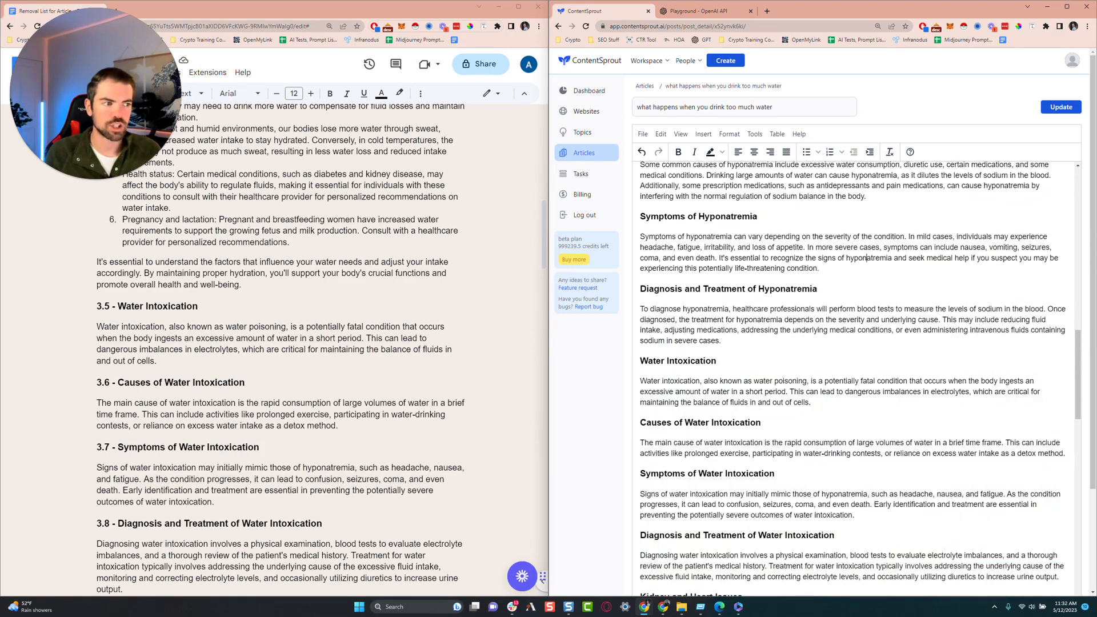
pyautogui.scroll(-2, 866, 172)
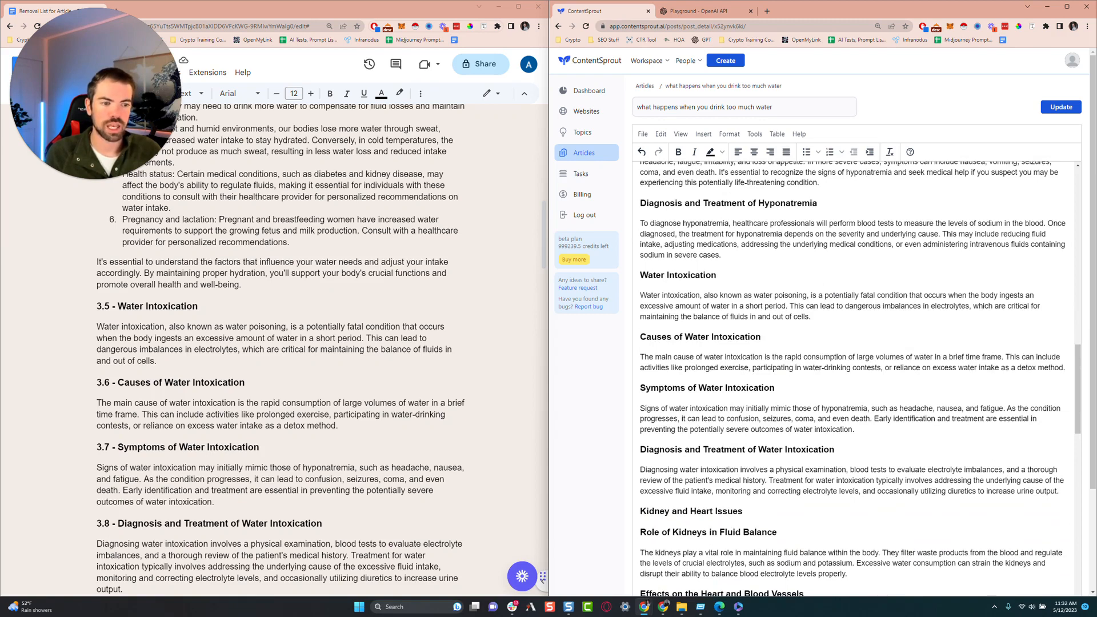
pyautogui.scroll(1, 857, 377)
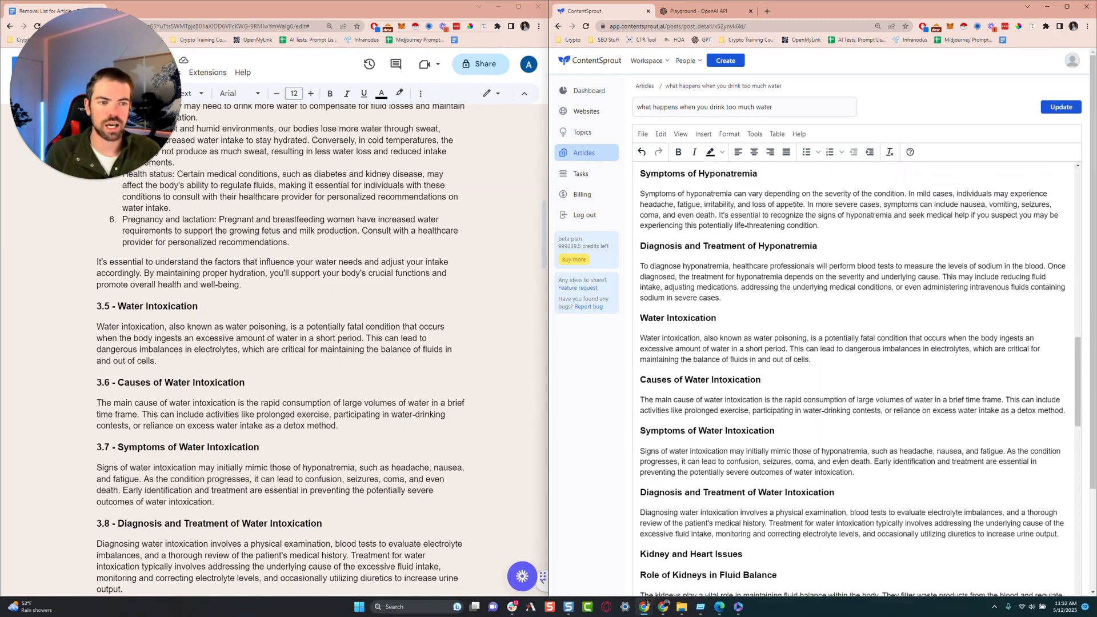
pyautogui.scroll(2, 857, 377)
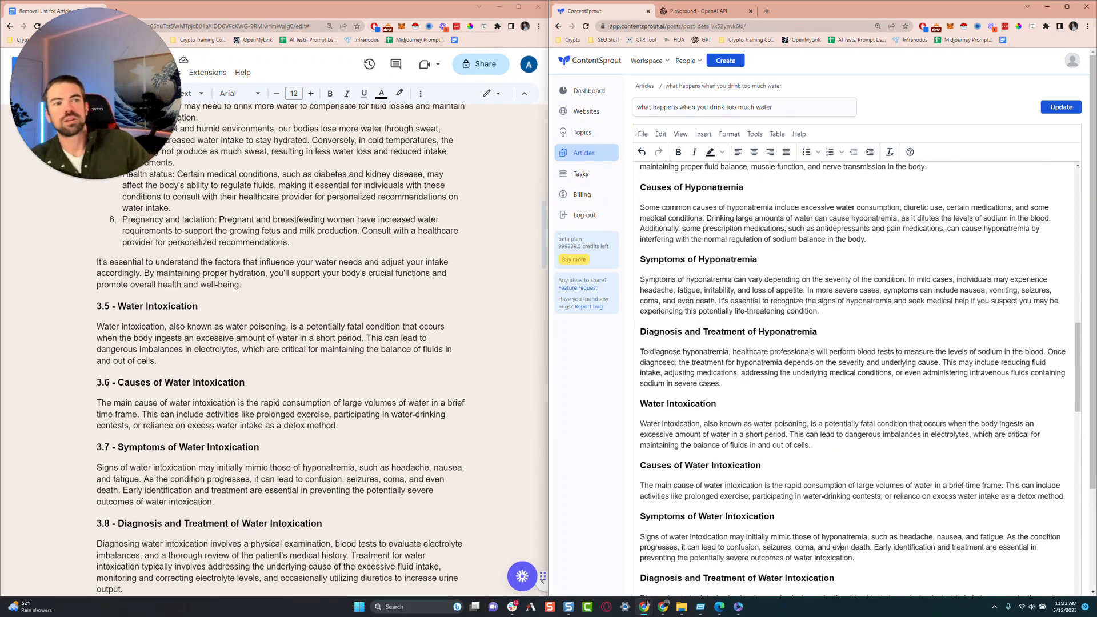
pyautogui.scroll(-2, 840, 462)
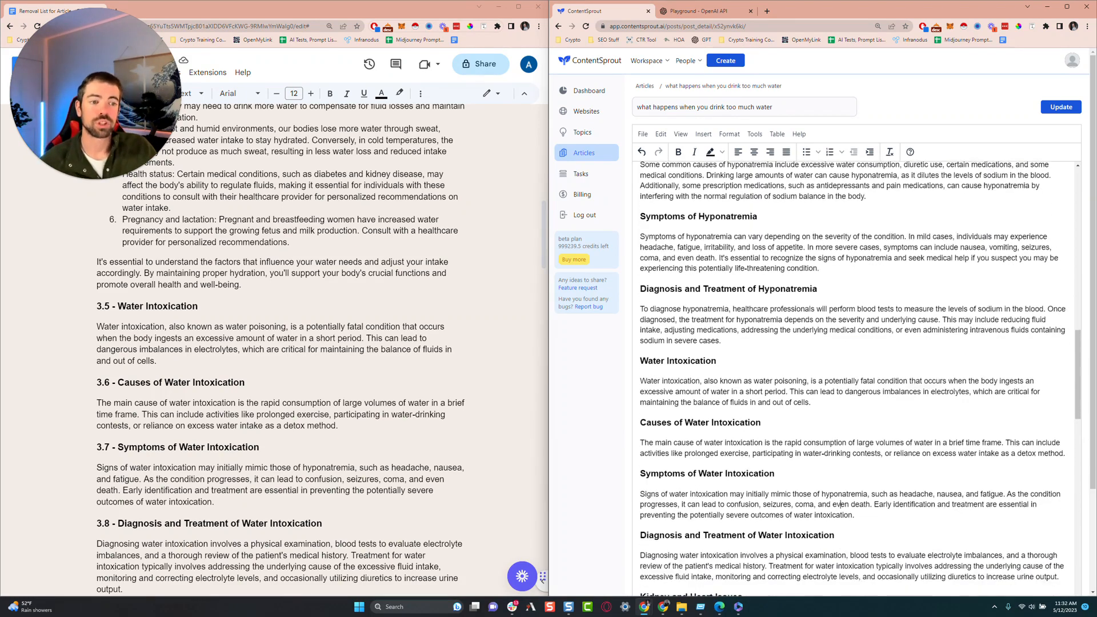
# Delete the "Water Intoxication" section from the article, including its causes, symptoms, and diagnosis and treatment subsections.
pyautogui.moveTo(639, 318); pyautogui.dragTo(1060, 406)
pyautogui.scroll(-2, 625, 424)
pyautogui.scroll(-1, 1061, 442)
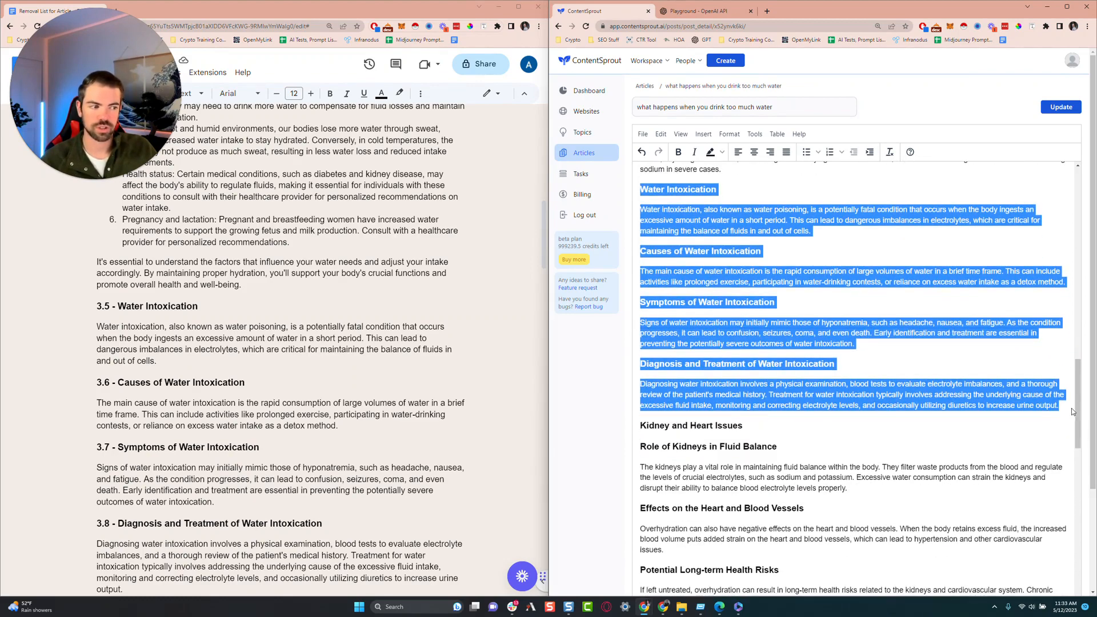
pyautogui.press('BackSpace')
pyautogui.press('BackSpace')
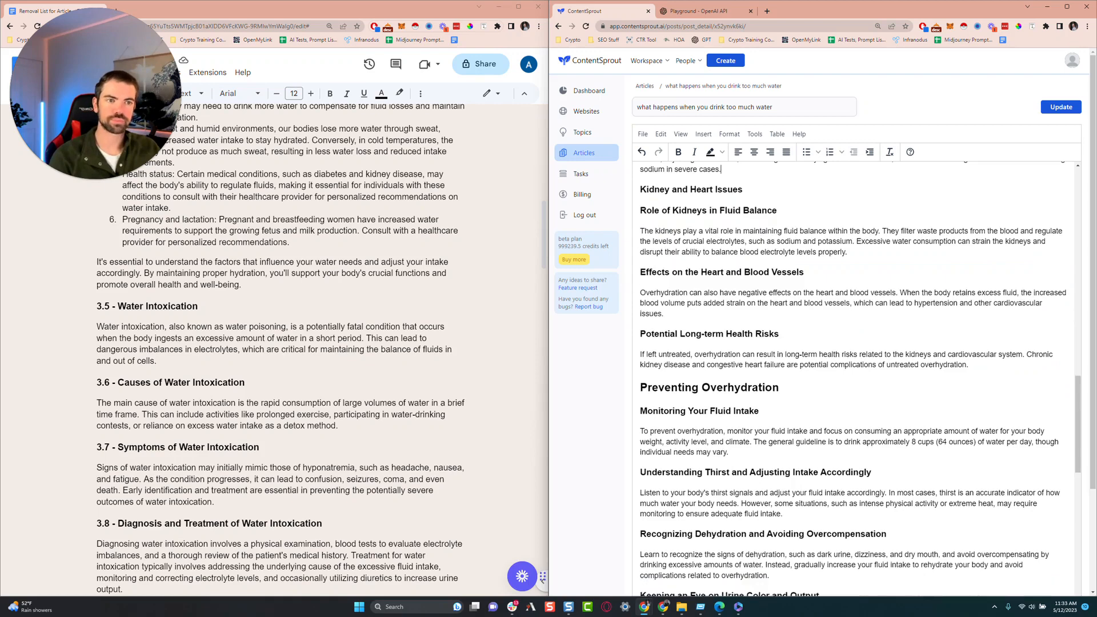
# Following removal list entry 3.9, delete the "Role of Kidneys in Fluid Balance" heading beneath "Kidney and Heart Issues", keeping its paragraph.
pyautogui.scroll(-3, 365, 286)
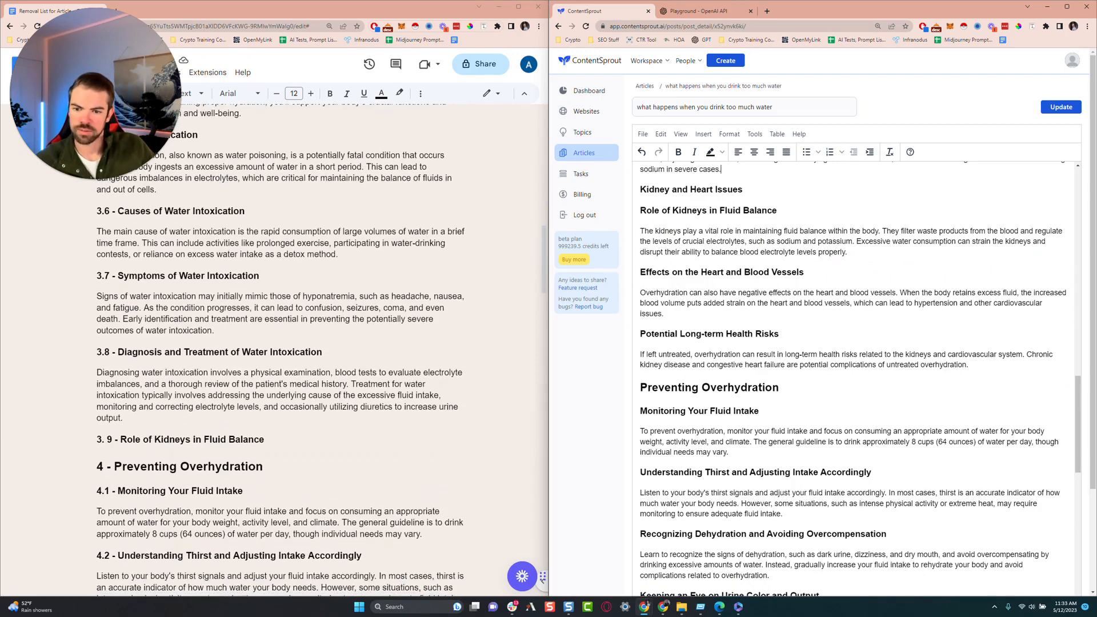
pyautogui.doubleClick(186, 440)
pyautogui.click(193, 439)
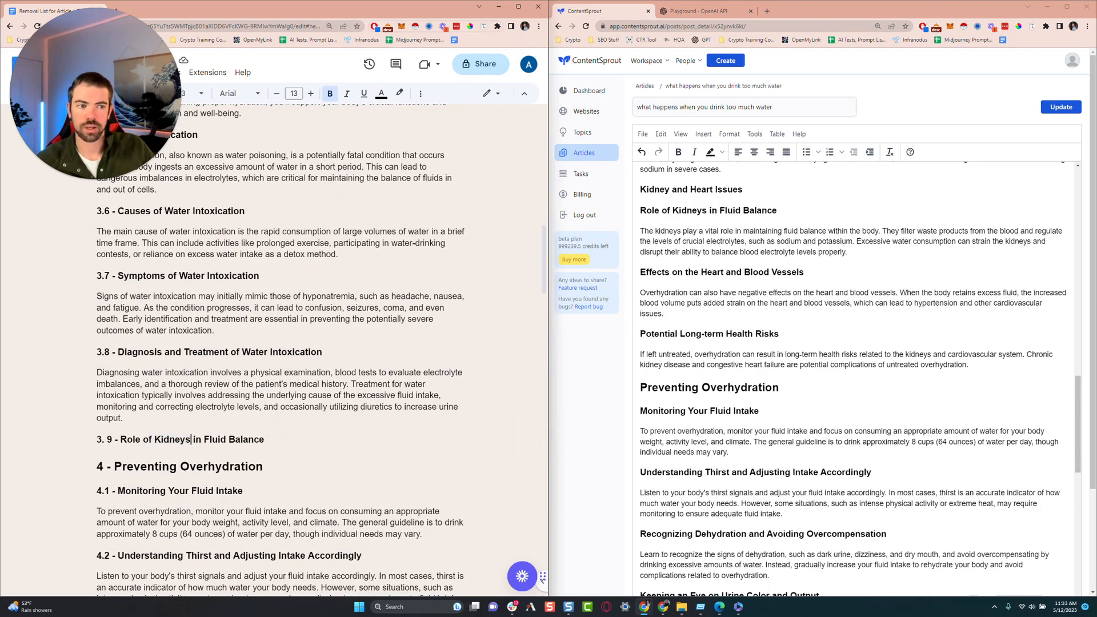
pyautogui.moveTo(640, 190); pyautogui.dragTo(743, 190)
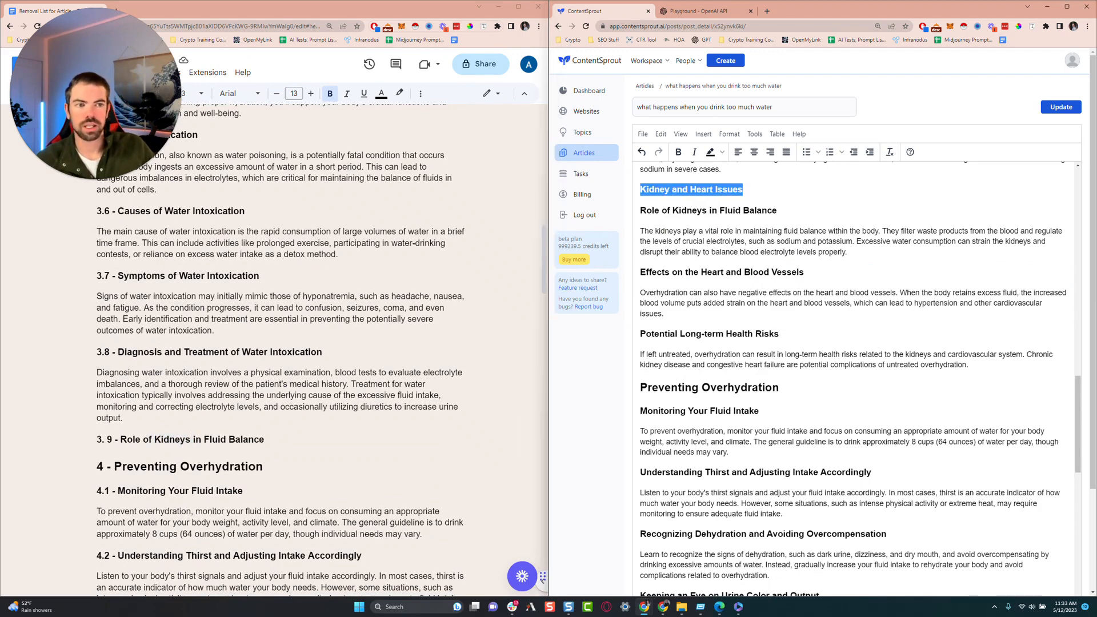
pyautogui.scroll(2, 744, 190)
pyautogui.click(778, 296)
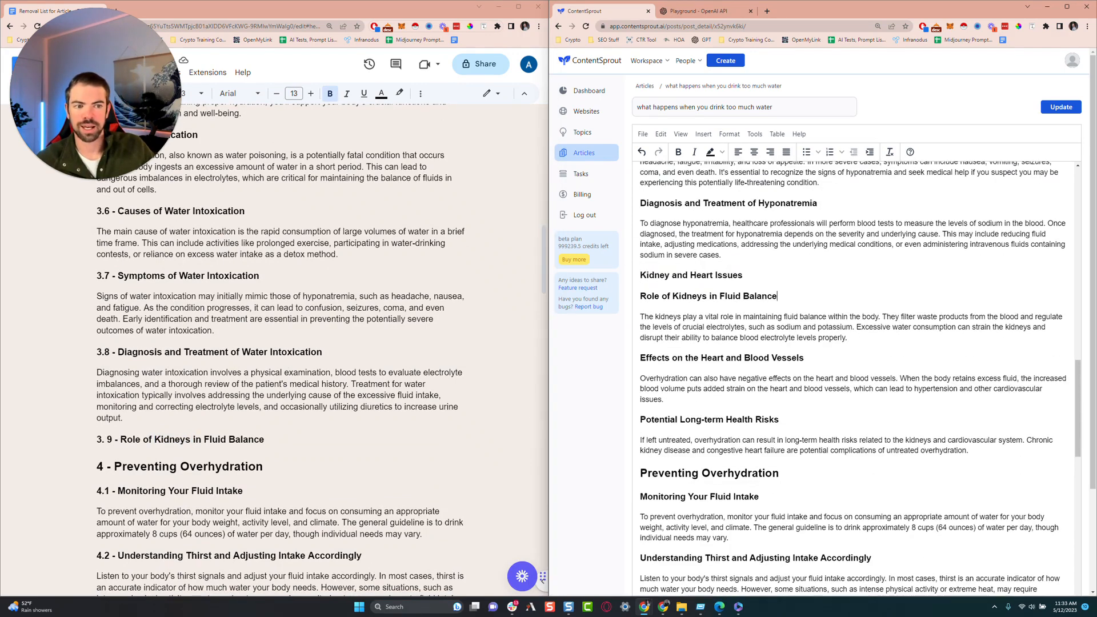
pyautogui.tripleClick(690, 296)
pyautogui.click(778, 296)
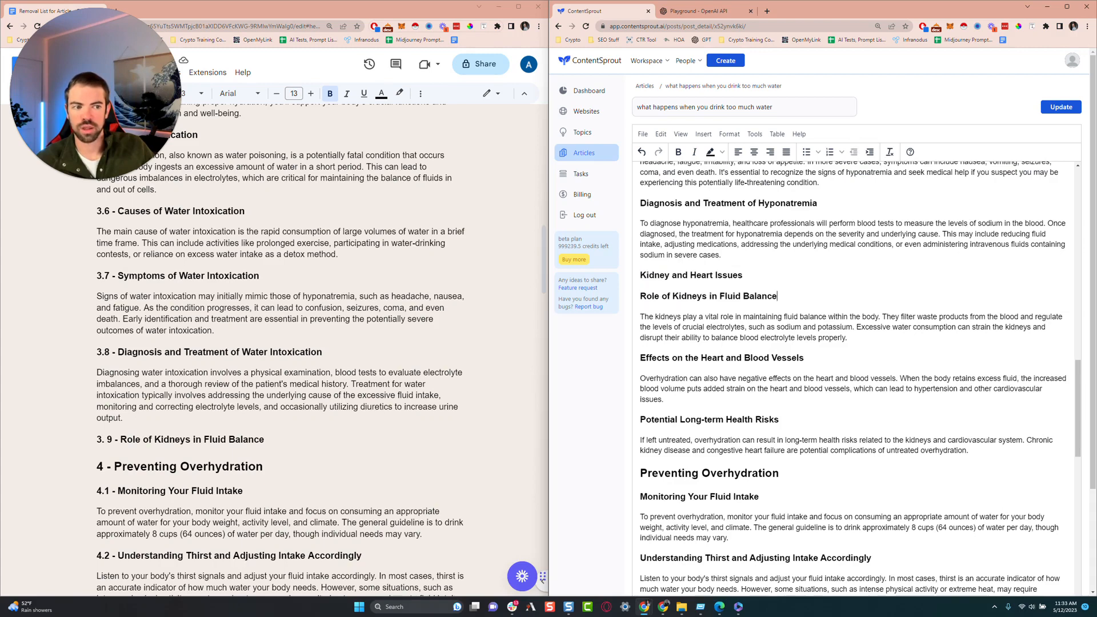
pyautogui.hotkey('shift', 'Home')
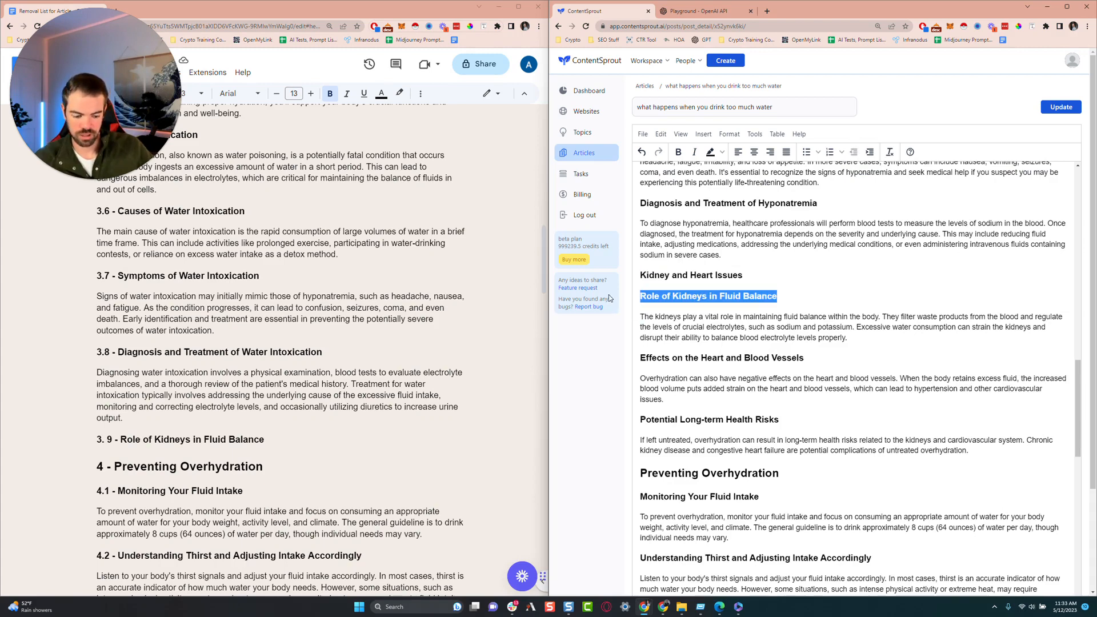
pyautogui.press('BackSpace')
pyautogui.press('BackSpace')
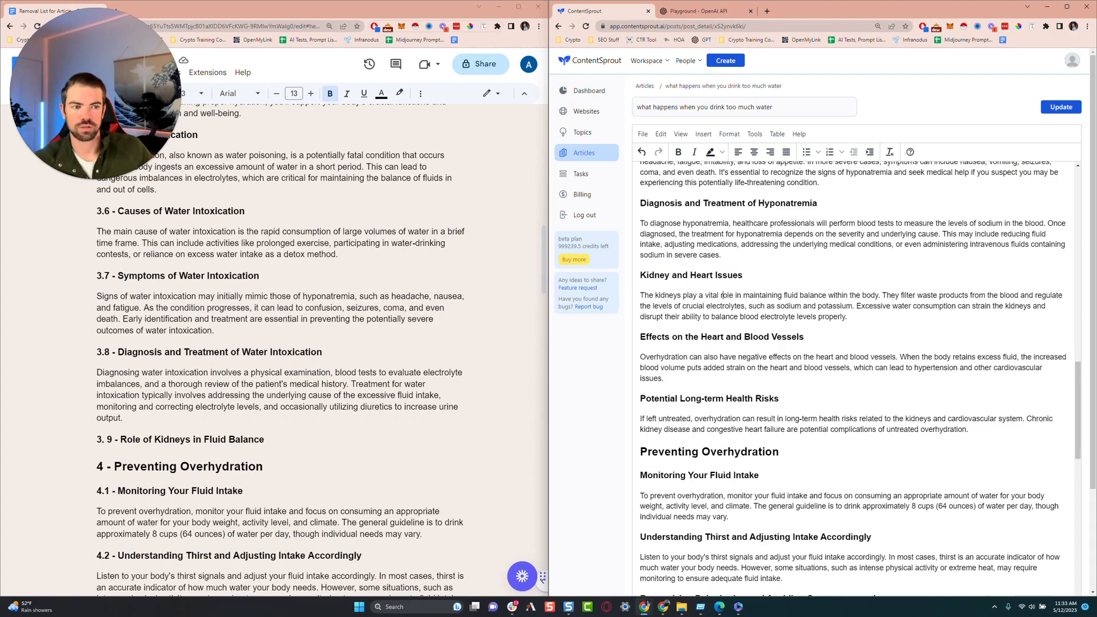
# Review the kidney paragraph and the heart and long-term risk subsections leading up to "Preventing Overhydration".
pyautogui.tripleClick(726, 295)
pyautogui.click(726, 296)
pyautogui.scroll(-2, 726, 296)
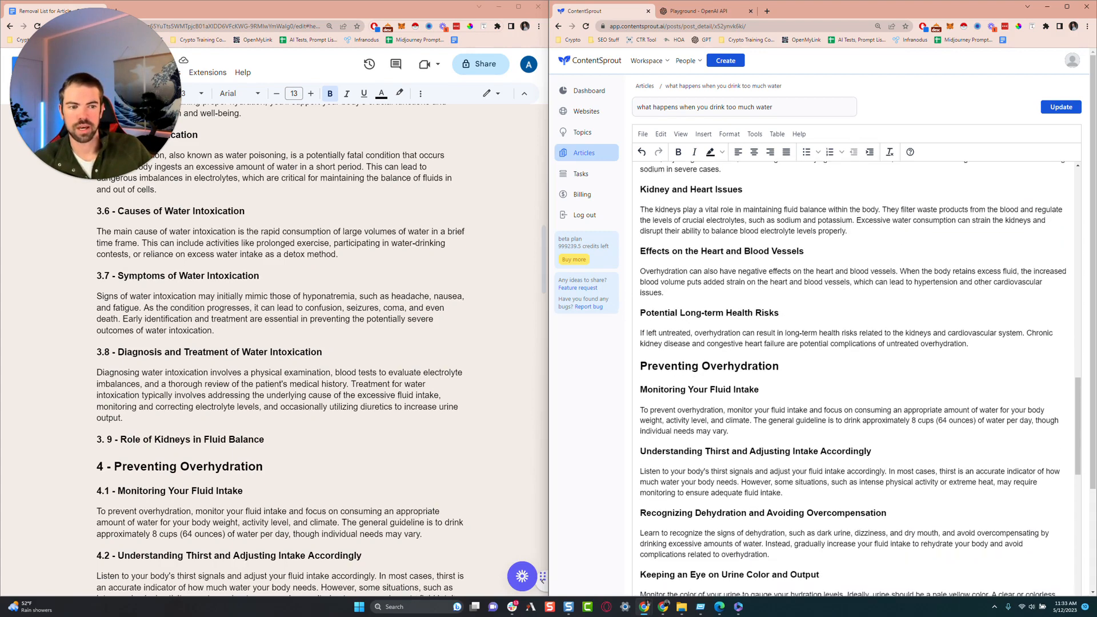
# Compare the article's "Preventing Overhydration" section with removal list entry 4 to judge whether it fits the topic.
pyautogui.scroll(-2, 680, 313)
pyautogui.scroll(-3, 280, 348)
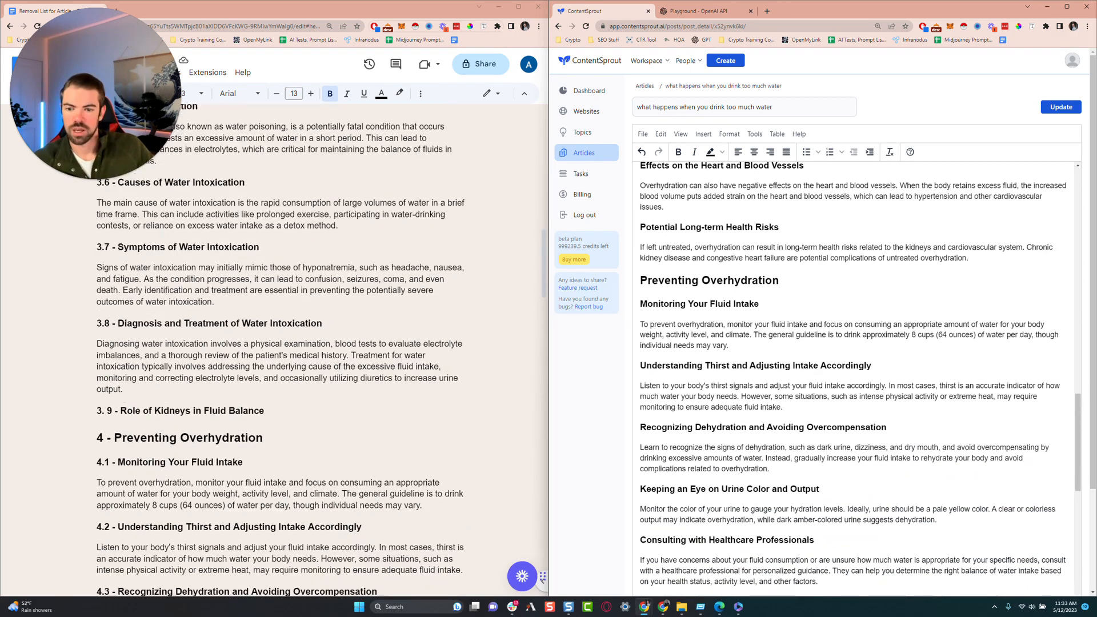
pyautogui.doubleClick(221, 337)
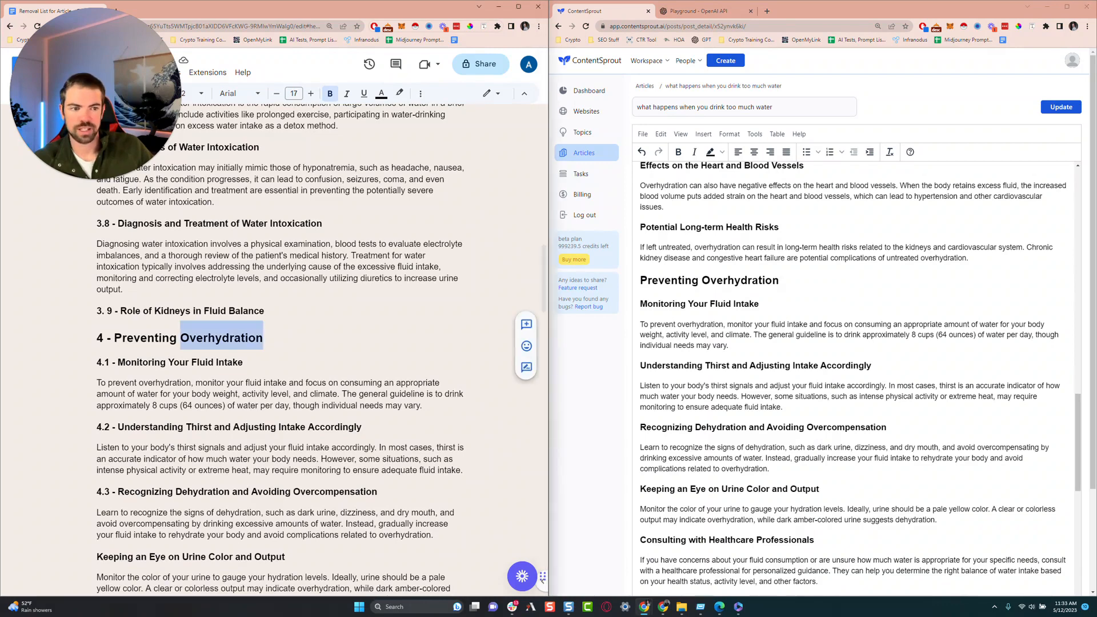
pyautogui.moveTo(641, 280); pyautogui.dragTo(778, 279)
pyautogui.click(699, 323)
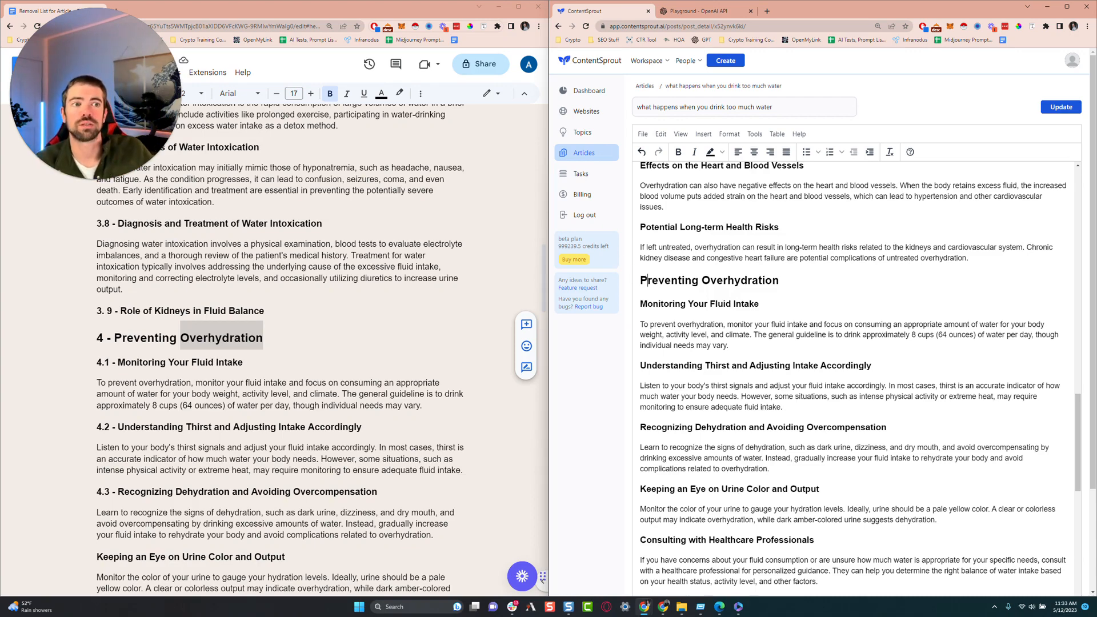
pyautogui.doubleClick(680, 303)
pyautogui.tripleClick(752, 281)
pyautogui.click(753, 280)
pyautogui.tripleClick(752, 280)
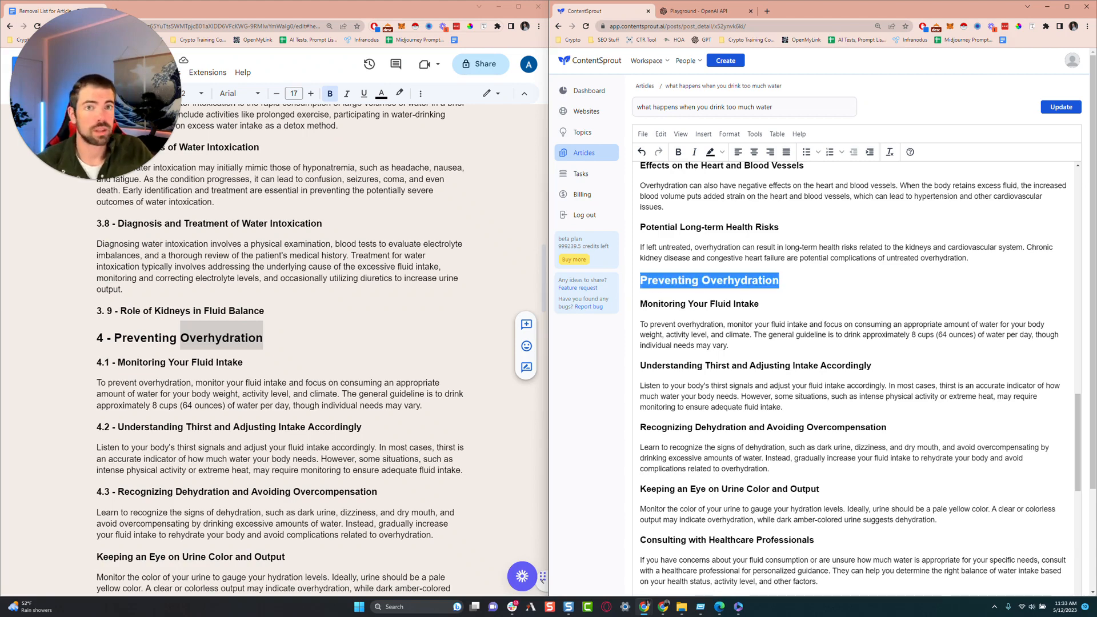
pyautogui.click(760, 304)
pyautogui.tripleClick(749, 280)
pyautogui.click(751, 324)
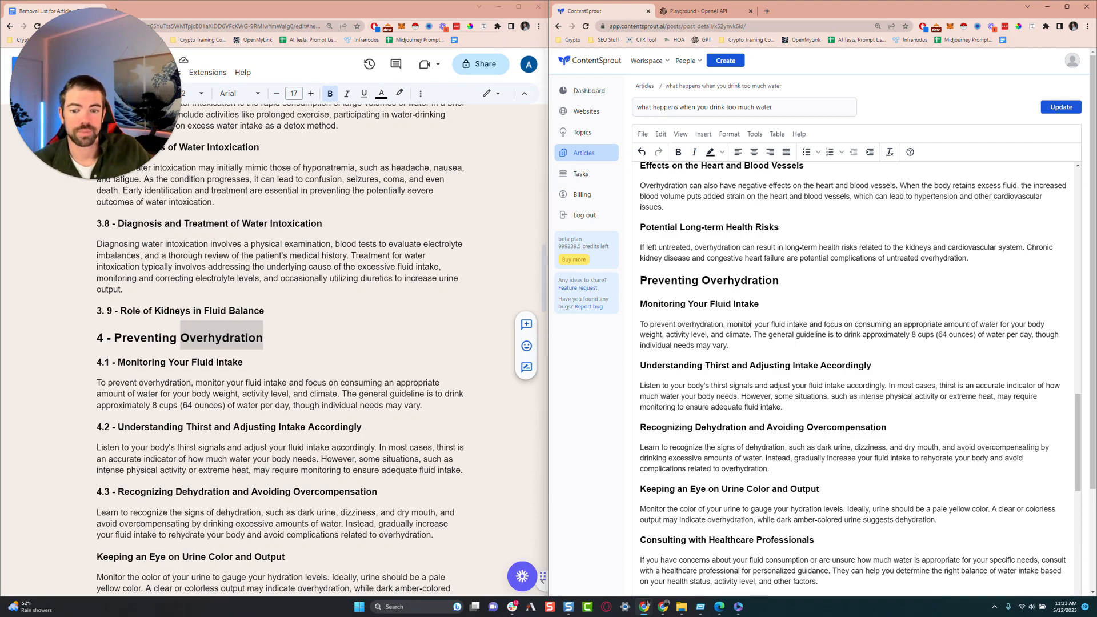
# Look through the prevention subsections and the athlete hydration sections following them to determine how far the section to remove extends.
pyautogui.scroll(-3, 851, 377)
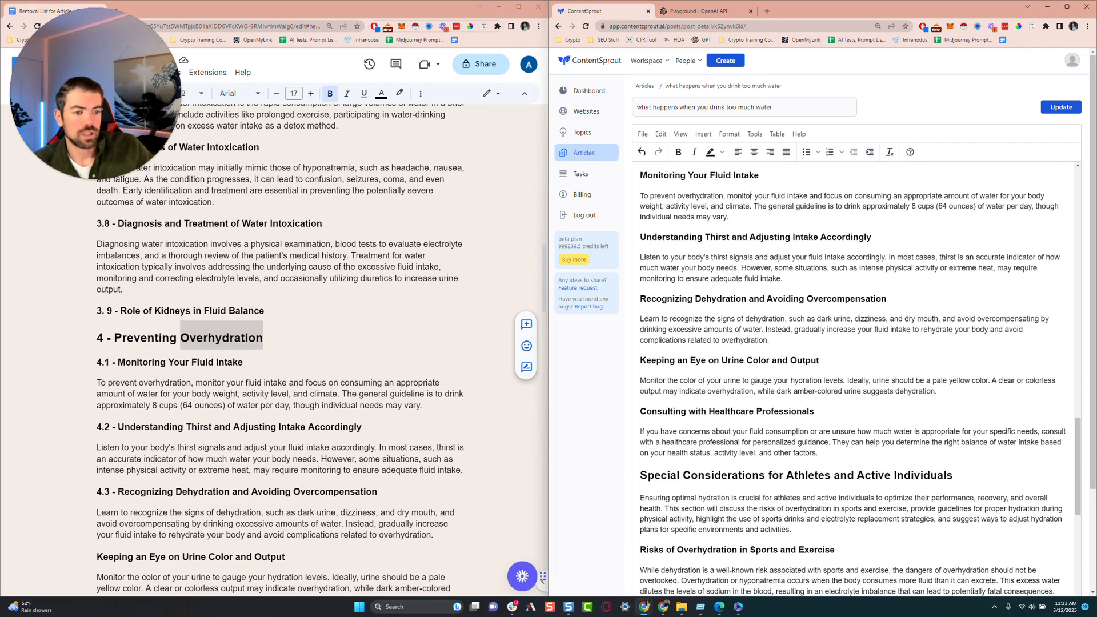
pyautogui.scroll(-4, 857, 377)
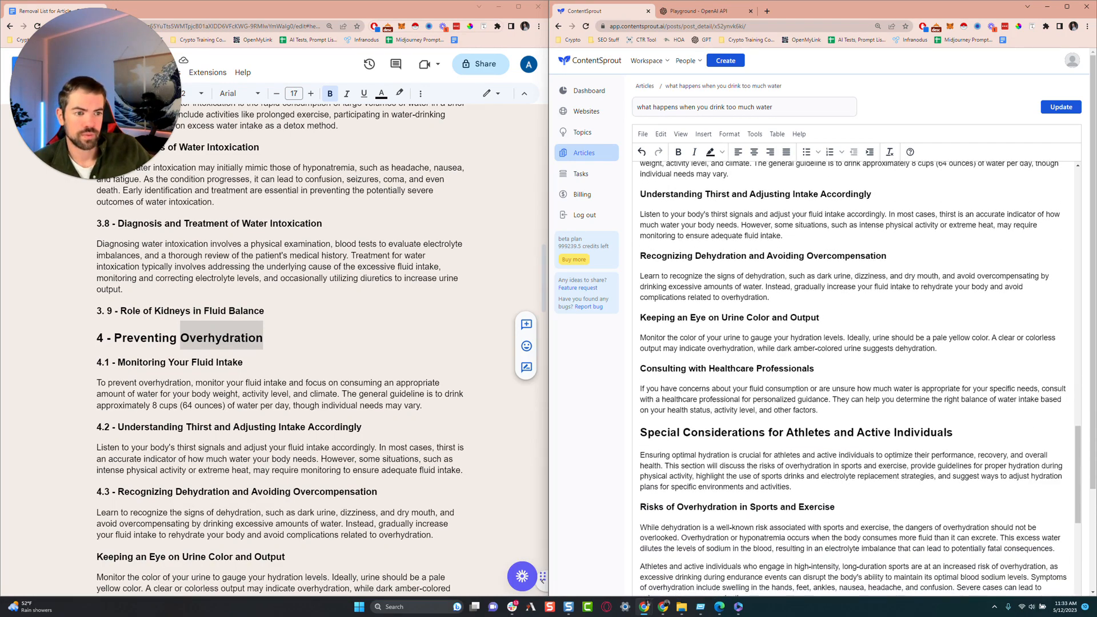
pyautogui.scroll(-5, 857, 377)
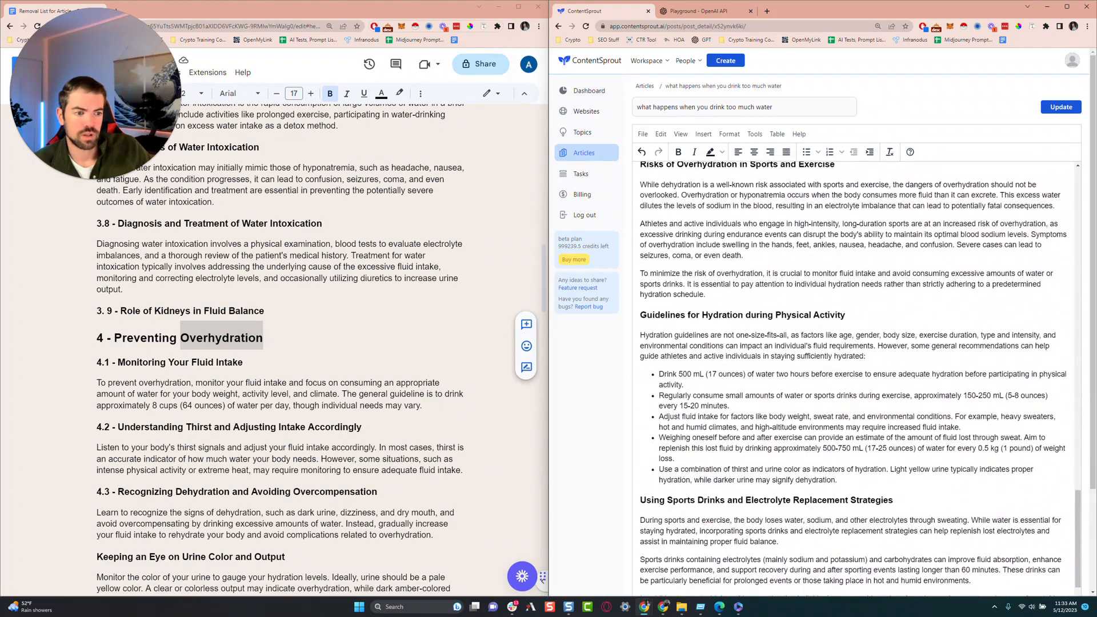
pyautogui.scroll(-6, 857, 377)
pyautogui.scroll(15, 857, 377)
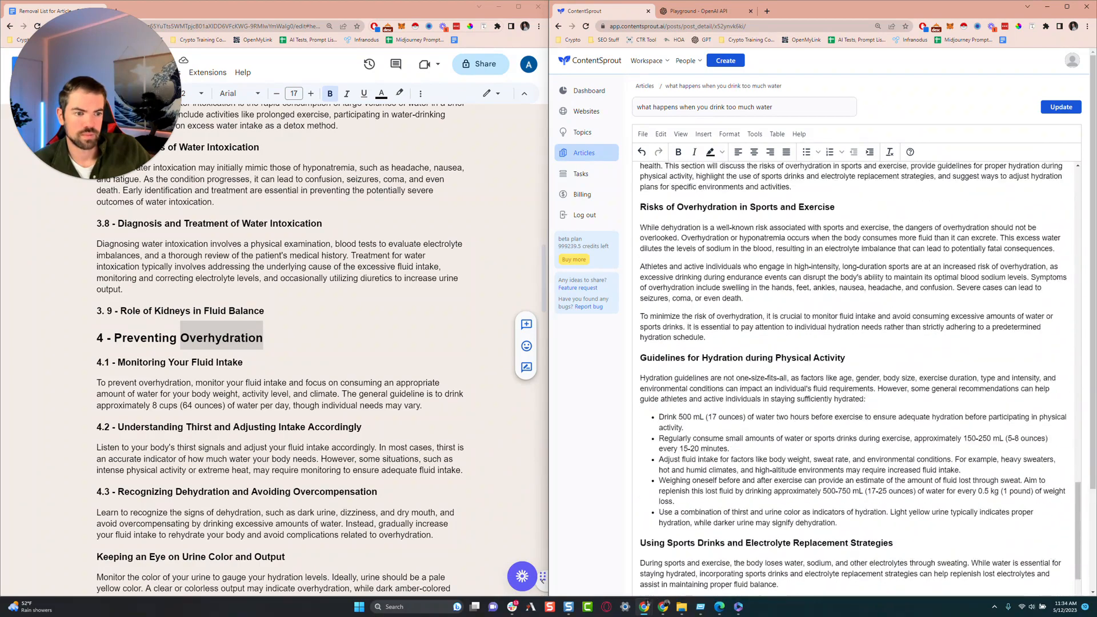
pyautogui.scroll(3, 857, 377)
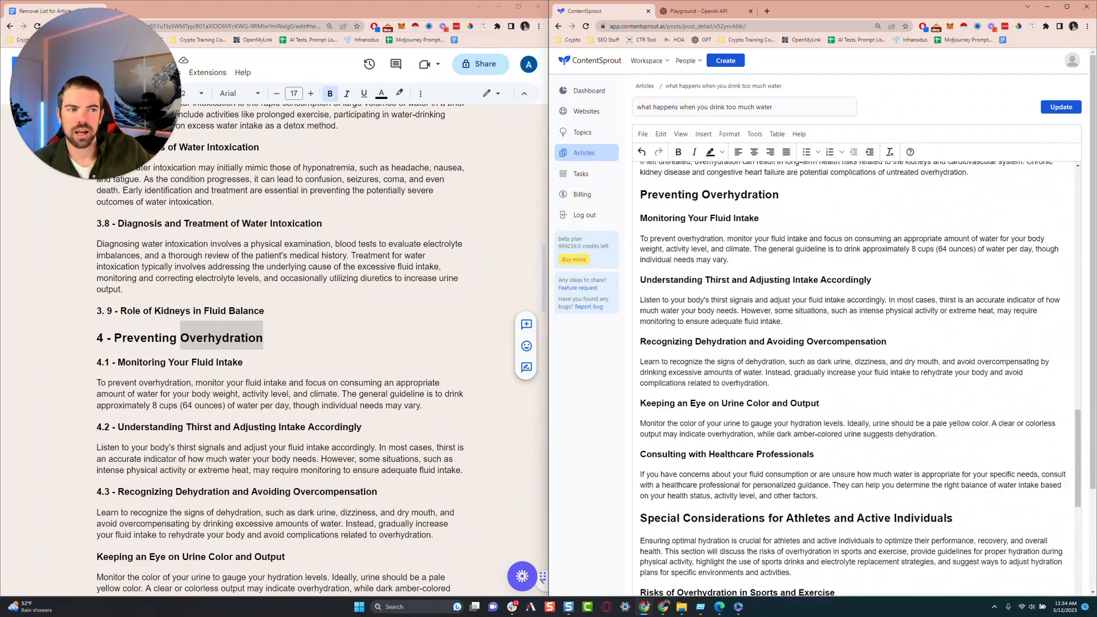
pyautogui.scroll(2, 752, 238)
pyautogui.scroll(1, 751, 324)
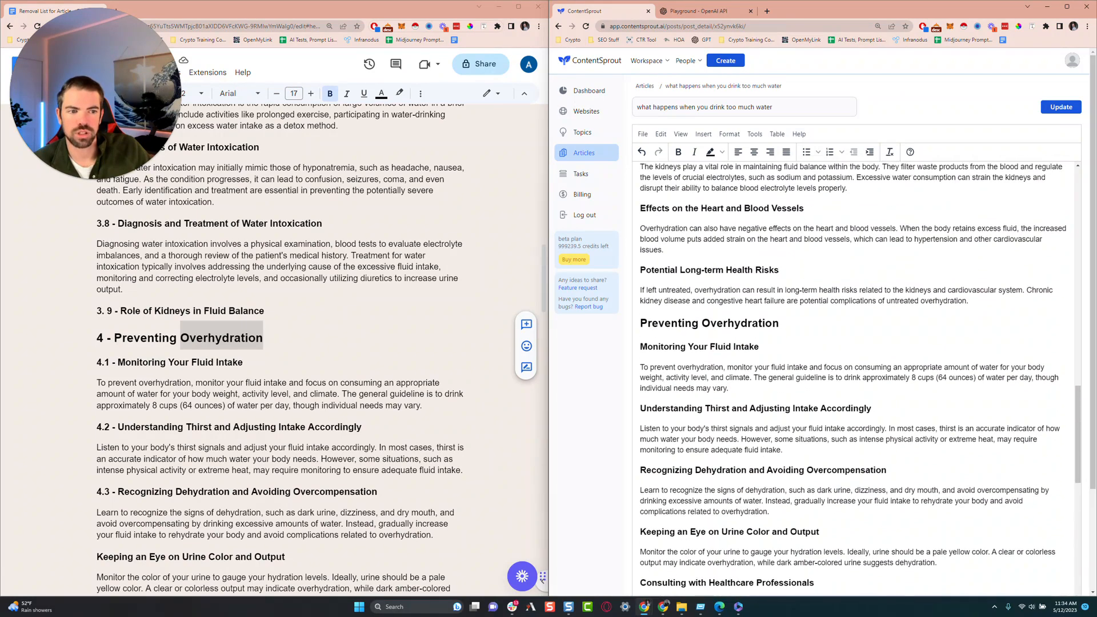
# Delete the entire "Preventing Overhydration" section from the article, from its heading through the "Consulting with Healthcare Professionals" paragraph.
pyautogui.moveTo(639, 323); pyautogui.dragTo(759, 346)
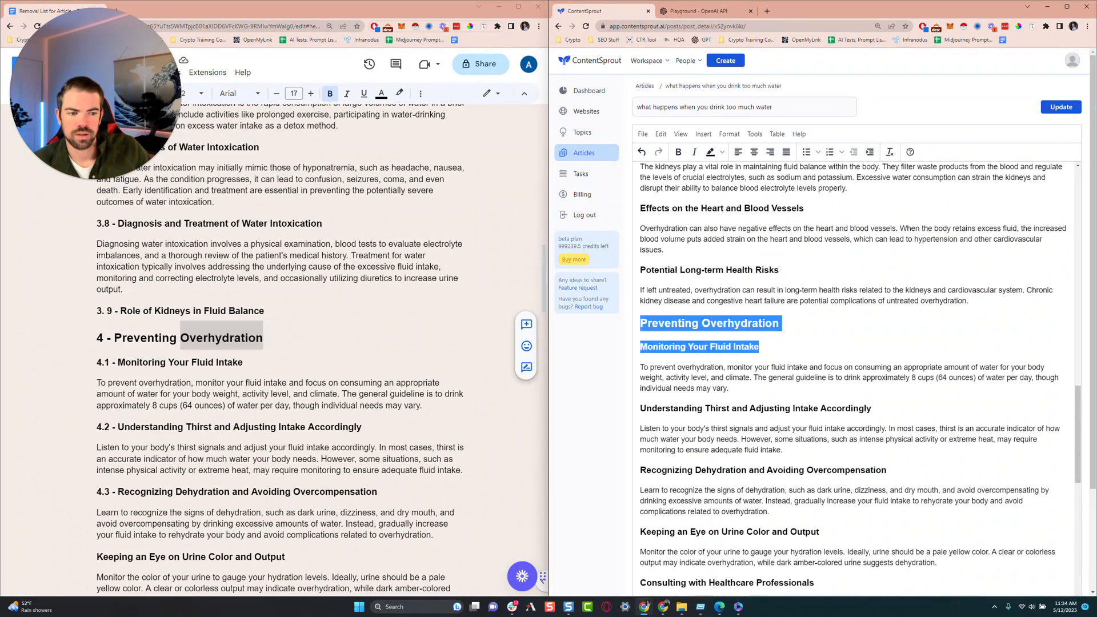
pyautogui.click(759, 346)
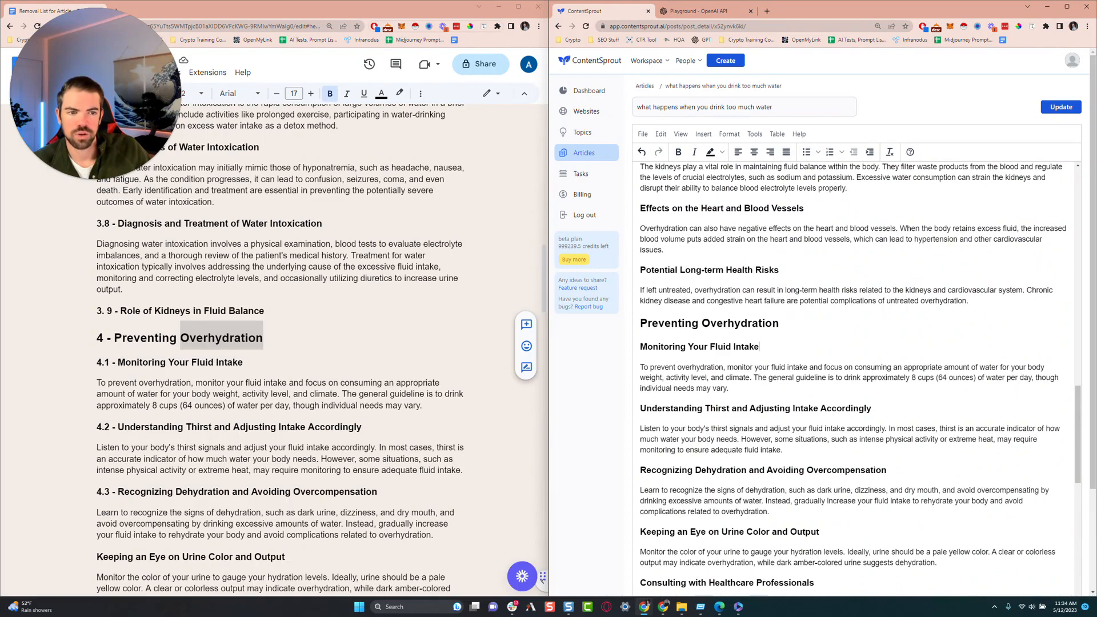
pyautogui.scroll(-8, 851, 377)
pyautogui.scroll(3, 851, 377)
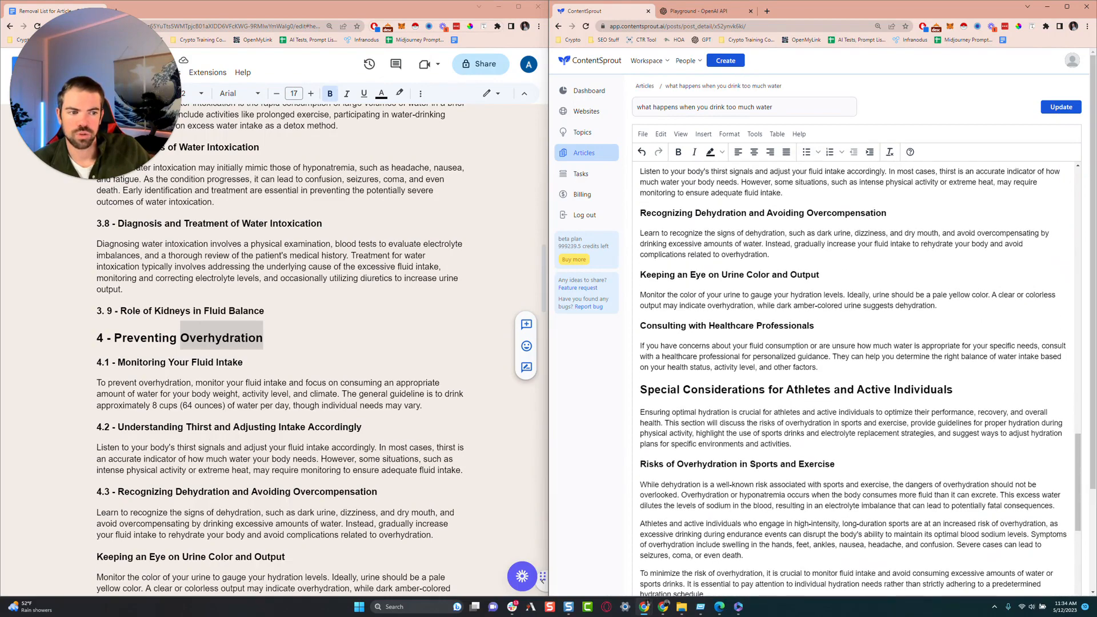
pyautogui.scroll(-3, 280, 343)
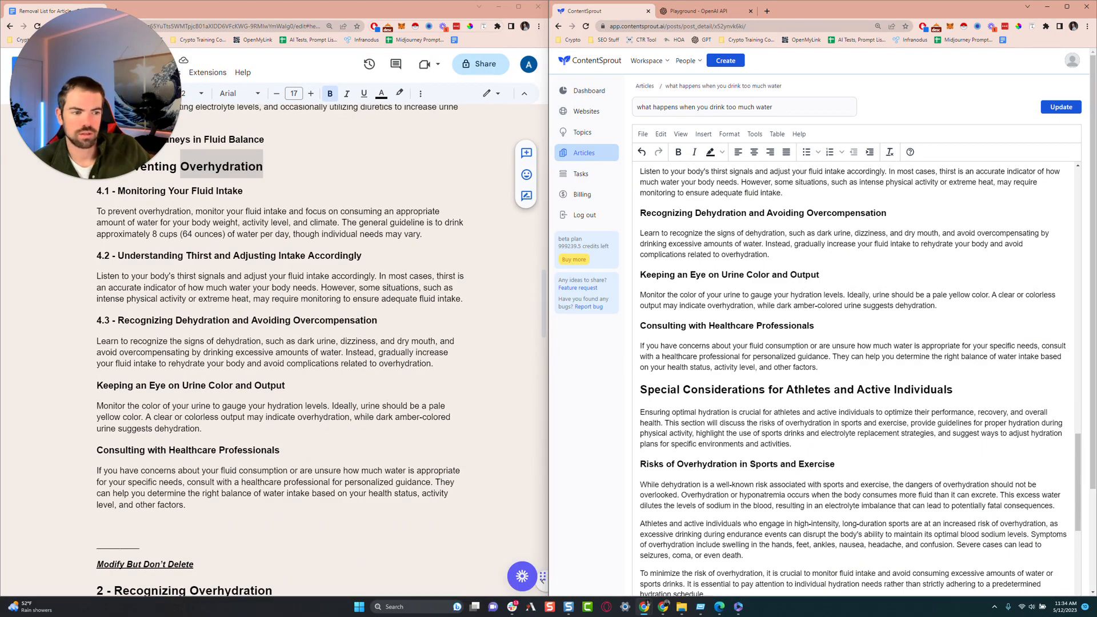
pyautogui.moveTo(818, 367); pyautogui.dragTo(634, 319)
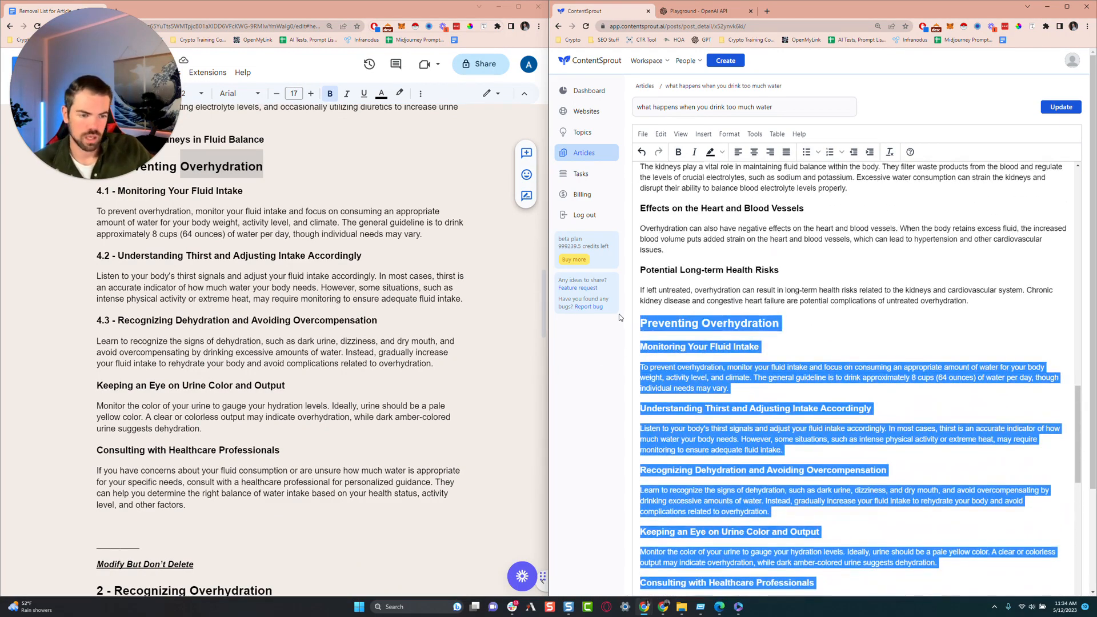
pyautogui.press('BackSpace')
pyautogui.press('BackSpace')
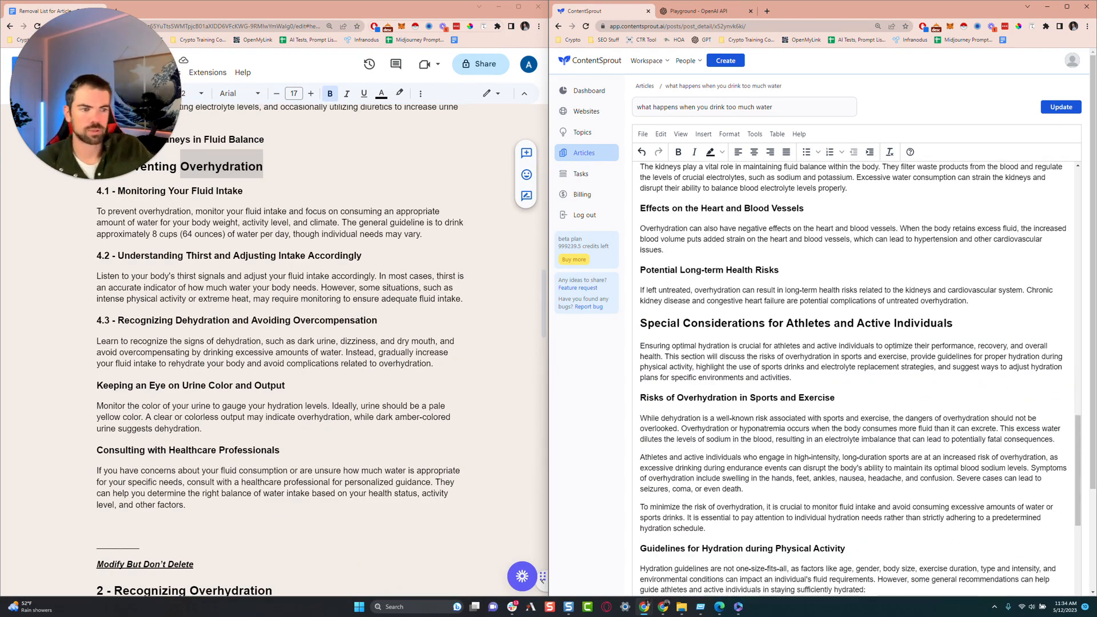
# Examine the athletes section's introduction and its sports overhydration risks against the prevention subsections in removal list entry 4.
pyautogui.scroll(-1, 854, 377)
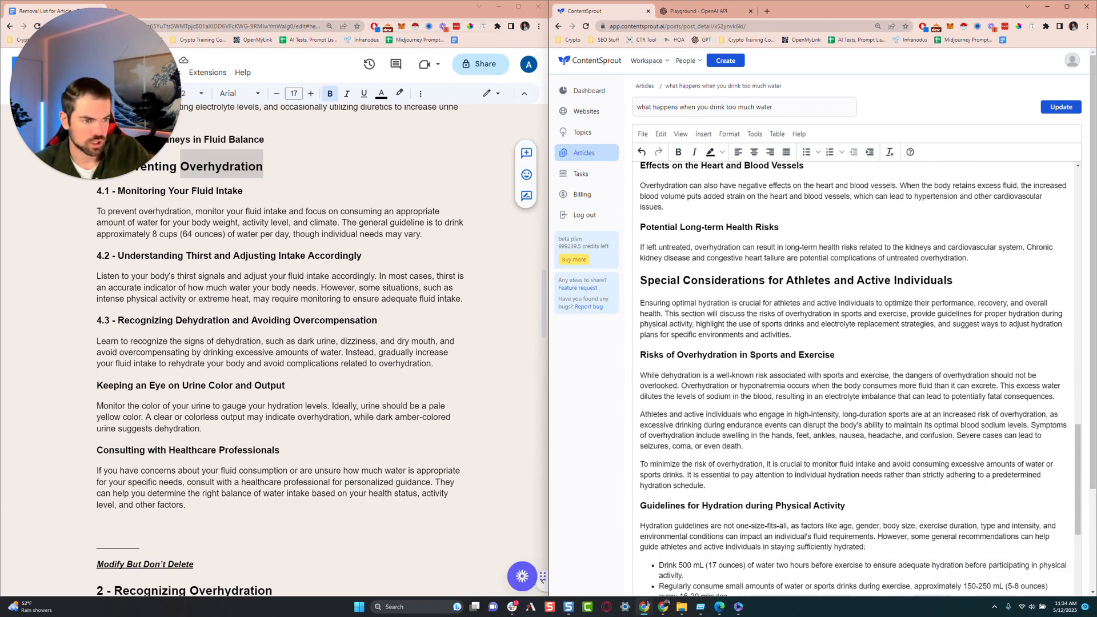
pyautogui.scroll(-2, 854, 377)
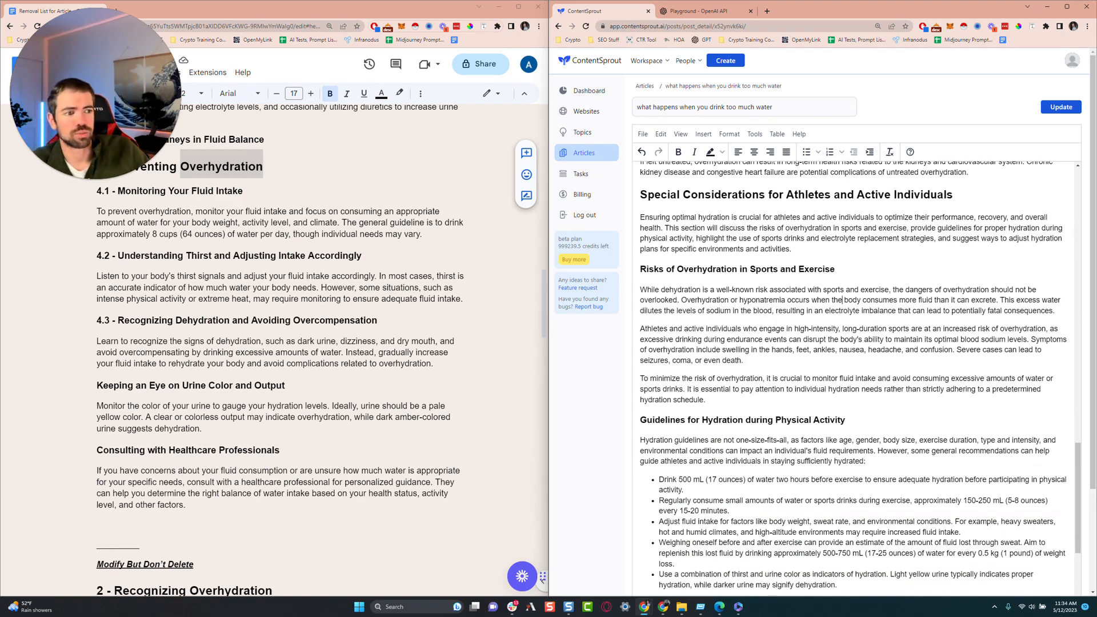
pyautogui.doubleClick(714, 218)
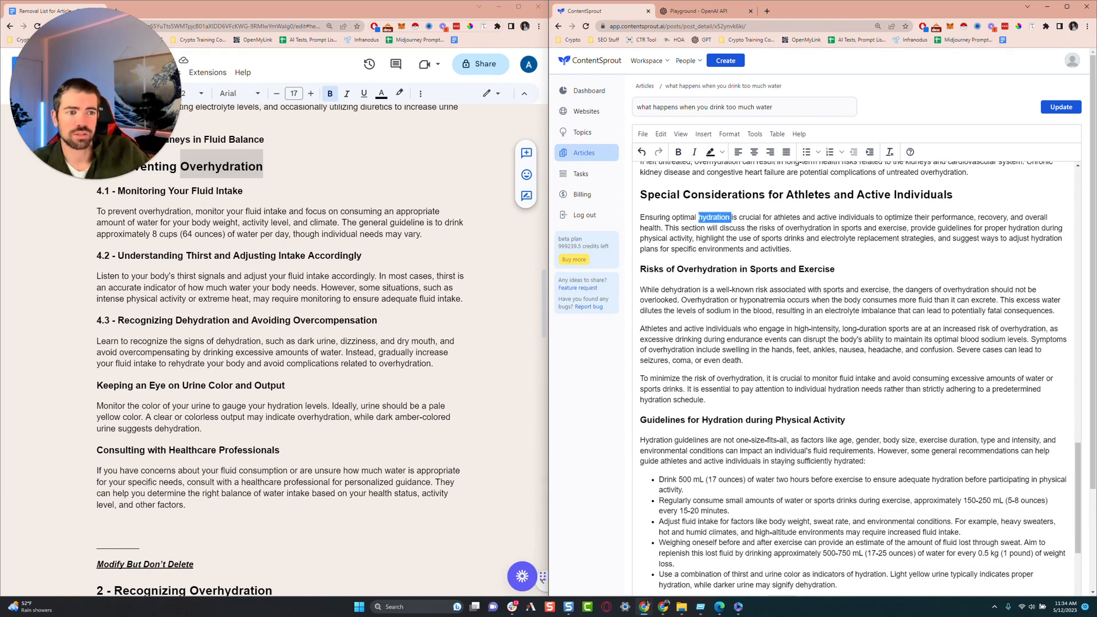
pyautogui.doubleClick(710, 239)
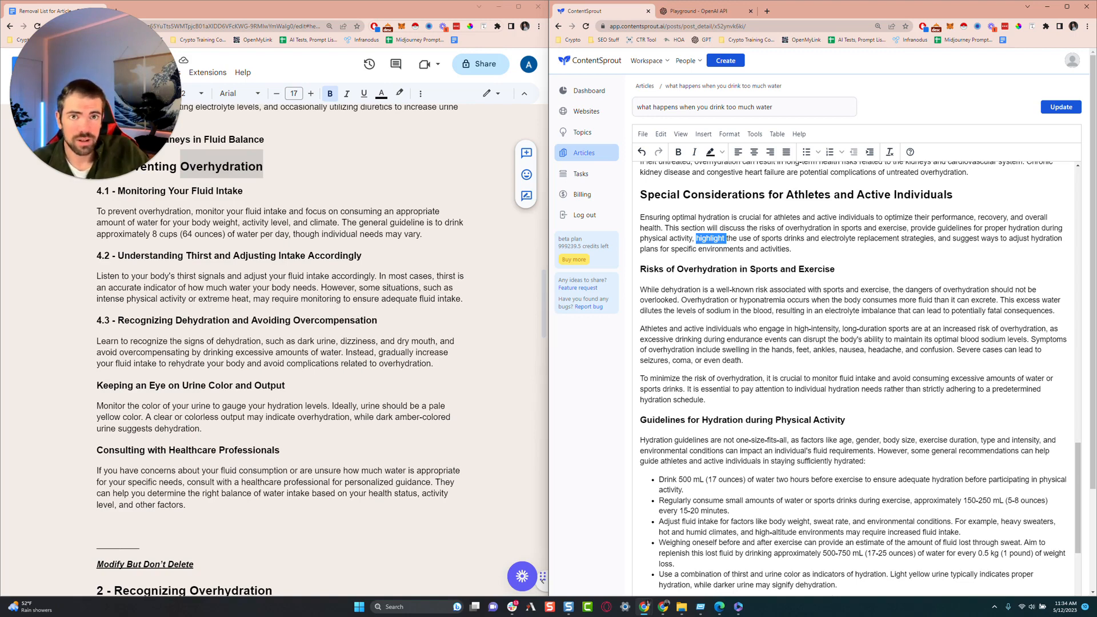
pyautogui.tripleClick(710, 239)
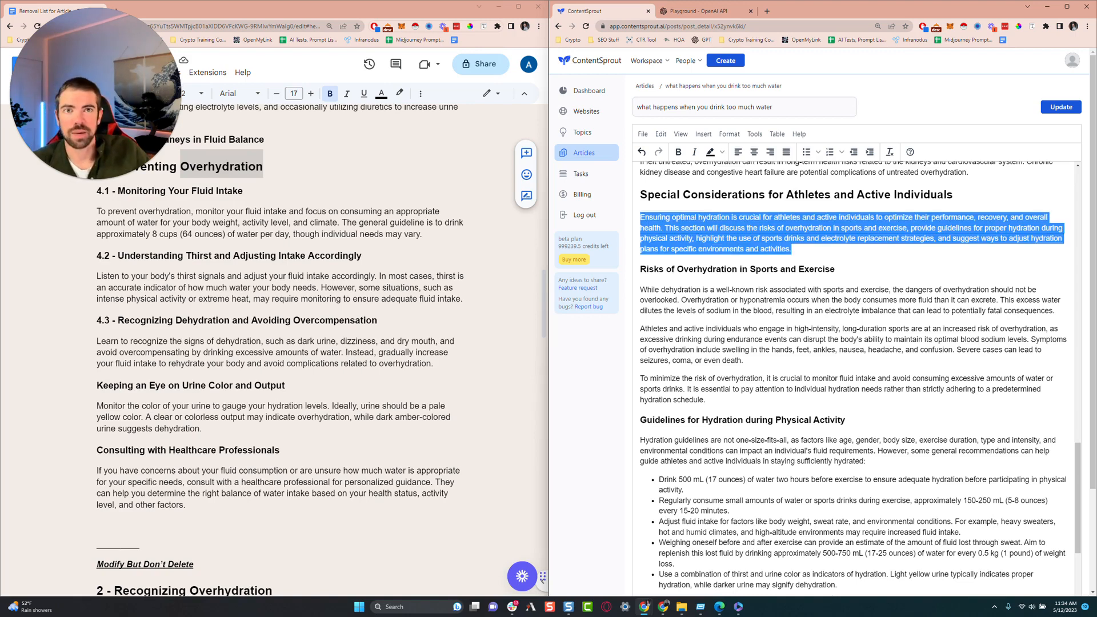
pyautogui.doubleClick(710, 239)
pyautogui.click(710, 238)
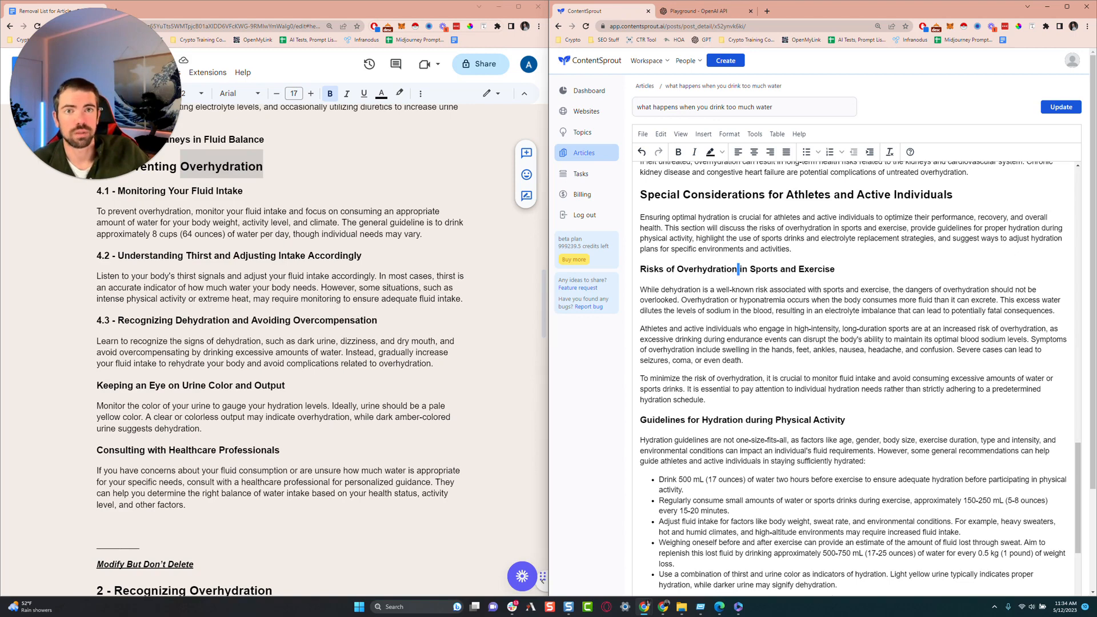
pyautogui.doubleClick(735, 300)
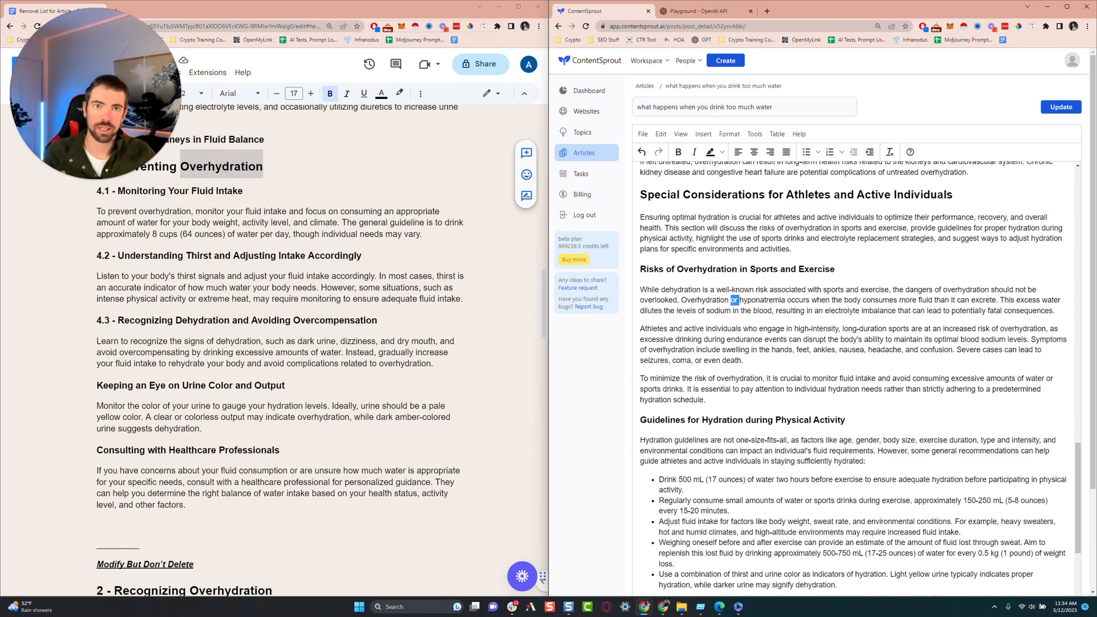
pyautogui.scroll(2, 854, 377)
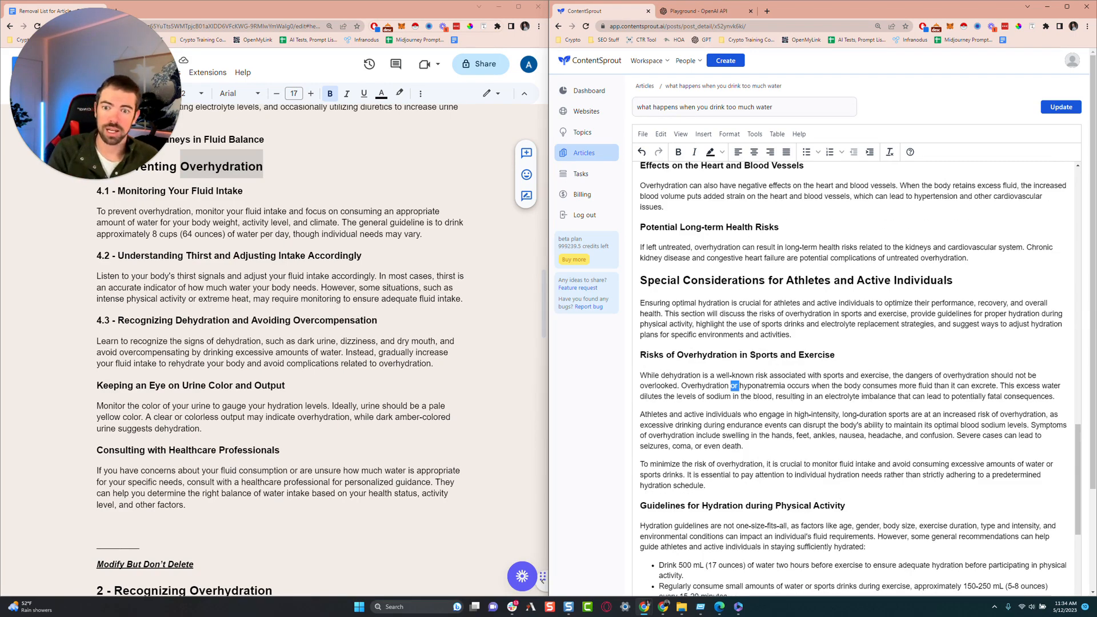
pyautogui.click(142, 255)
pyautogui.moveTo(98, 190); pyautogui.dragTo(190, 509)
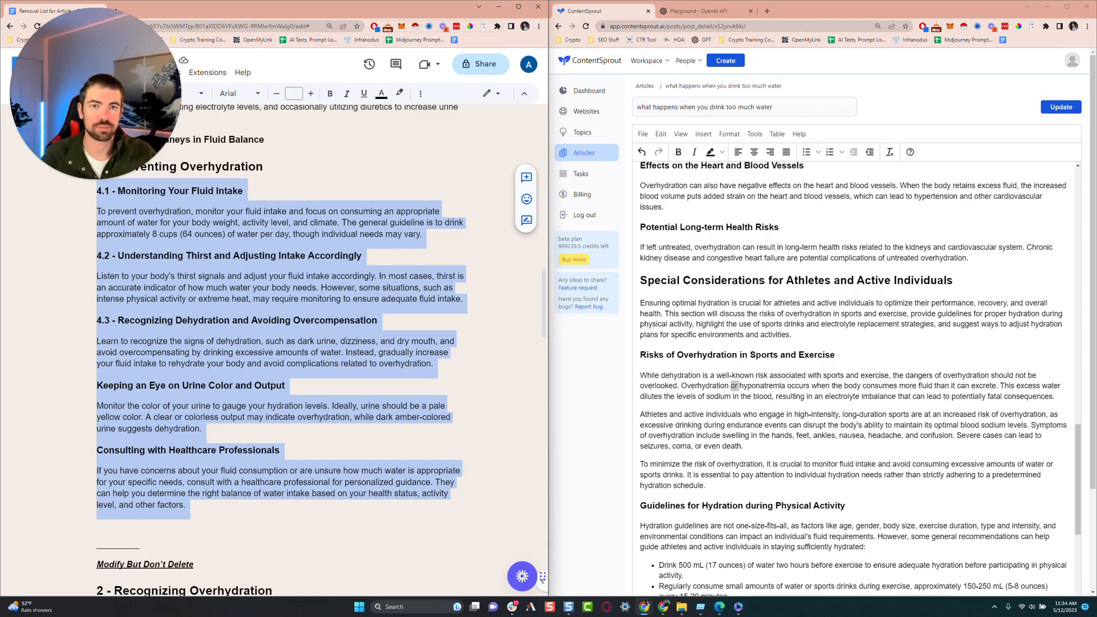
# Review the "Special Considerations for Athletes and Active Individuals" section, including its hydration guidelines, sports drinks and hydration plan subsections.
pyautogui.click(932, 386)
pyautogui.scroll(3, 933, 386)
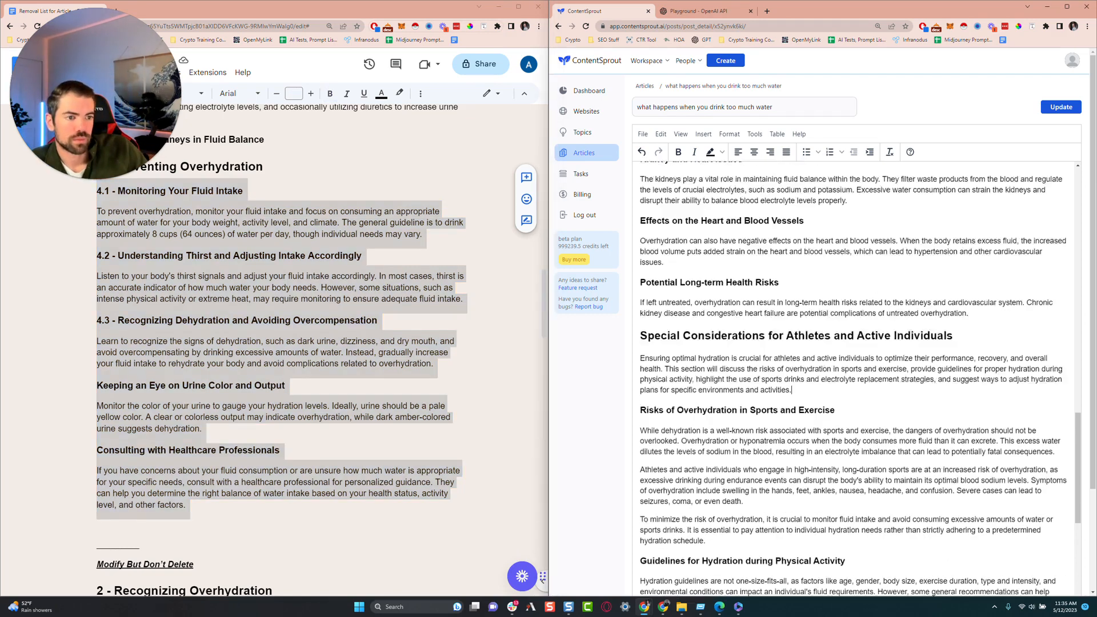
pyautogui.scroll(-3, 726, 281)
pyautogui.doubleClick(726, 280)
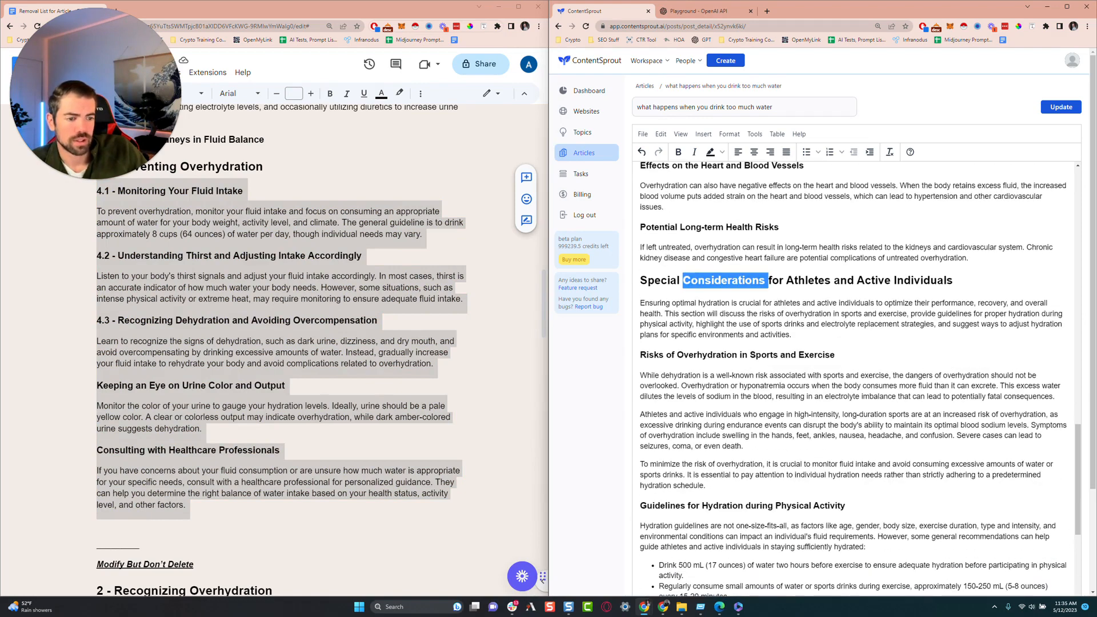
pyautogui.scroll(-3, 726, 280)
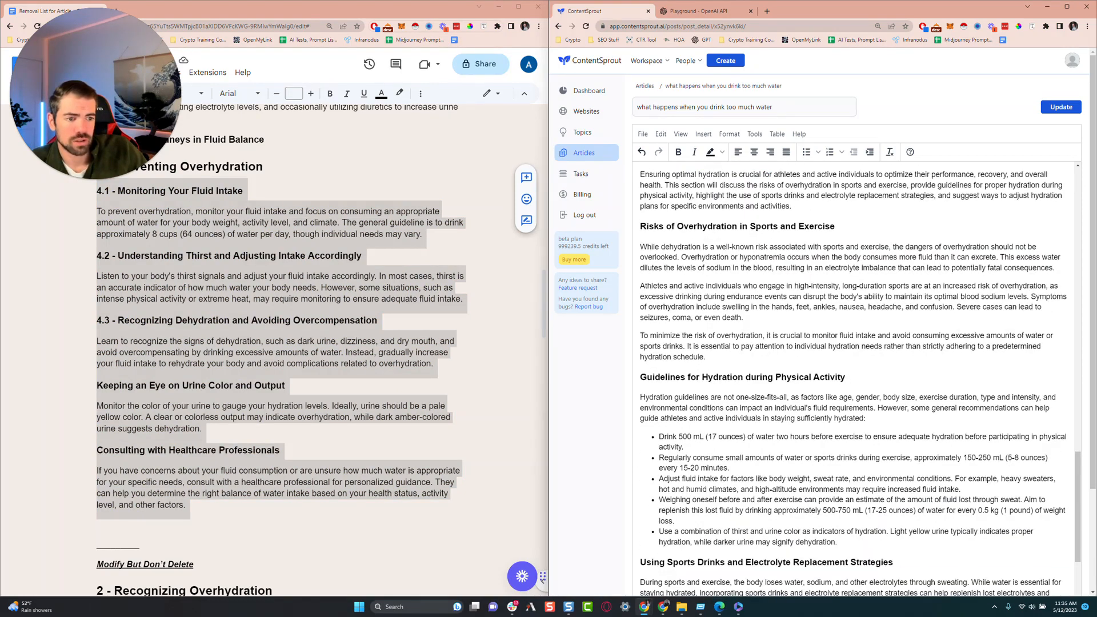
pyautogui.scroll(-3, 279, 348)
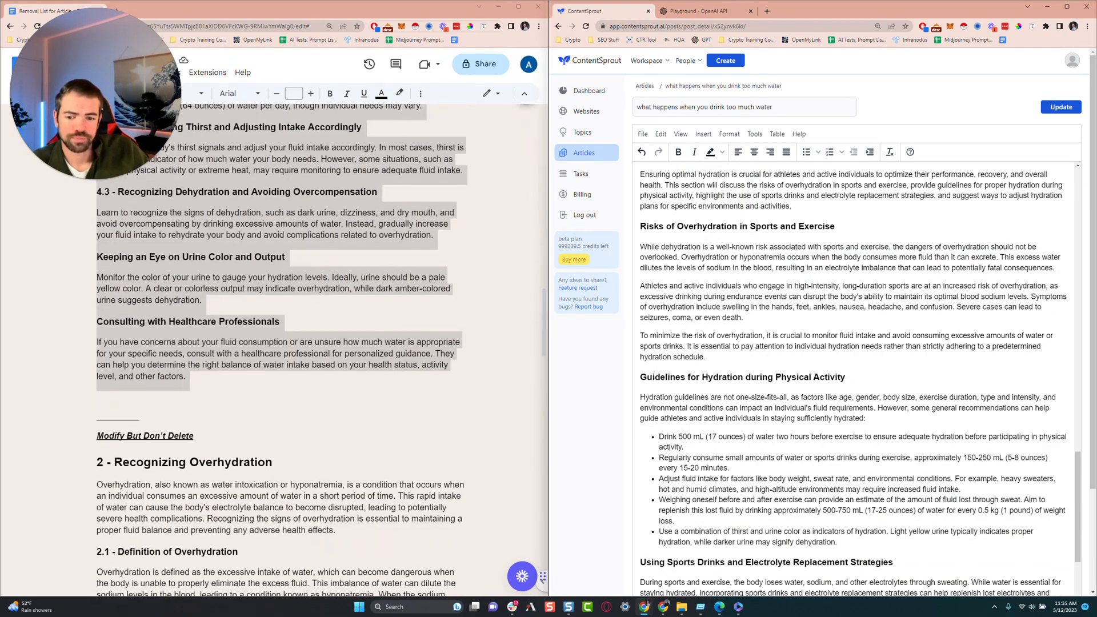
pyautogui.scroll(-3, 860, 379)
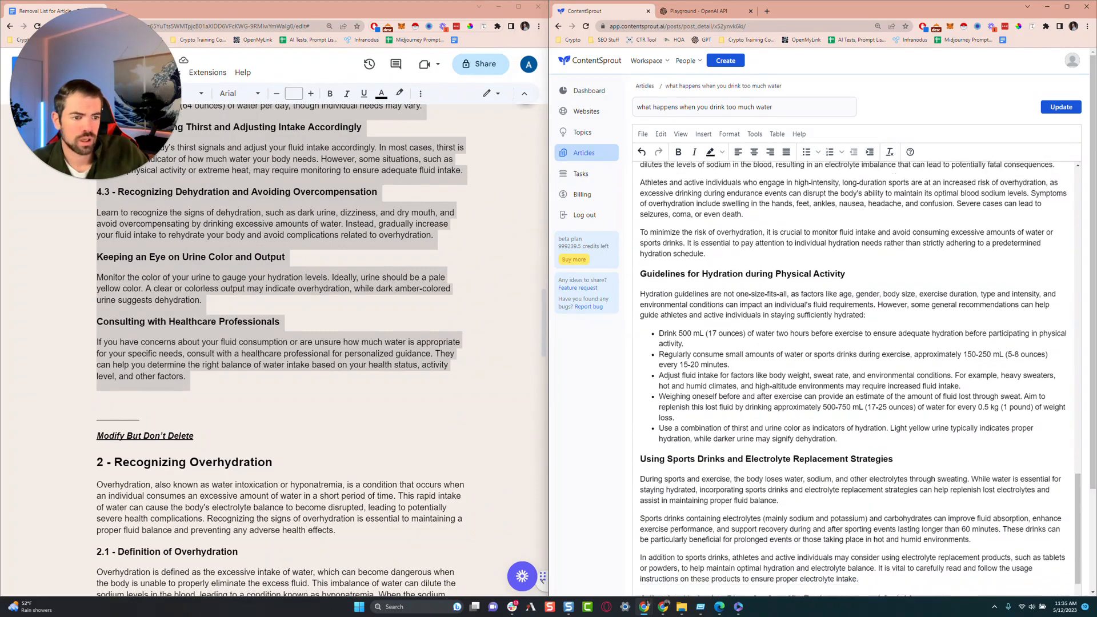
pyautogui.scroll(-4, 861, 379)
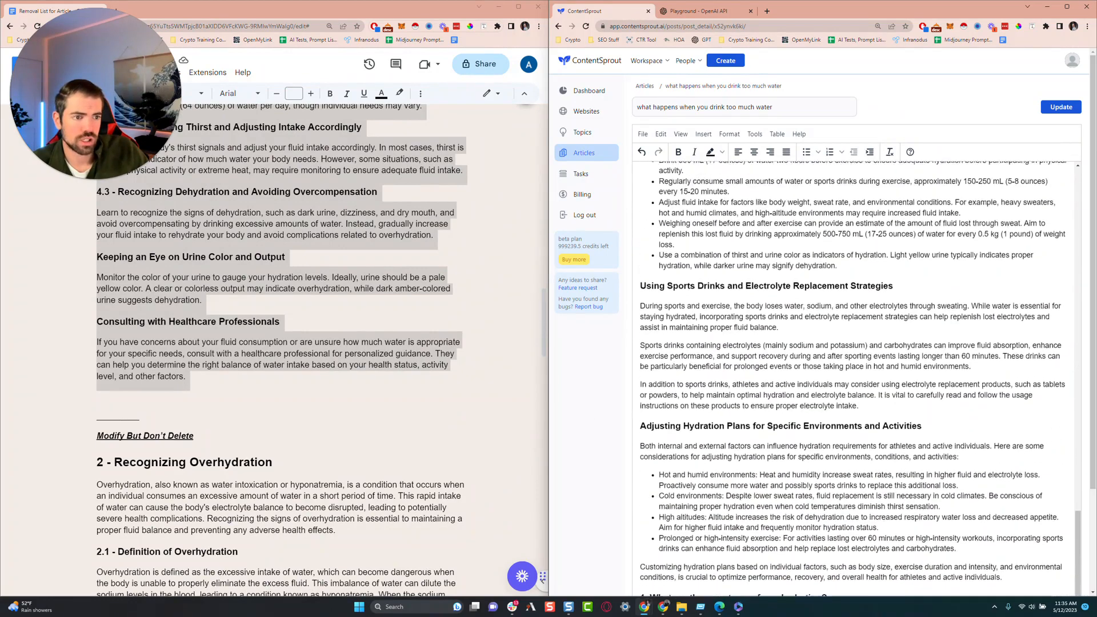
pyautogui.scroll(3, 860, 379)
pyautogui.scroll(-1, 860, 378)
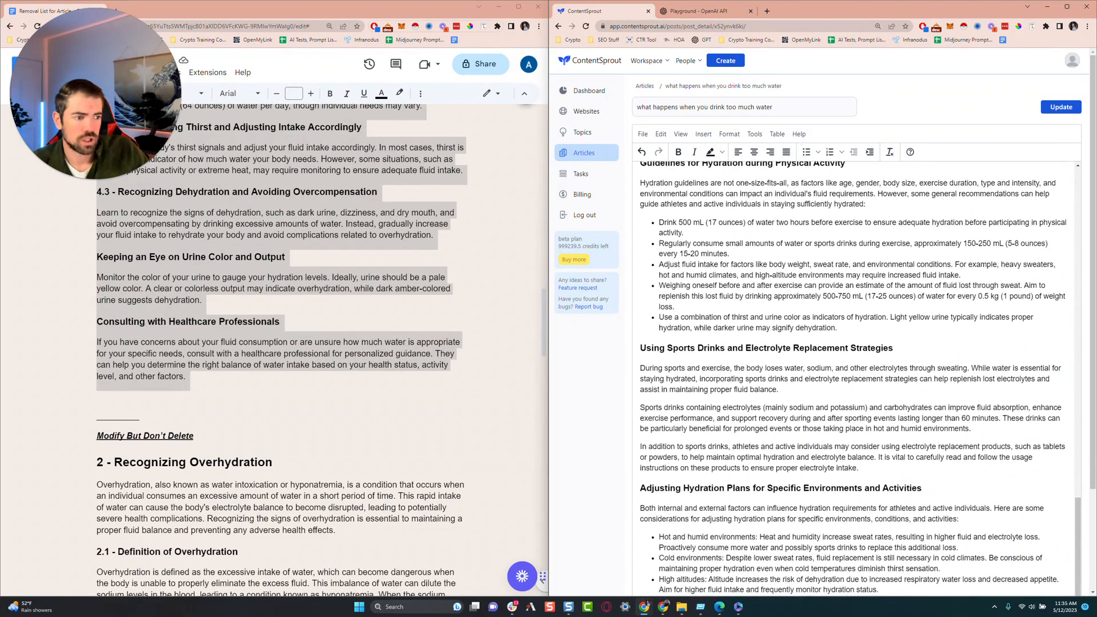
pyautogui.doubleClick(871, 296)
pyautogui.click(821, 296)
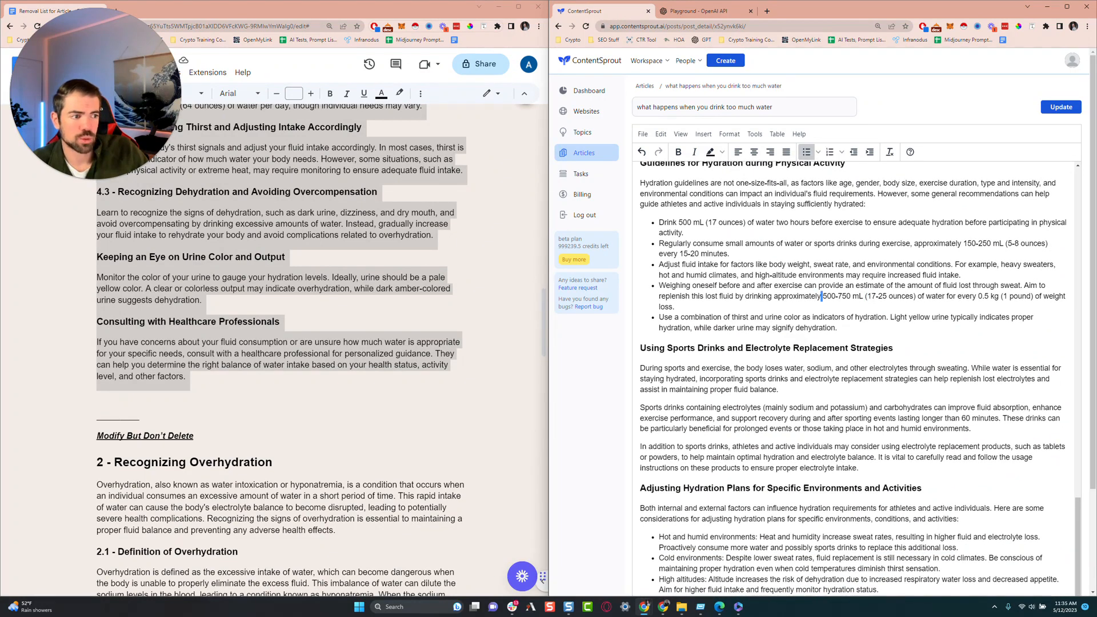
pyautogui.scroll(-3, 821, 295)
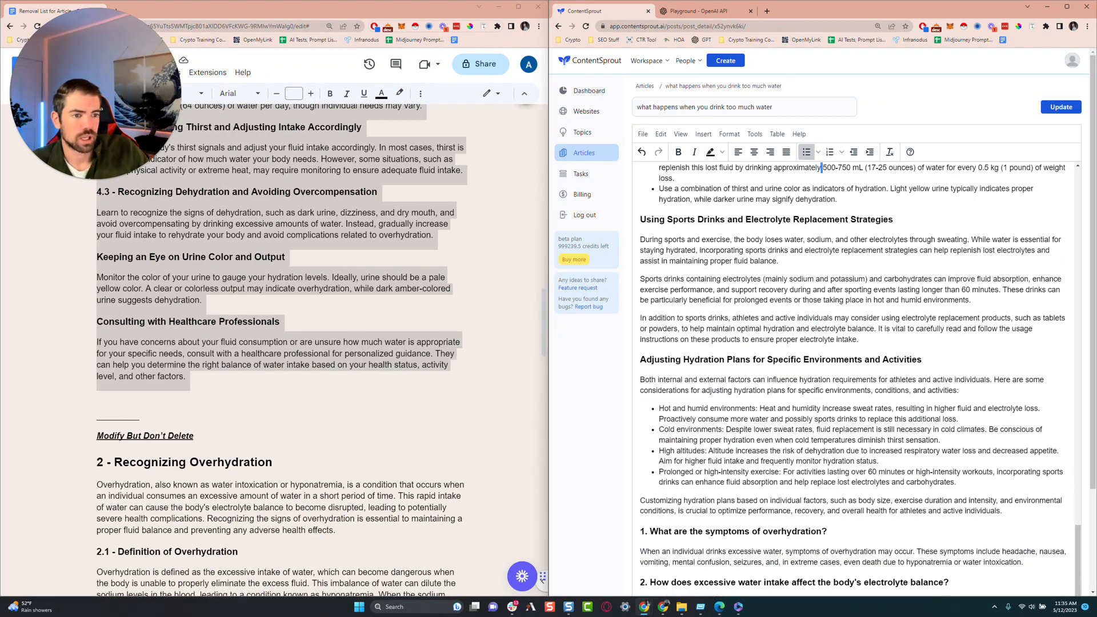
# Review the sports drinks and "Adjusting Hydration Plans for Specific Environments and Activities" subsections, plus the numbered questions that end the article.
pyautogui.click(705, 261)
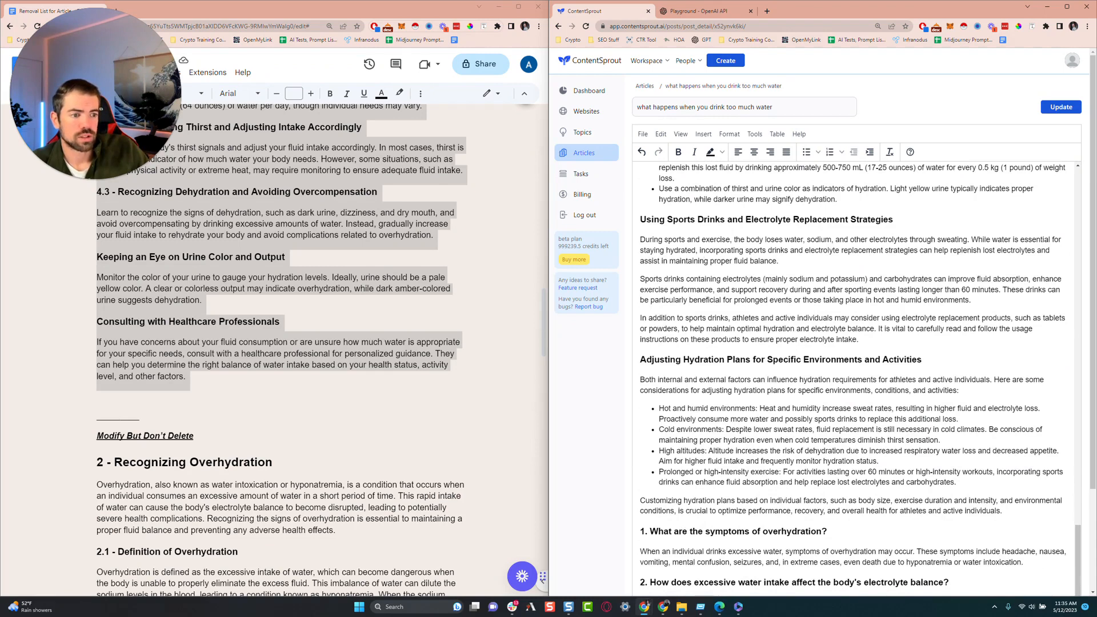
pyautogui.scroll(-3, 705, 290)
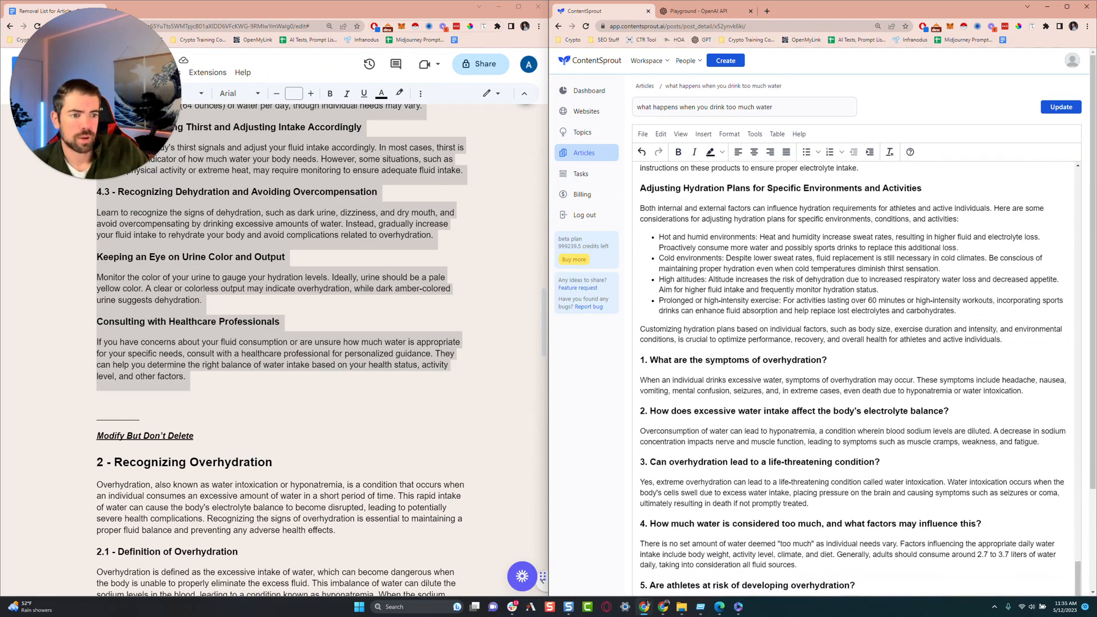
pyautogui.click(752, 236)
pyautogui.doubleClick(695, 289)
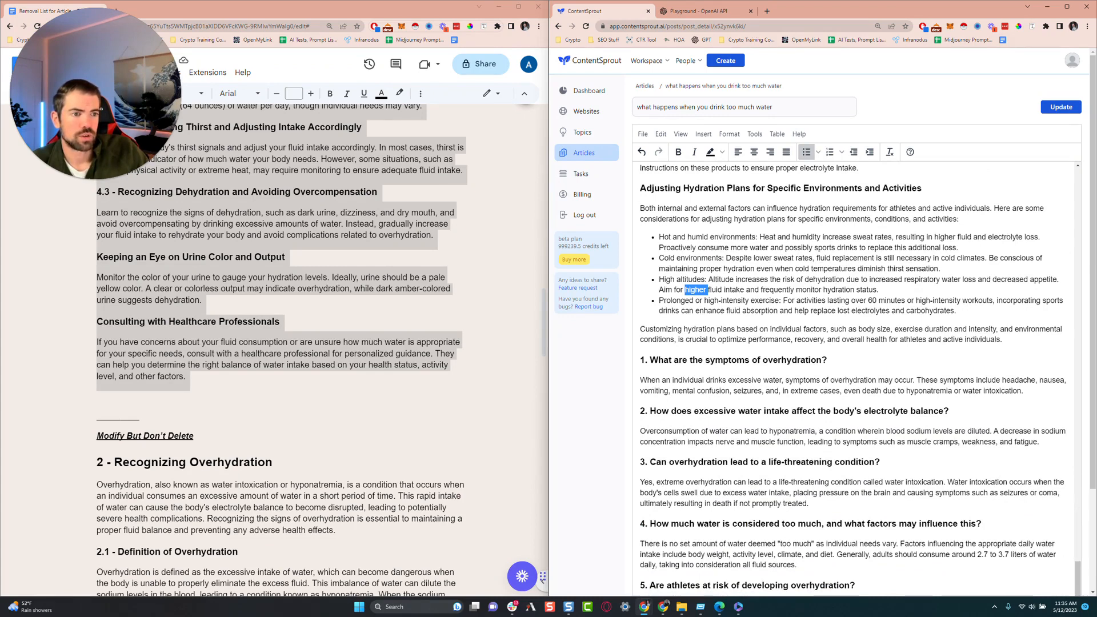
pyautogui.scroll(-3, 857, 343)
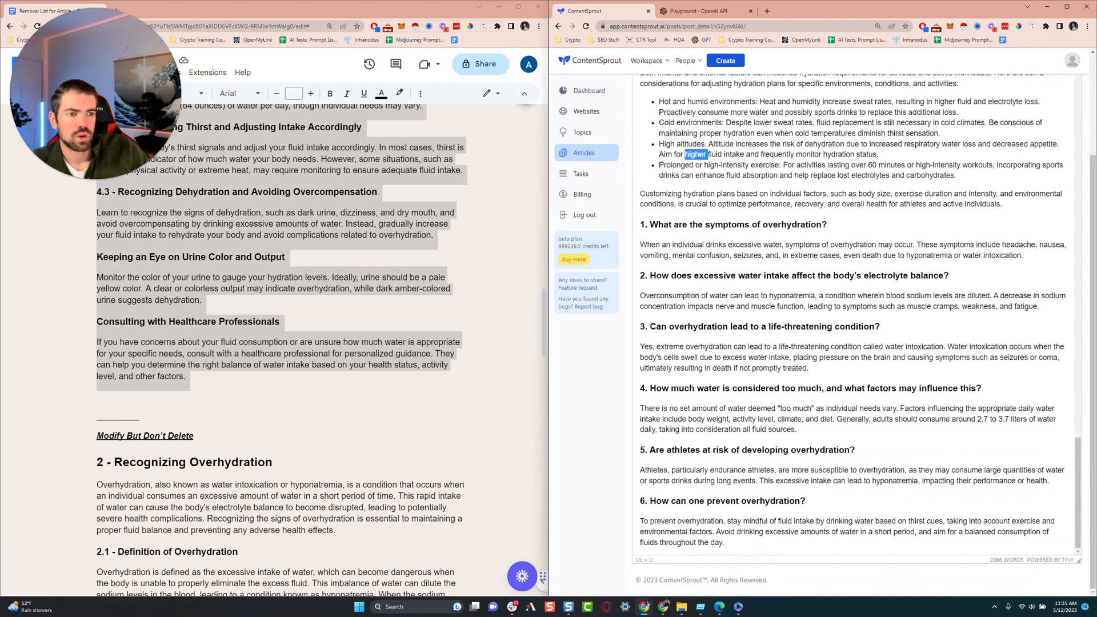
pyautogui.scroll(3, 856, 314)
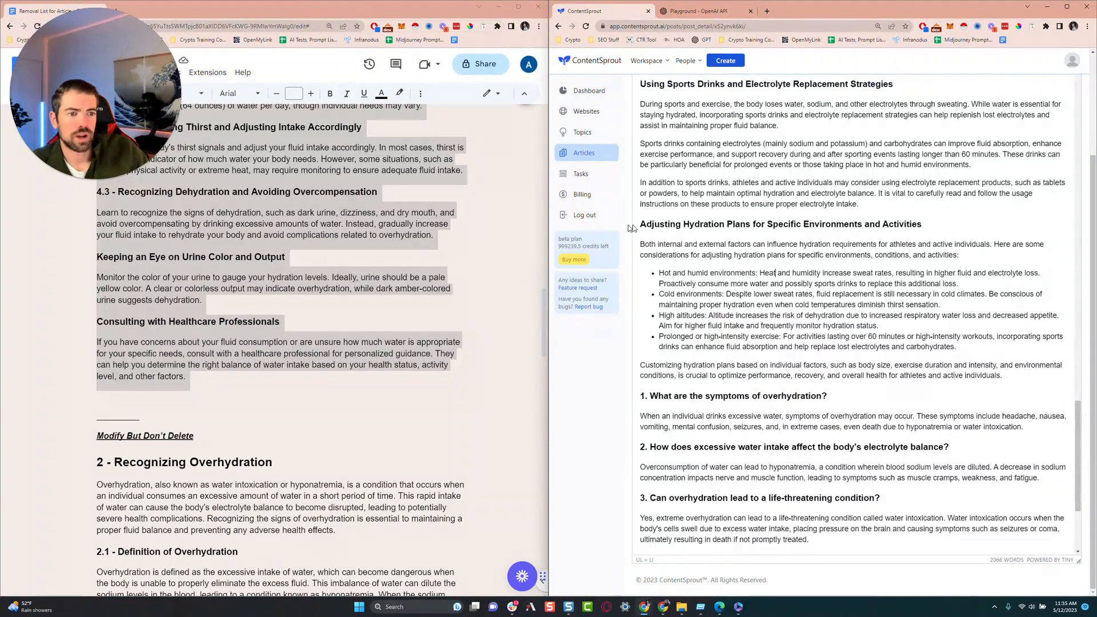
pyautogui.scroll(5, 775, 272)
pyautogui.scroll(-5, 775, 272)
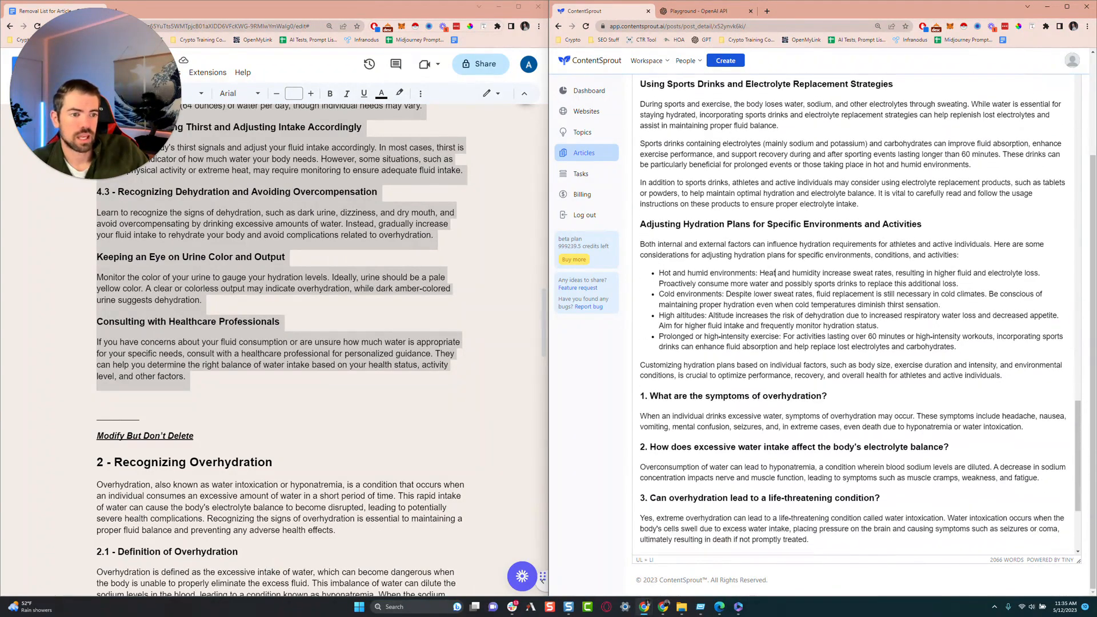
pyautogui.click(646, 224)
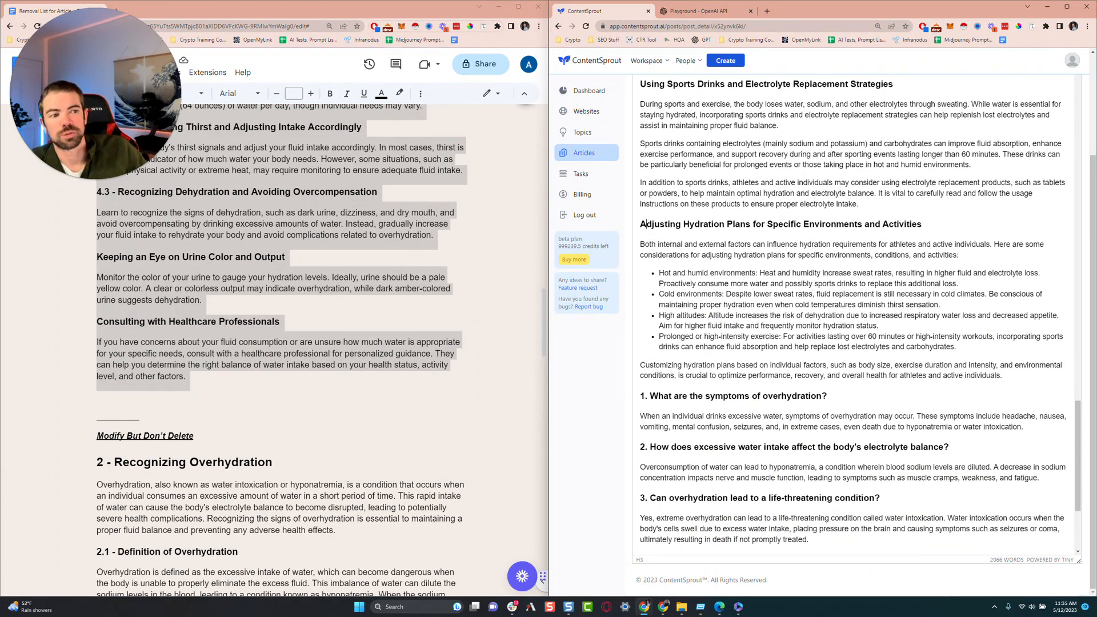
pyautogui.tripleClick(834, 224)
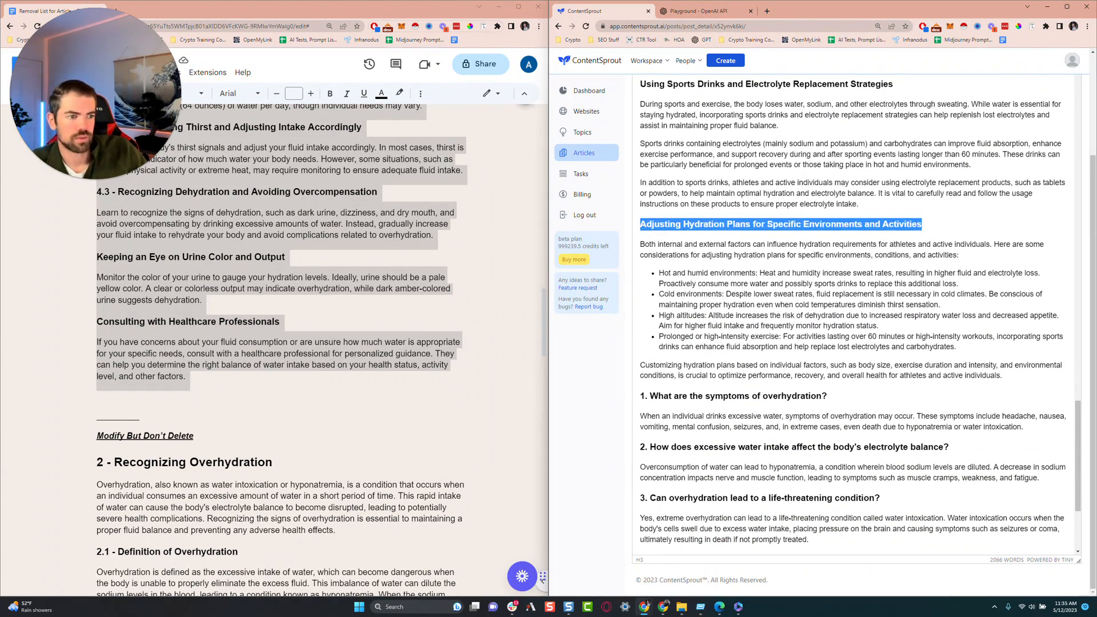
pyautogui.click(846, 294)
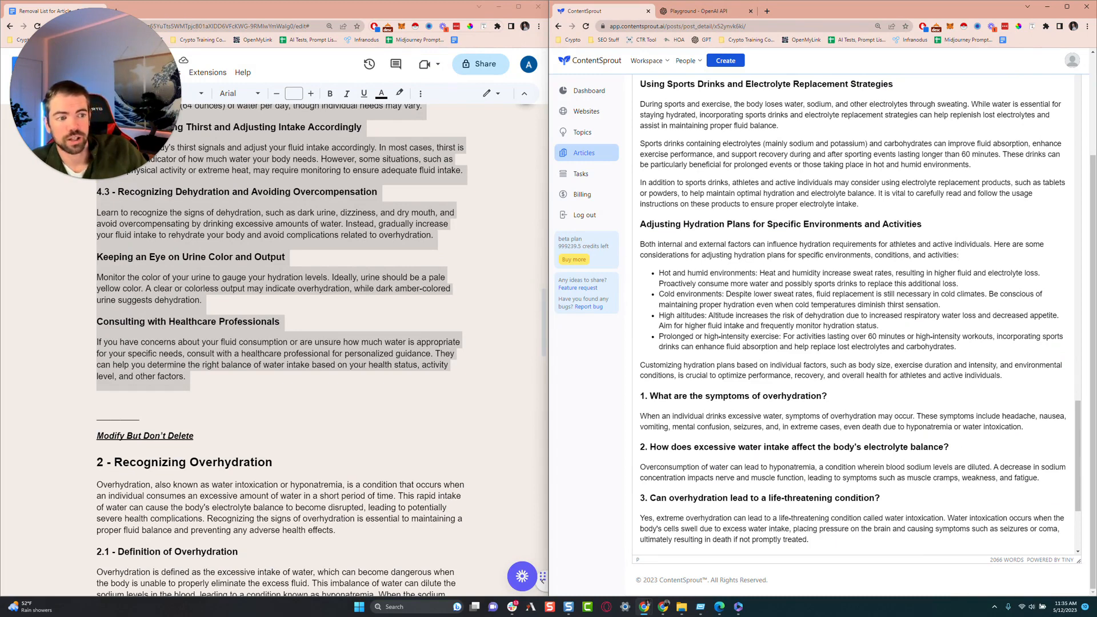
pyautogui.scroll(-3, 852, 314)
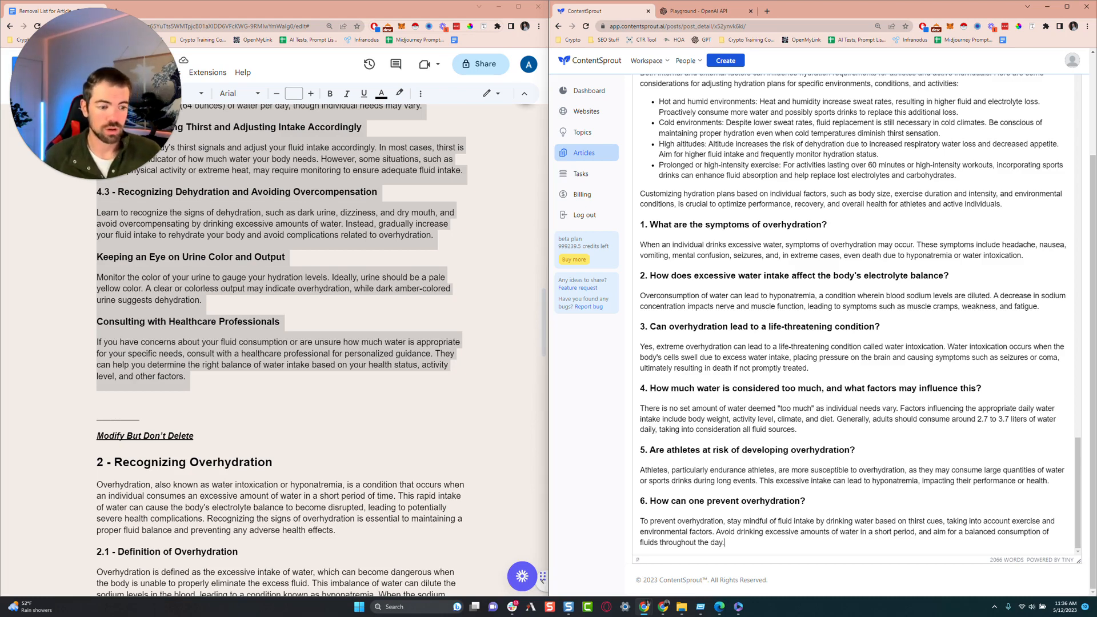
pyautogui.moveTo(725, 542); pyautogui.dragTo(640, 224)
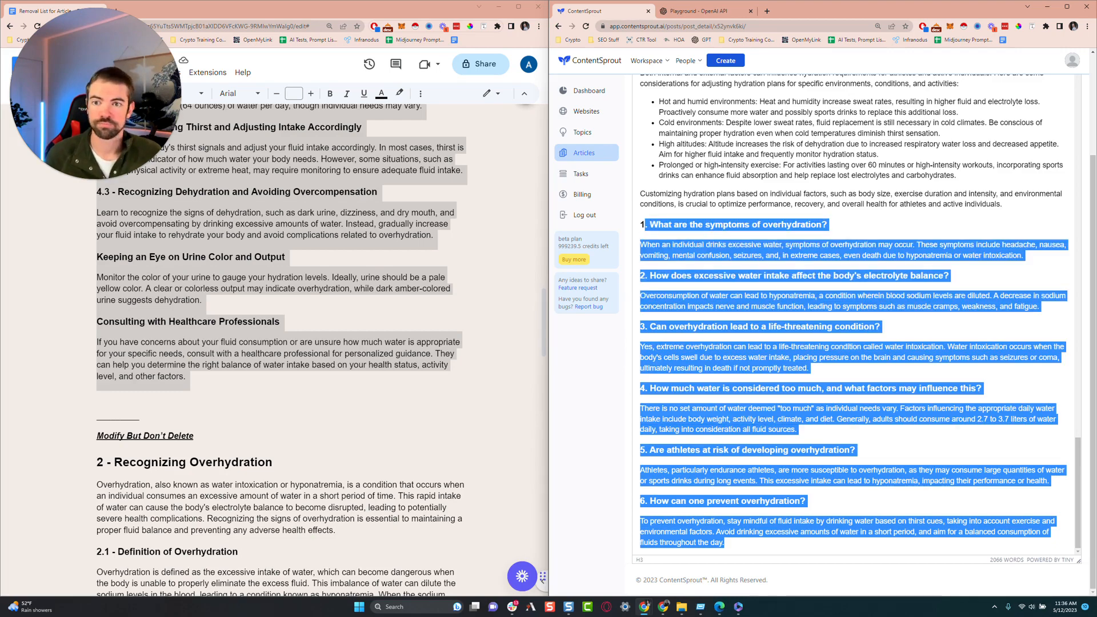
# Compare the removal list's "Modify But Don't Delete" and "Re-Organize But Don't DELETE" entries with the article's "Recognizing Overhydration" section.
pyautogui.doubleClick(286, 420)
pyautogui.scroll(-5, 286, 420)
pyautogui.scroll(-8, 286, 420)
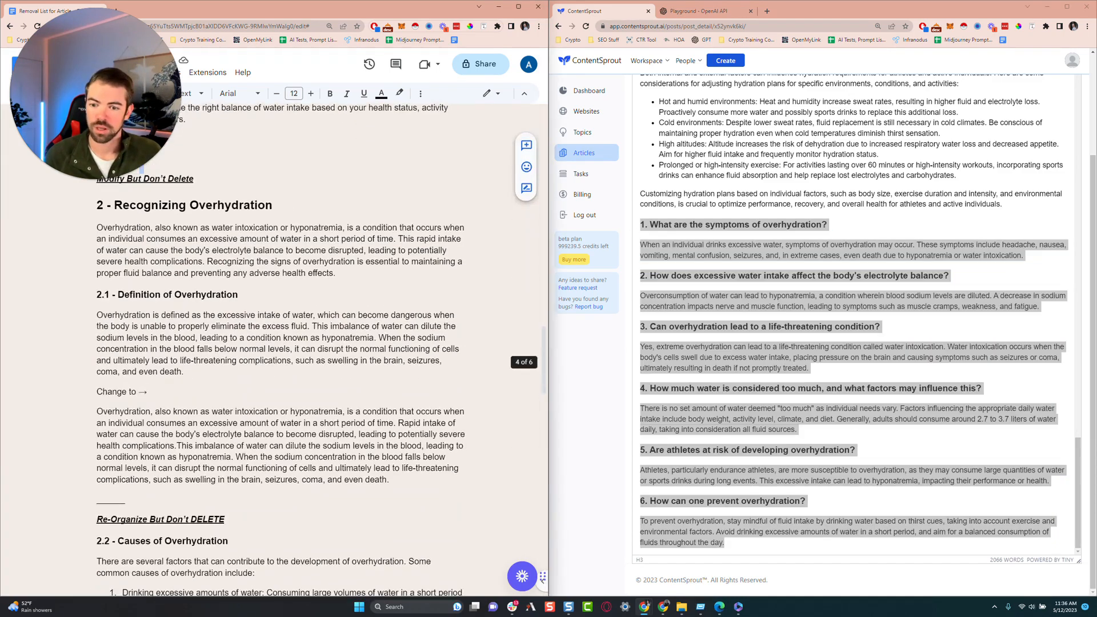
pyautogui.scroll(3, 286, 420)
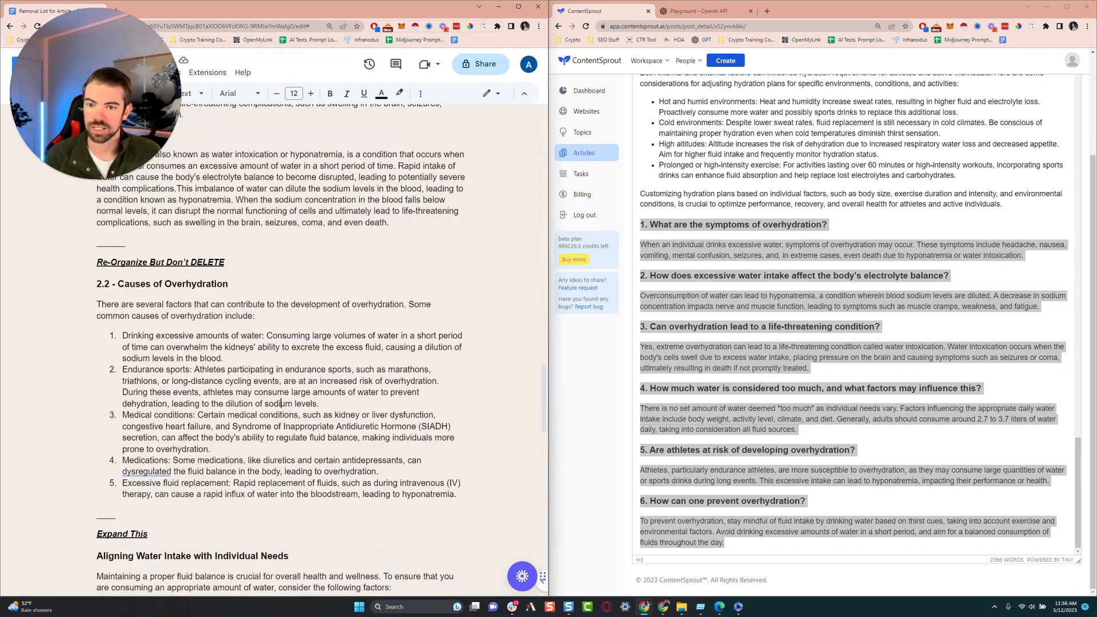
pyautogui.scroll(20, 851, 314)
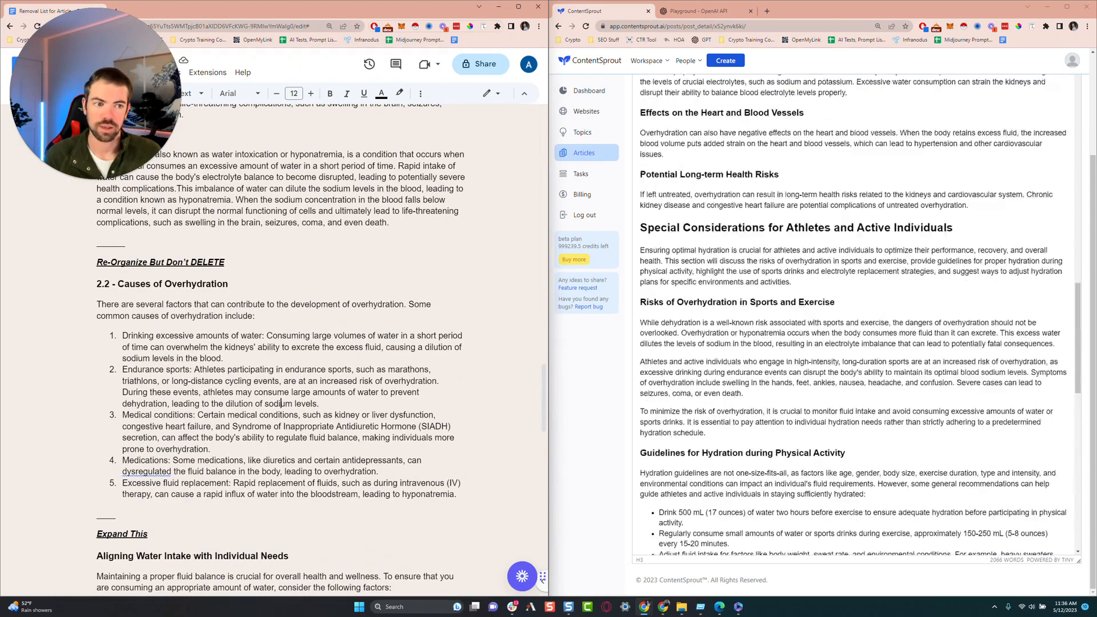
pyautogui.scroll(12, 851, 314)
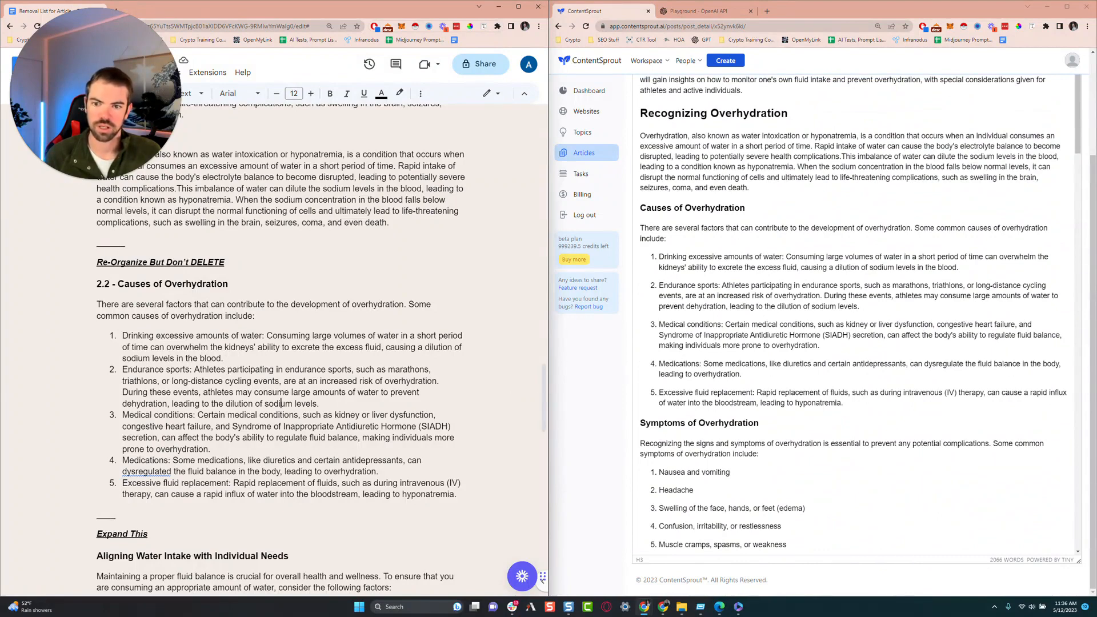
pyautogui.scroll(-3, 280, 403)
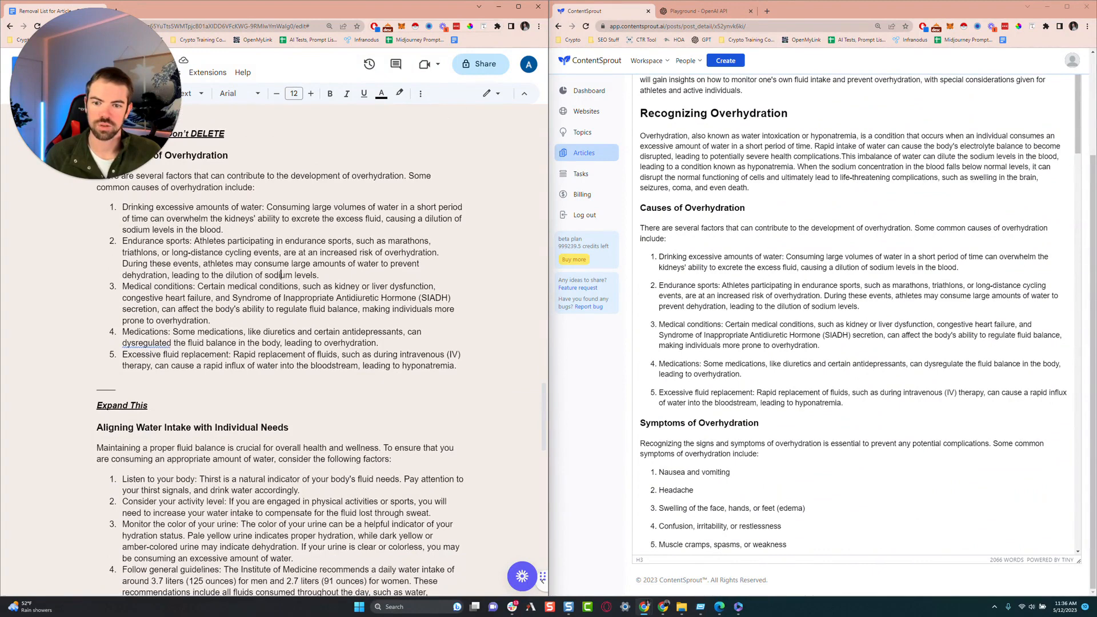
# Read the removal list's "Expand This" entry on aligning water intake with individual needs, including the underlined note about AI advice.
pyautogui.scroll(-3, 281, 275)
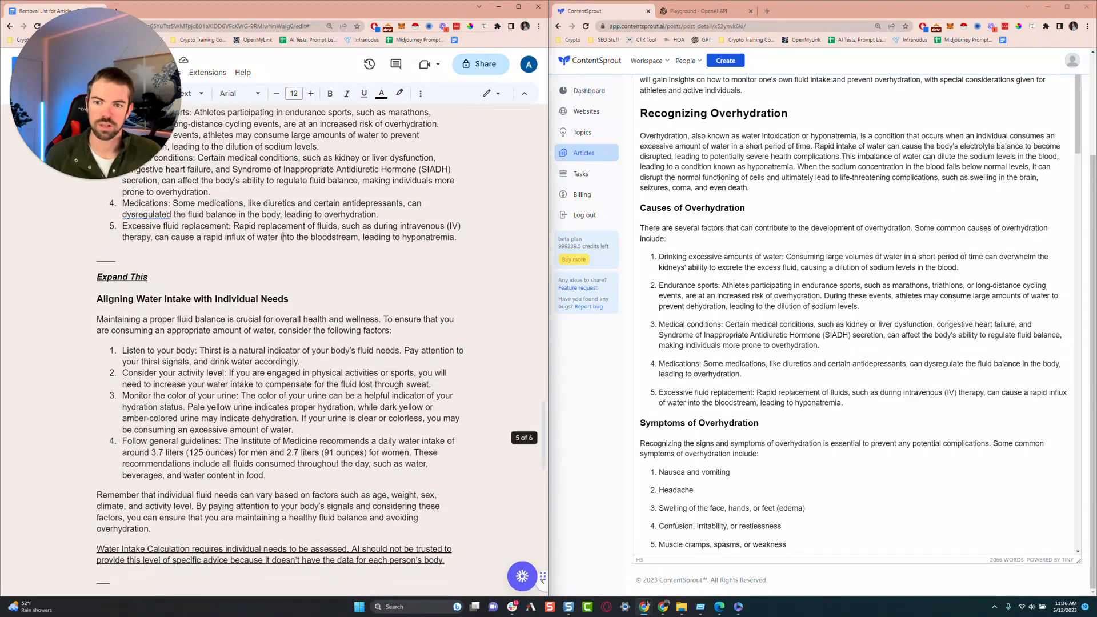
pyautogui.click(163, 299)
pyautogui.click(165, 384)
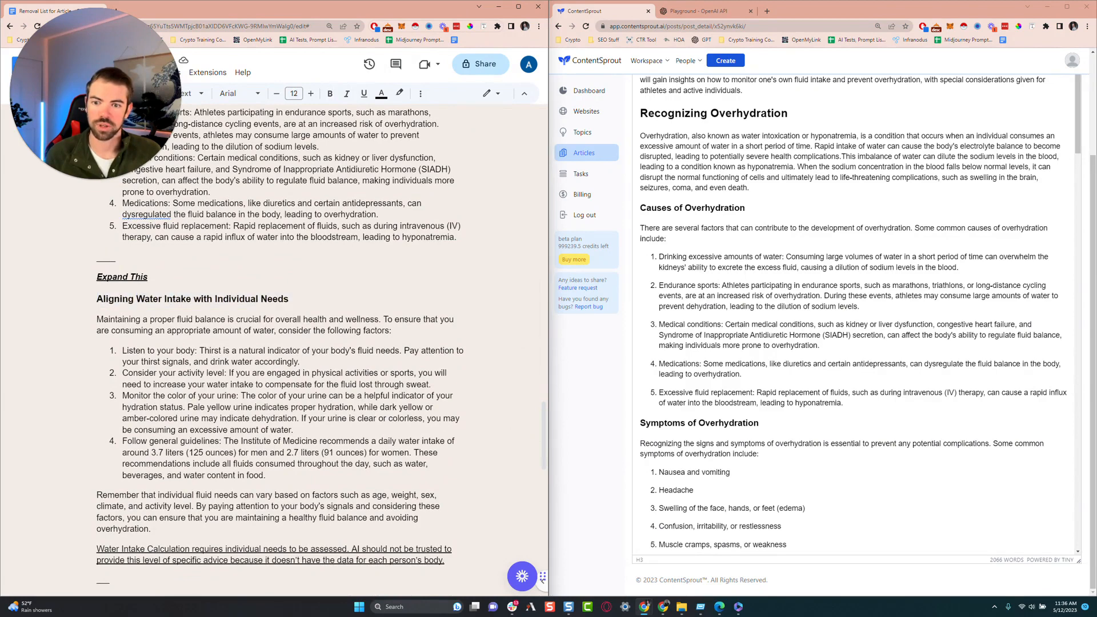
pyautogui.scroll(-2, 177, 350)
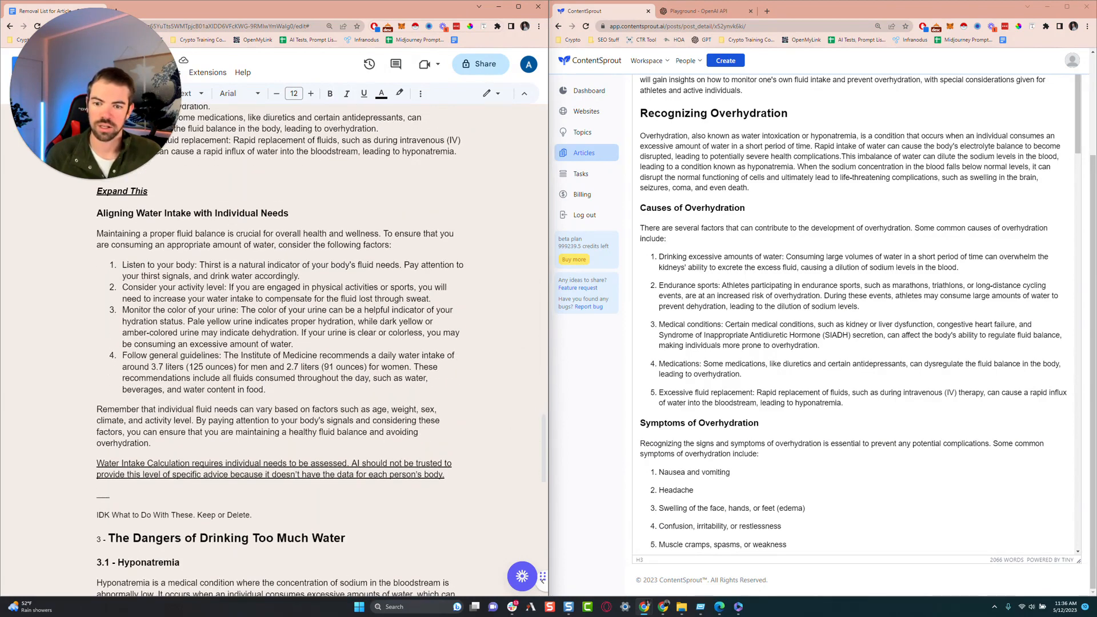
pyautogui.scroll(-1, 280, 349)
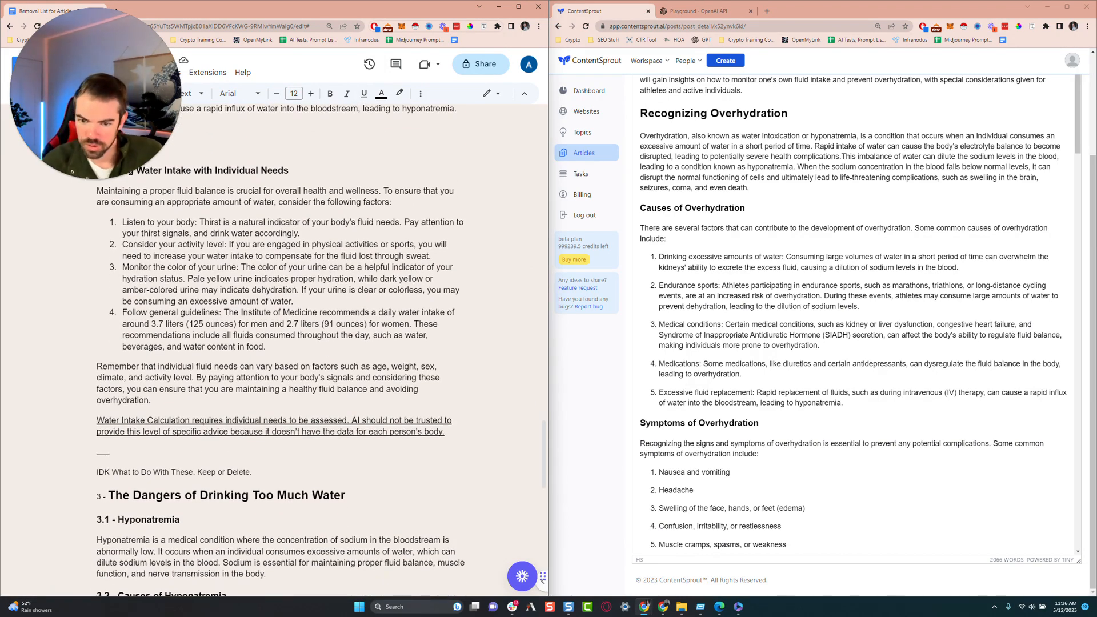
pyautogui.scroll(-1, 178, 222)
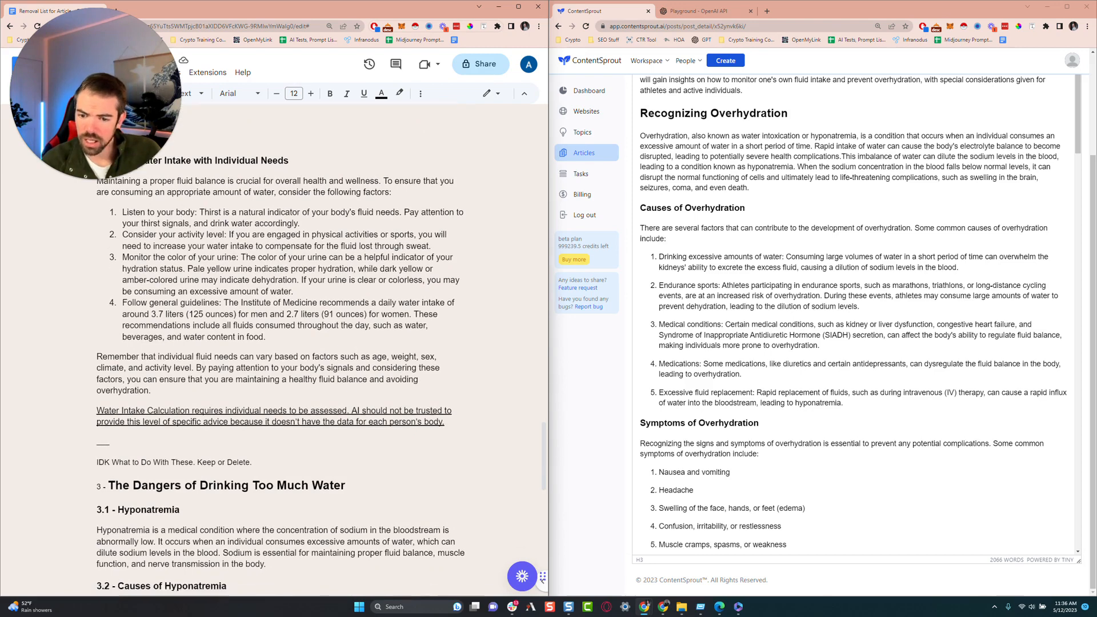
pyautogui.scroll(1, 178, 222)
# Examine the keep-or-delete entry "The Dangers of Drinking Too Much Water" in the removal list, including its hyponatremia causes, symptoms and treatment subsections.
pyautogui.tripleClick(136, 472)
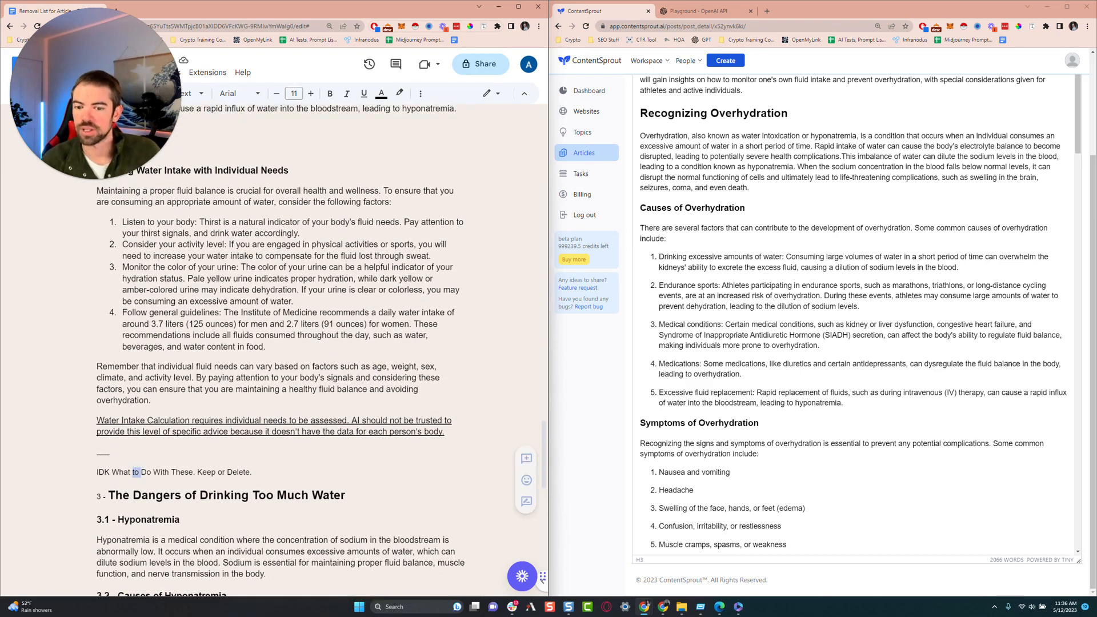
pyautogui.click(136, 483)
pyautogui.scroll(-3, 136, 483)
pyautogui.click(182, 391)
pyautogui.scroll(-2, 182, 392)
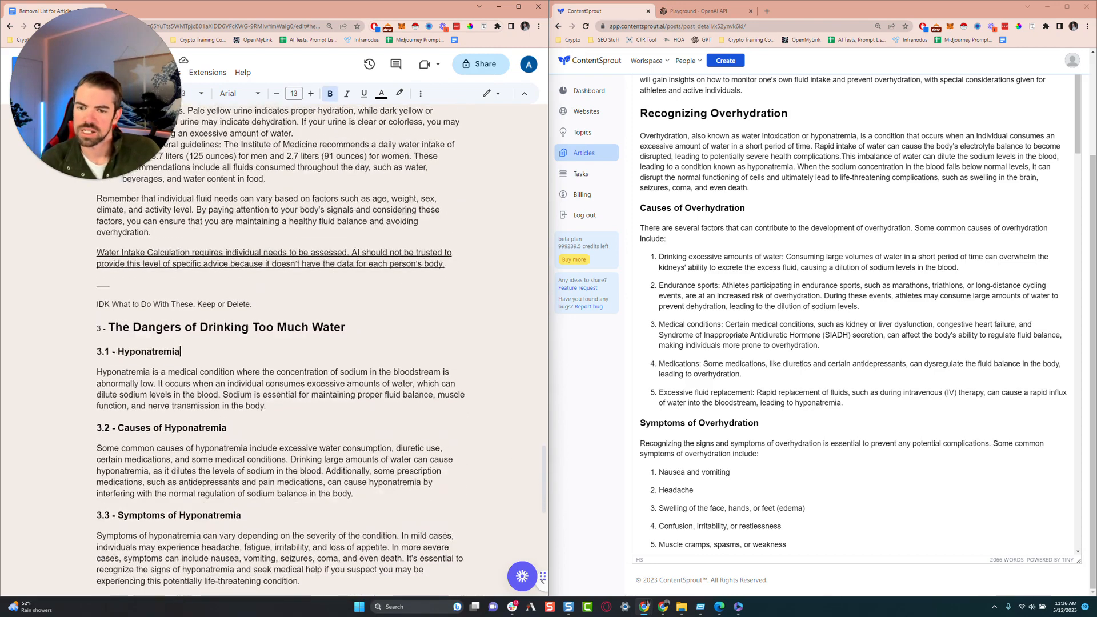
pyautogui.doubleClick(178, 382)
pyautogui.scroll(-2, 178, 382)
pyautogui.scroll(-3, 280, 360)
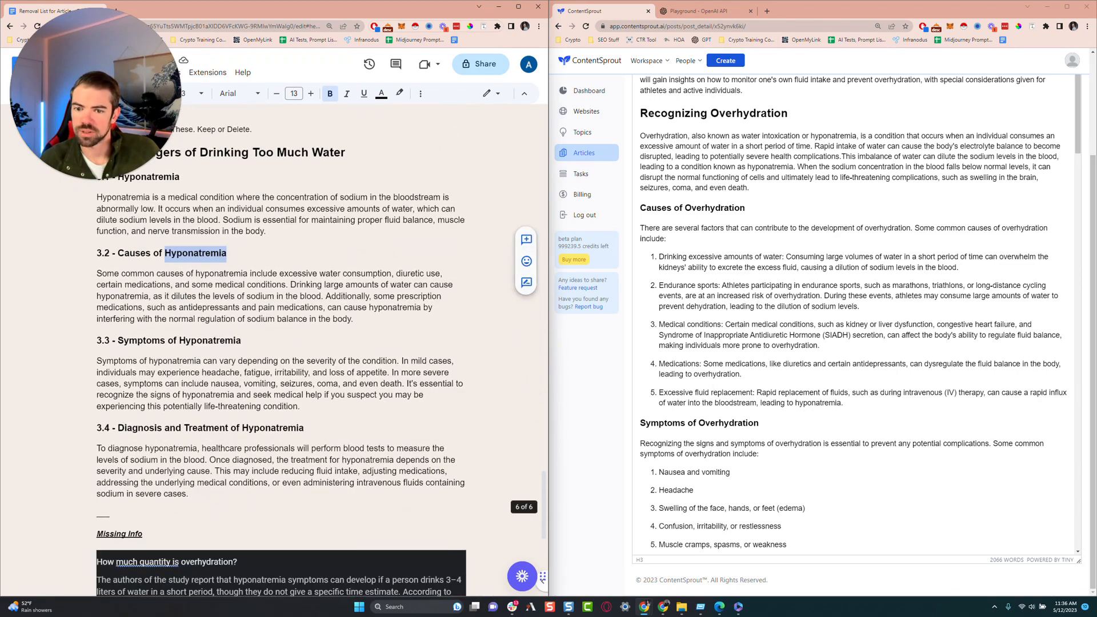
pyautogui.scroll(2, 280, 360)
pyautogui.scroll(-3, 279, 360)
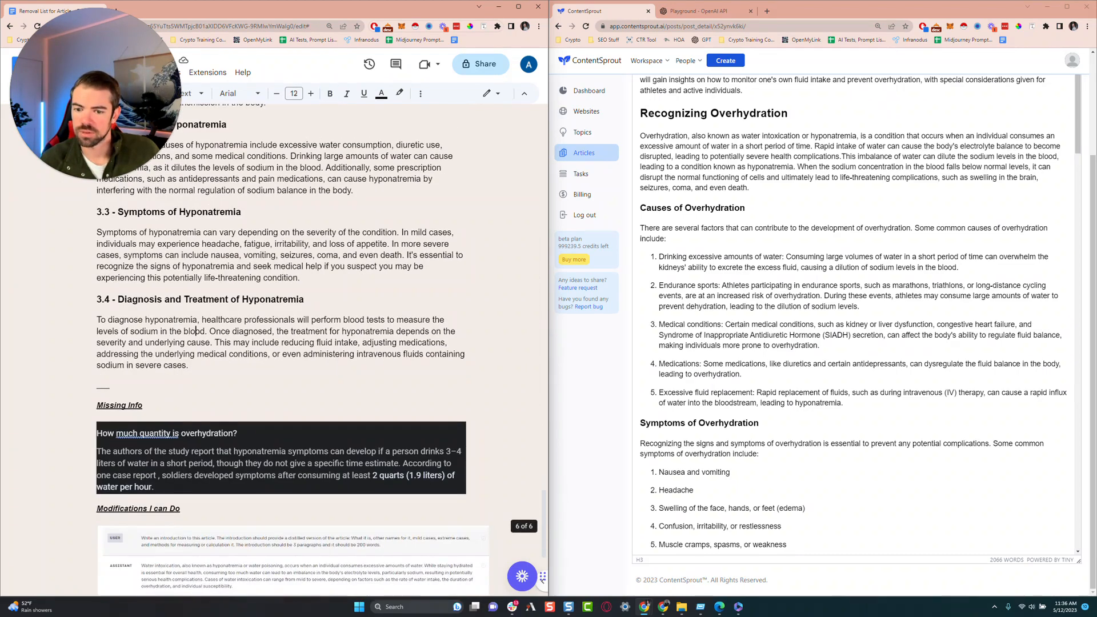
# Read the removal list's "Missing Info" entry on overhydration quantity and the "Modifications I can Do" entry, checking the article's introduction alongside.
pyautogui.scroll(-3, 280, 342)
pyautogui.scroll(2, 280, 342)
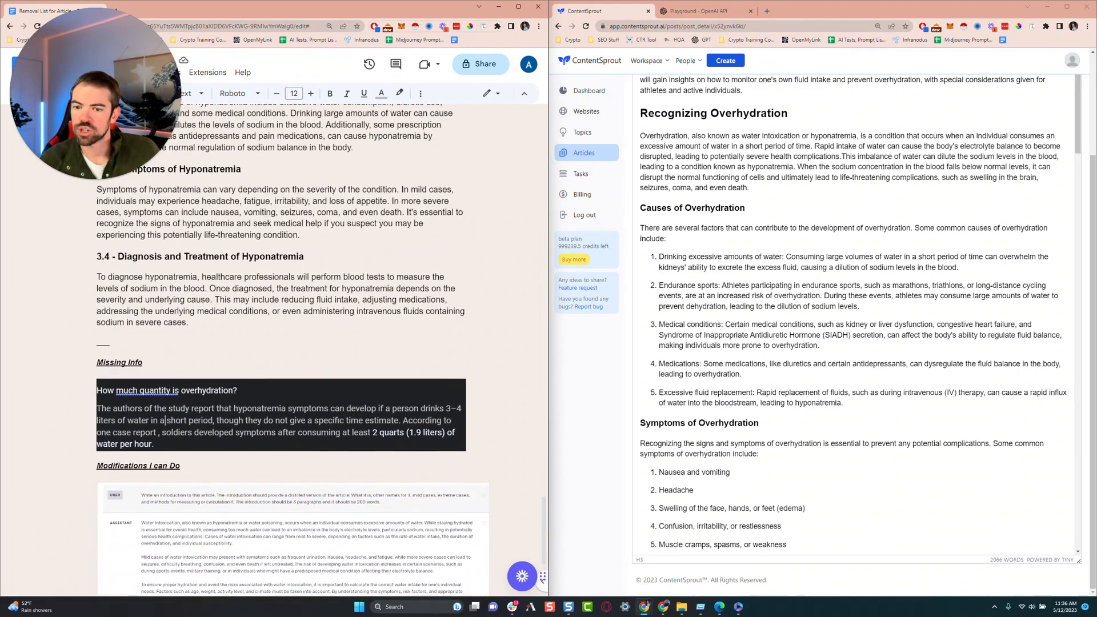
pyautogui.click(126, 362)
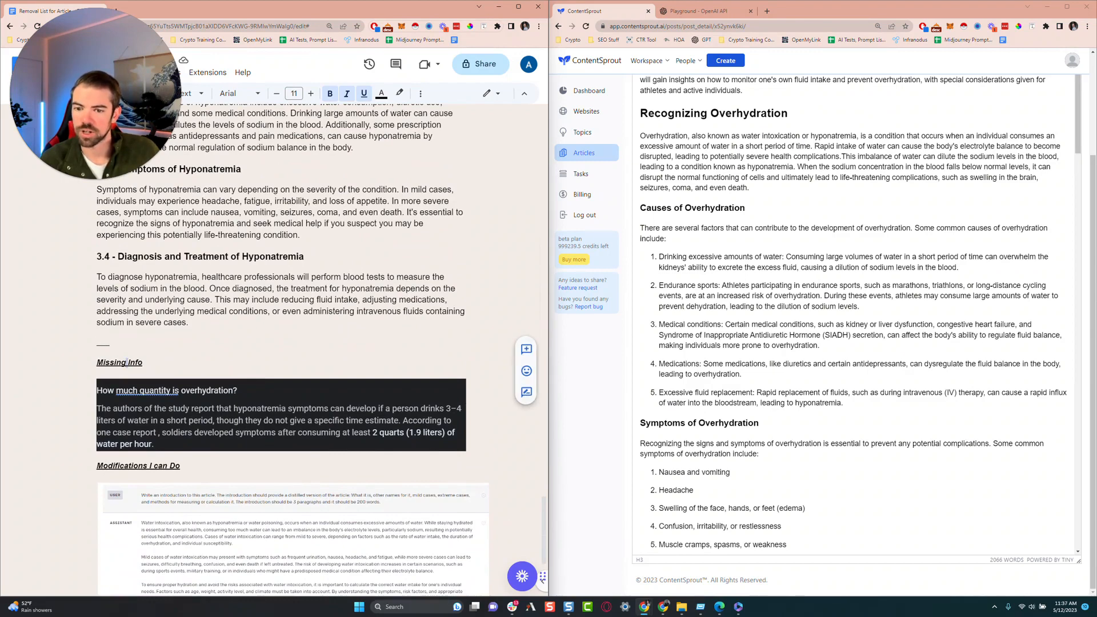
pyautogui.click(189, 420)
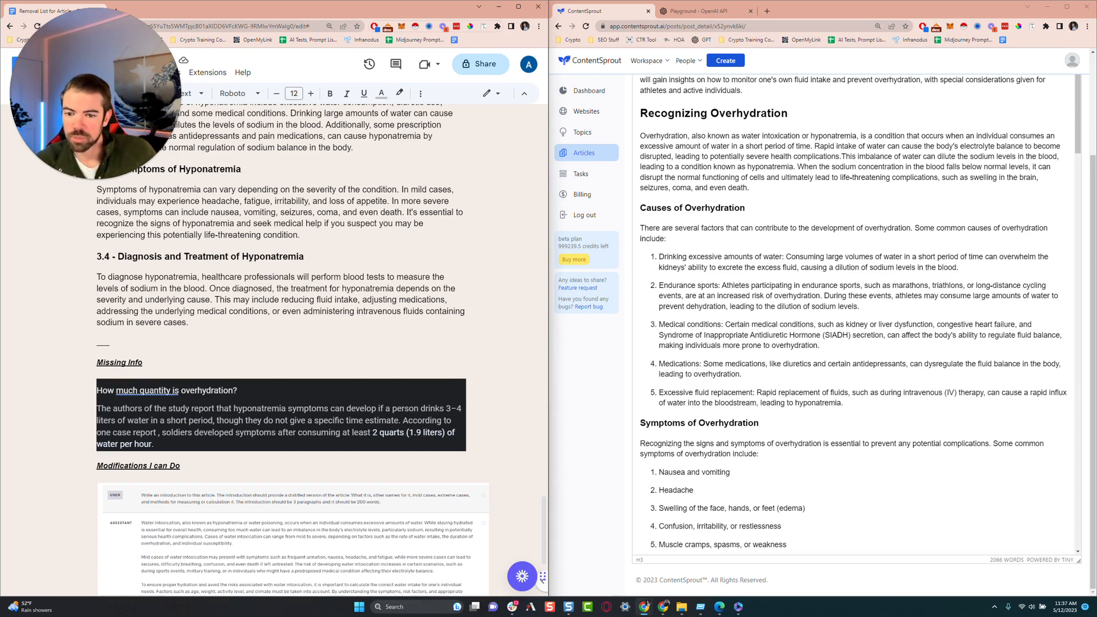
pyautogui.click(110, 342)
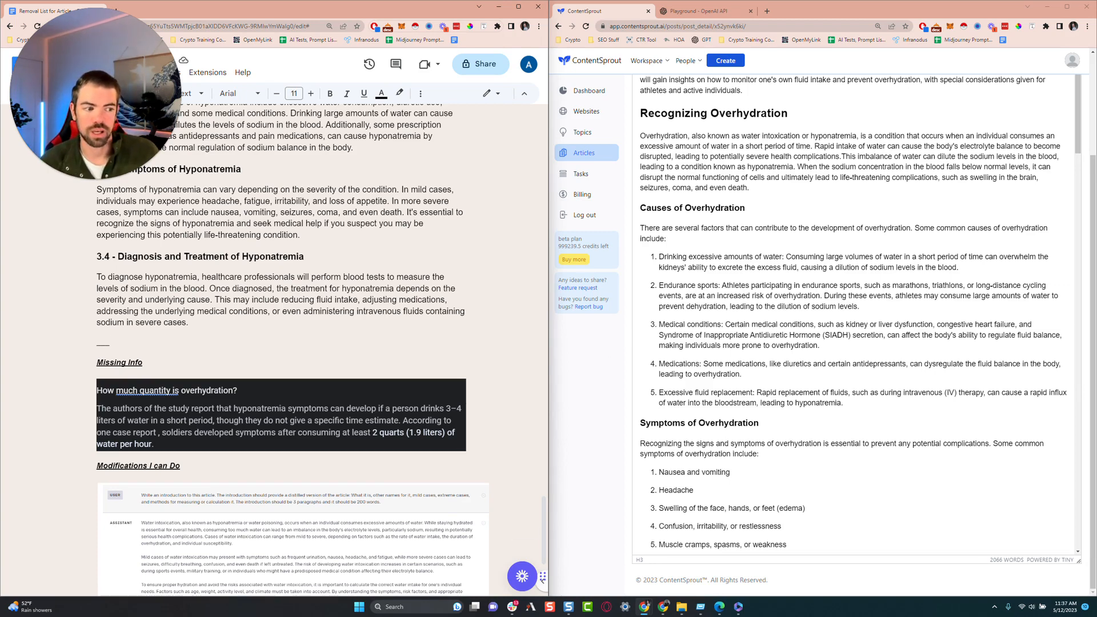
pyautogui.scroll(3, 857, 332)
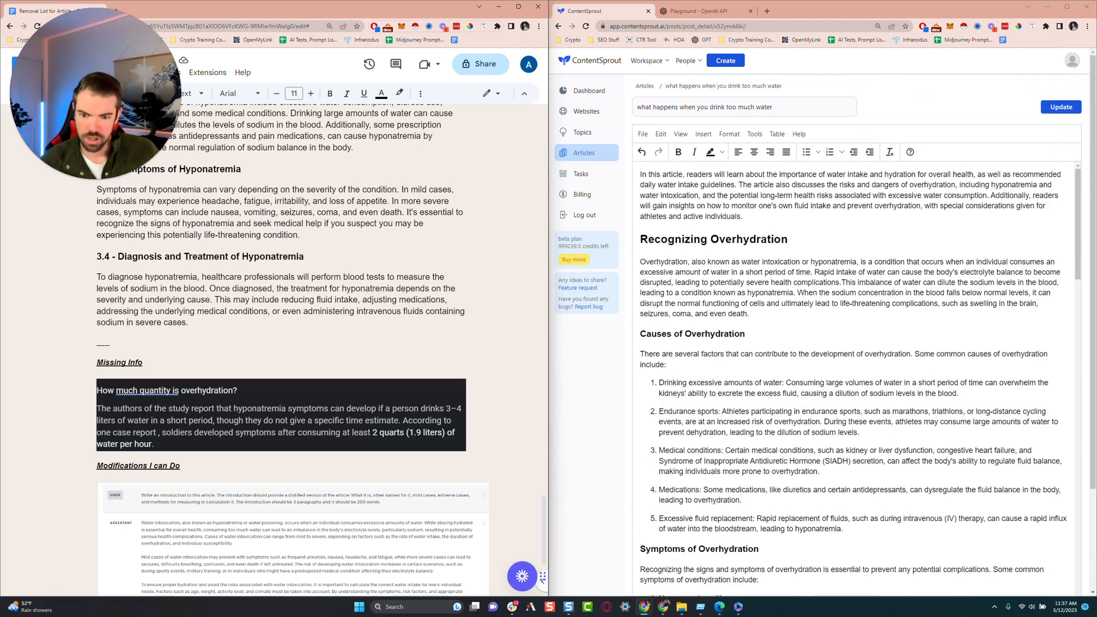
pyautogui.scroll(-2, 354, 377)
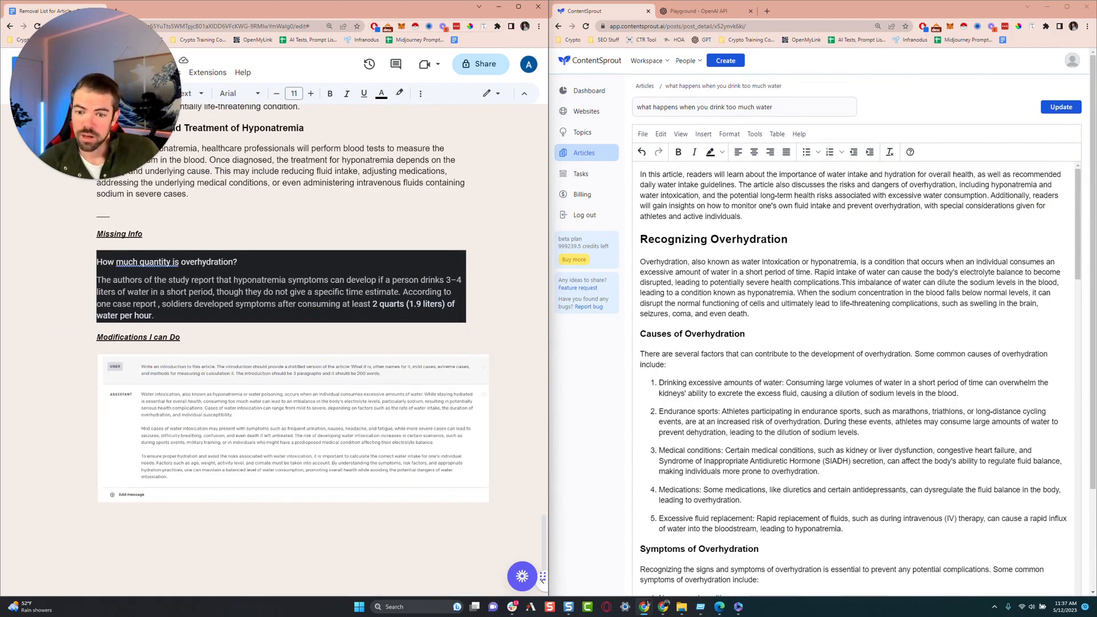
pyautogui.scroll(-1, 355, 343)
# Return to the removal list's "Re-Organize But Don't DELETE" entry and look through the edited article from its introduction to the closing questions.
pyautogui.scroll(17, 354, 343)
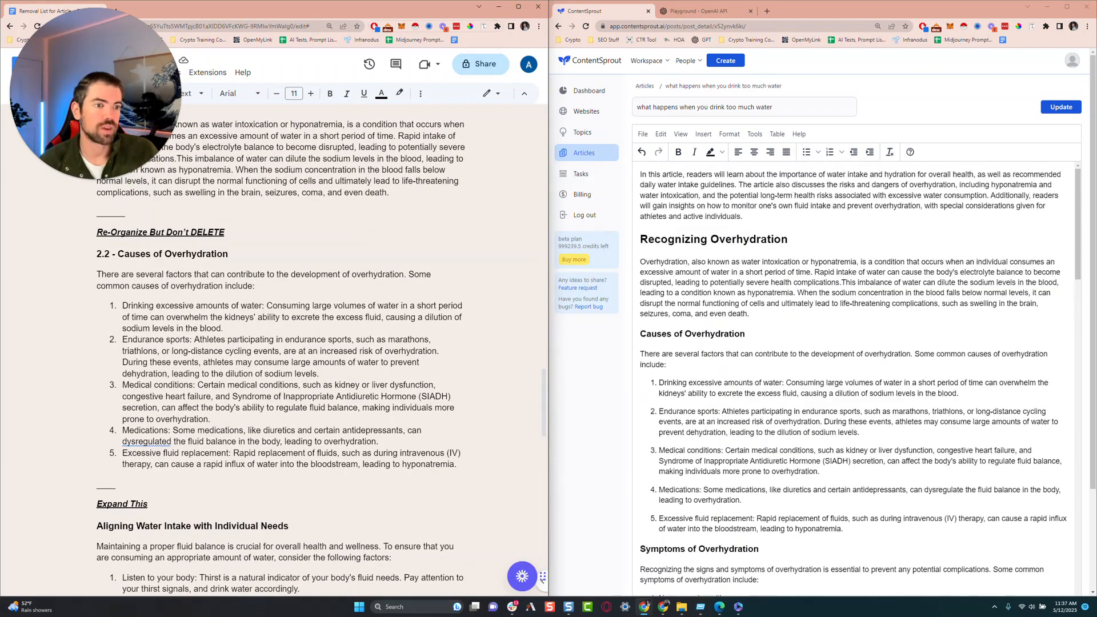
pyautogui.scroll(-10, 856, 377)
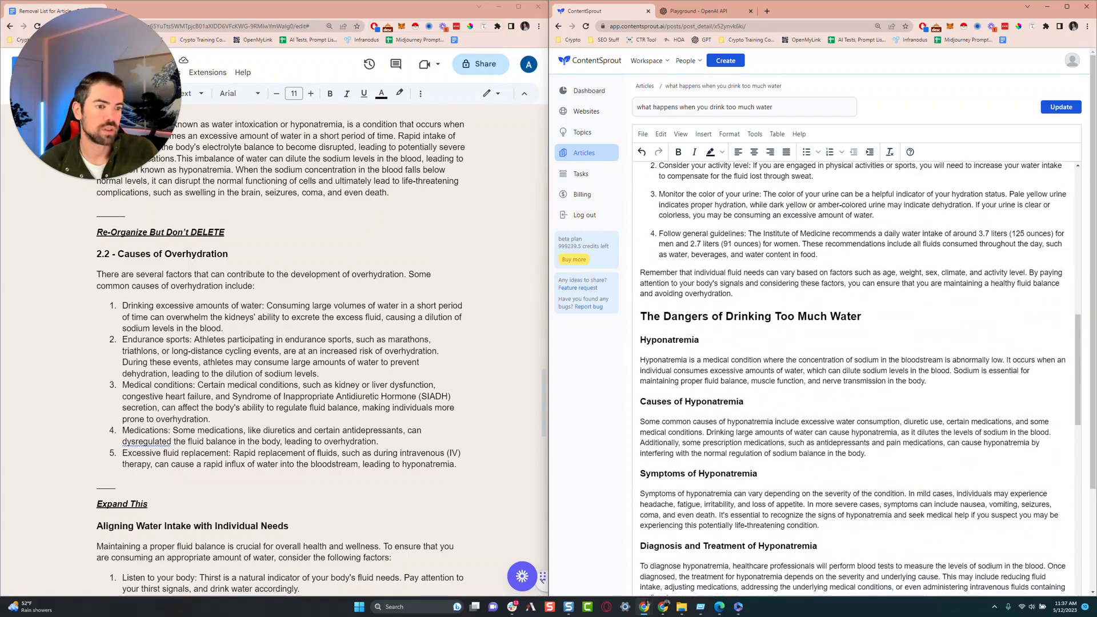
pyautogui.scroll(-12, 857, 377)
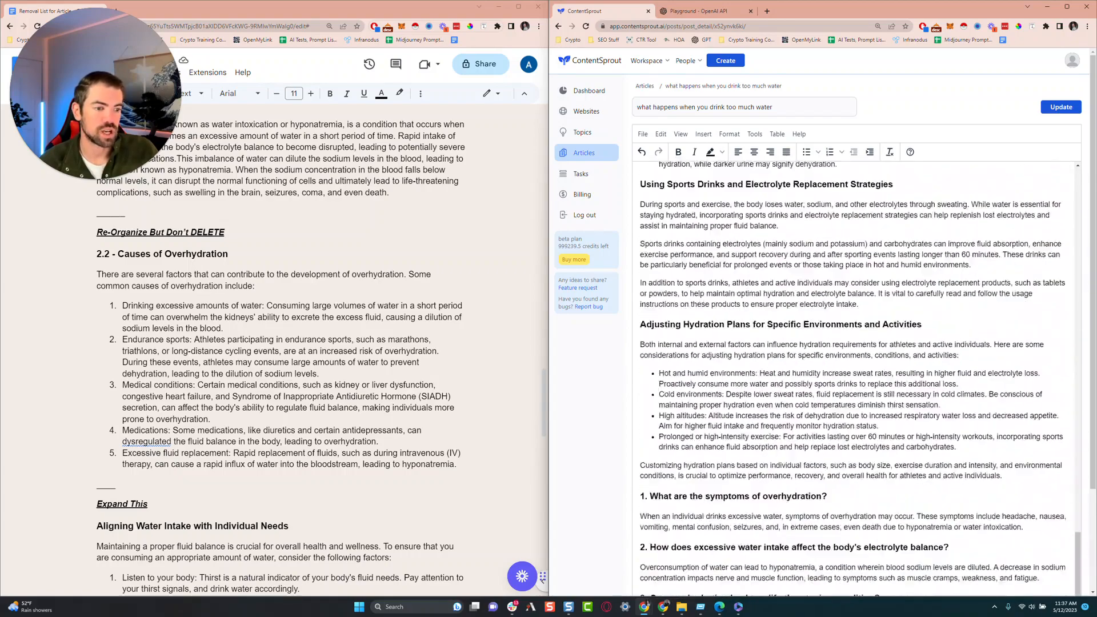
pyautogui.scroll(-6, 857, 377)
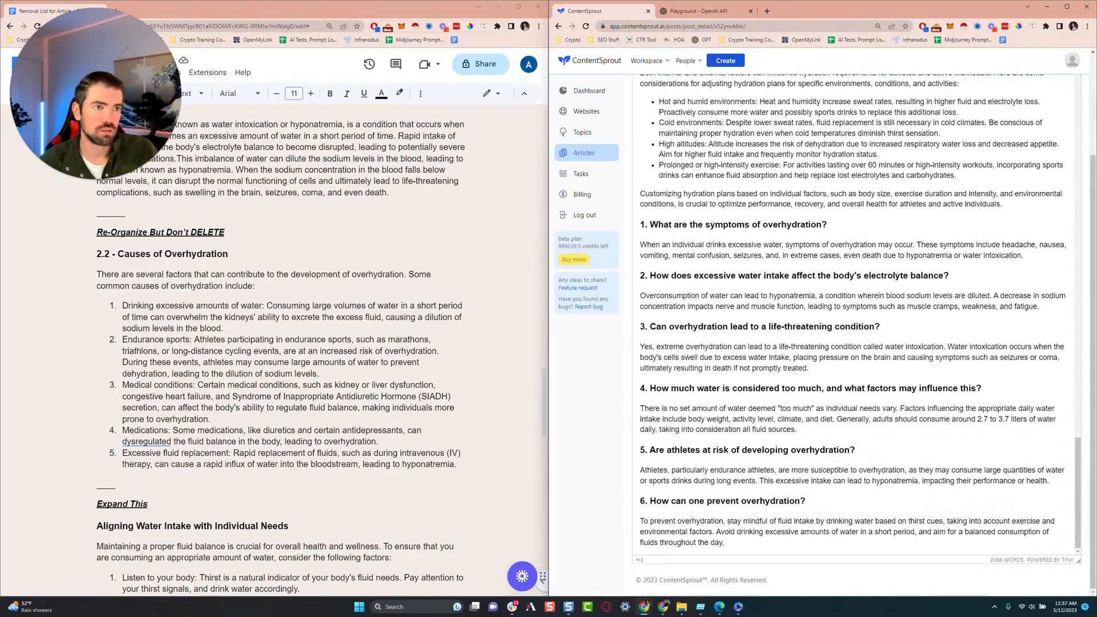
# Switch to the inLinks login page, enlarge its window to full screen and log in to the account.
pyautogui.scroll(10, 857, 314)
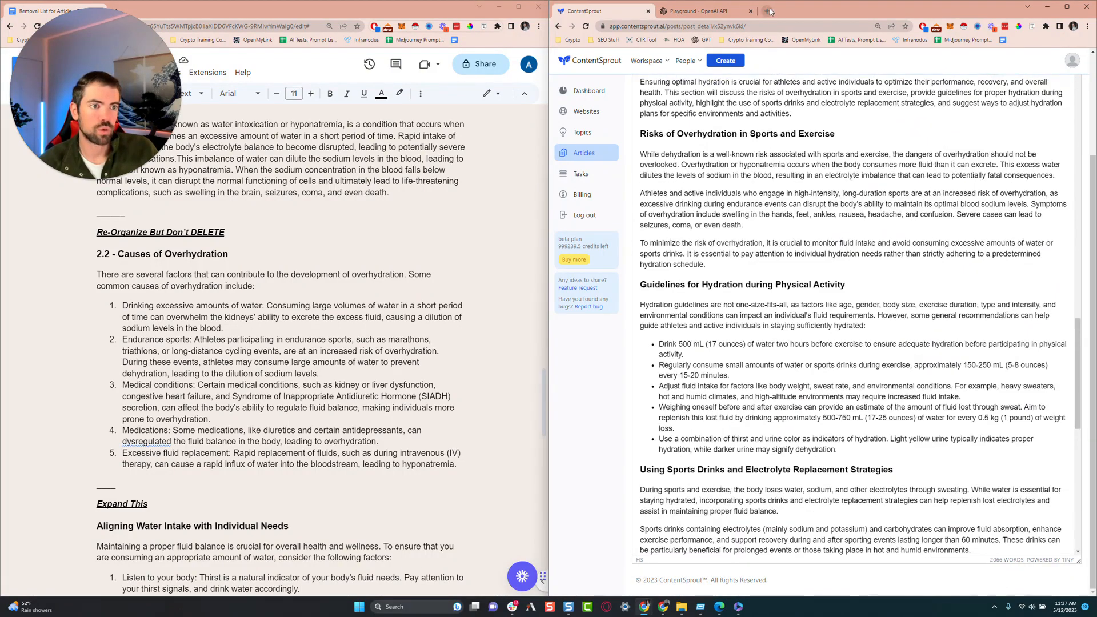
pyautogui.click(767, 11)
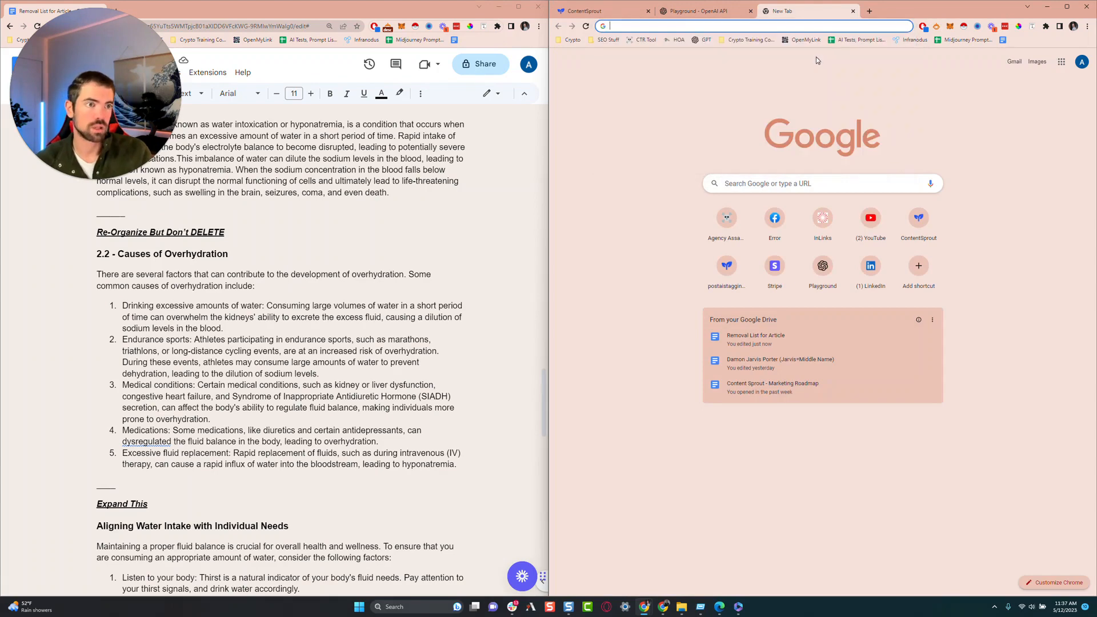
pyautogui.click(663, 609)
pyautogui.click(701, 572)
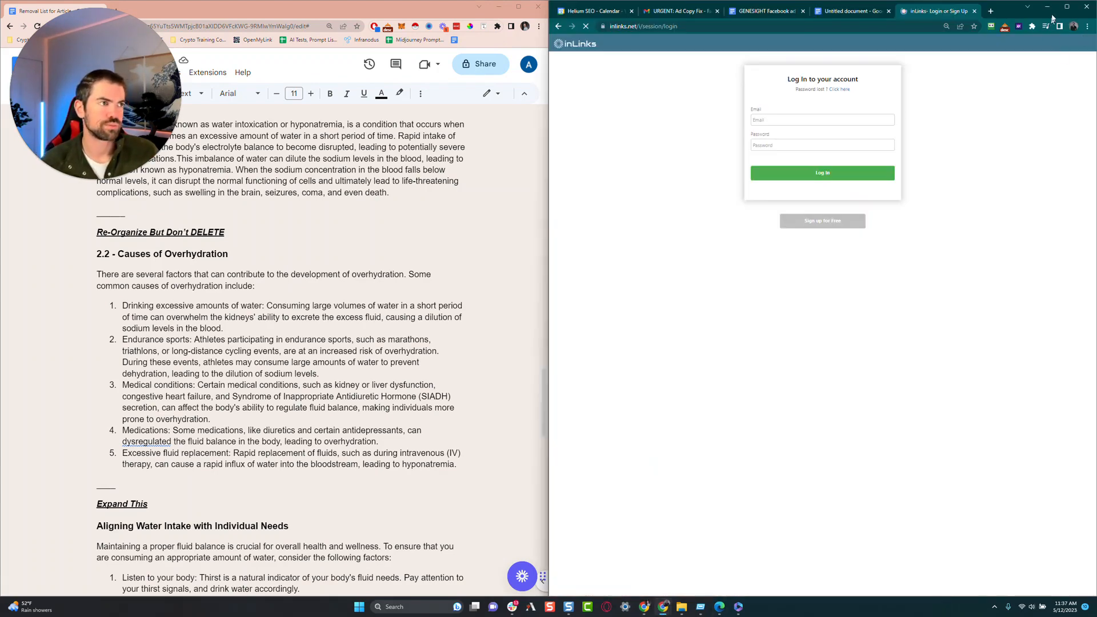
pyautogui.click(1067, 7)
pyautogui.click(624, 110)
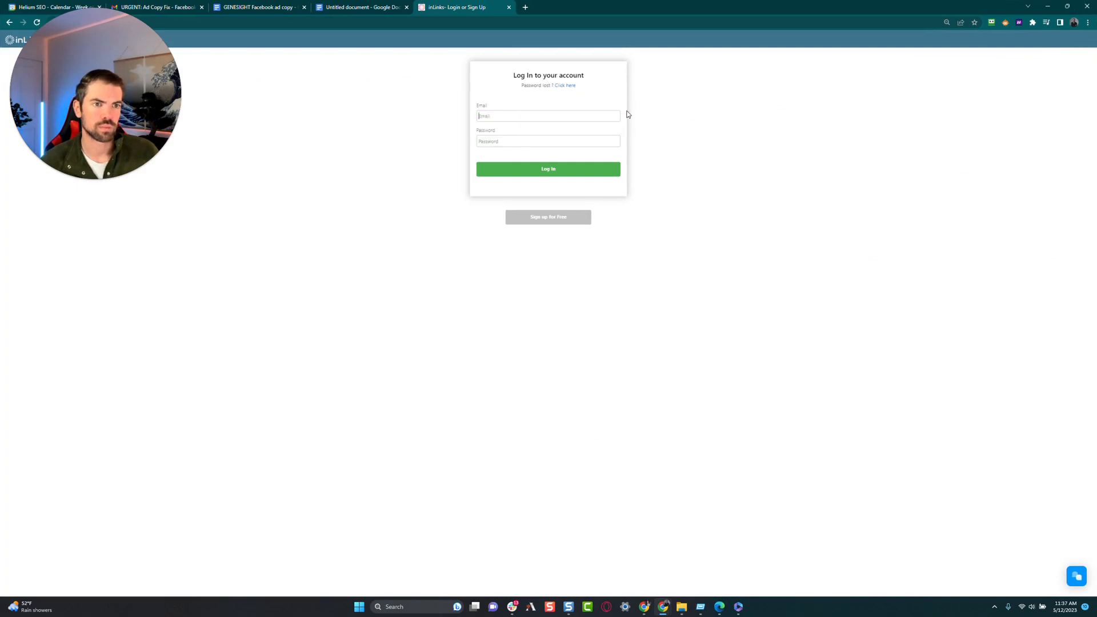
pyautogui.click(539, 169)
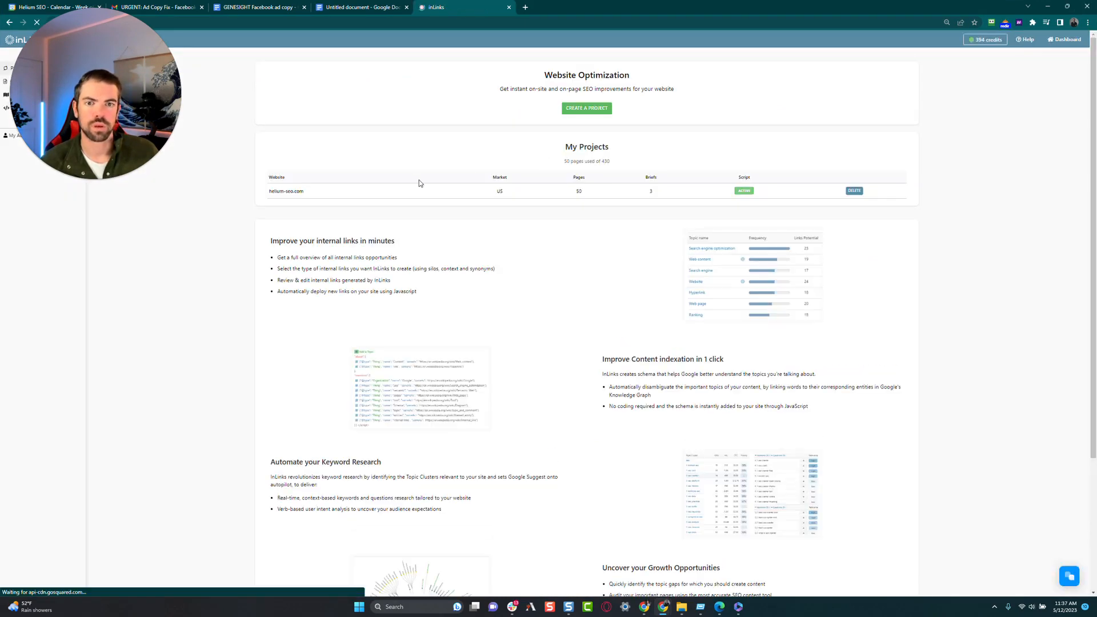
pyautogui.click(297, 192)
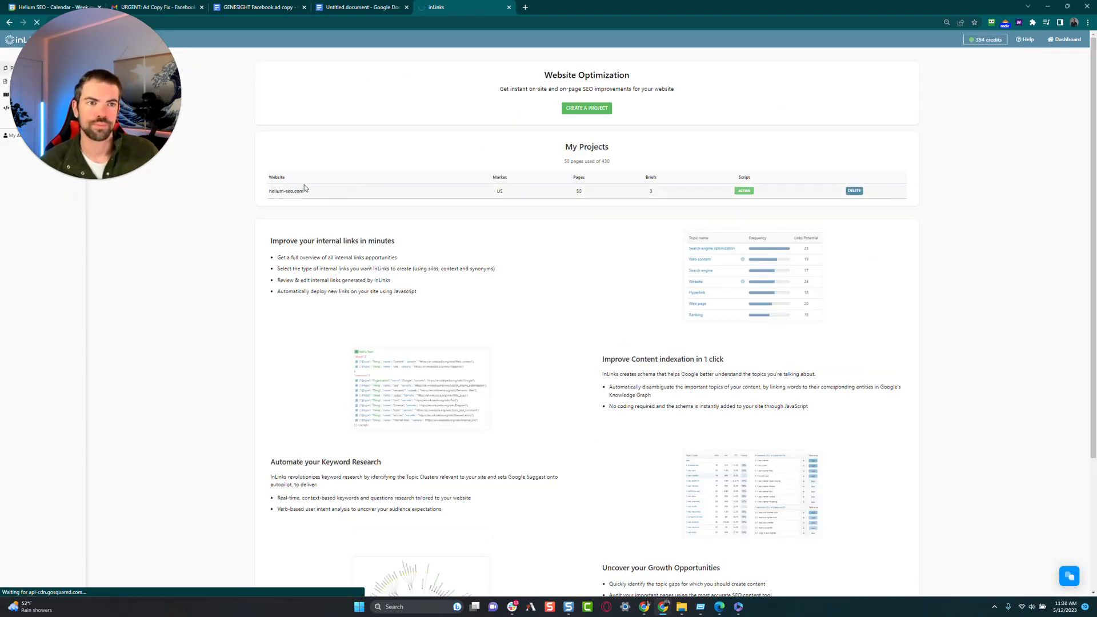
pyautogui.moveTo(98, 55); pyautogui.dragTo(492, 54)
pyautogui.click(23, 111)
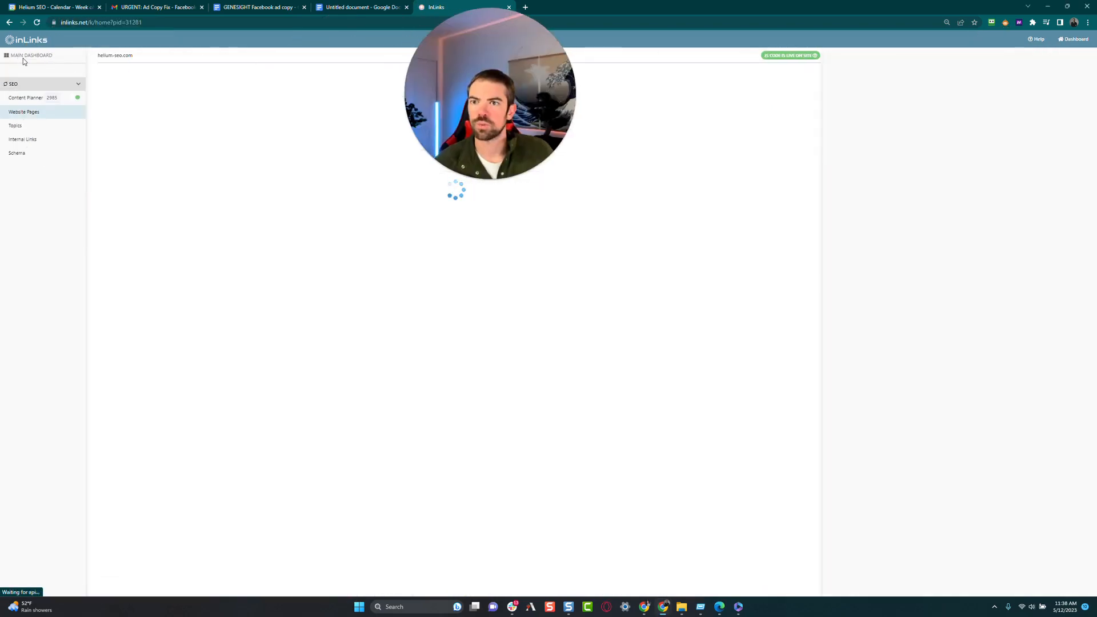
pyautogui.click(29, 55)
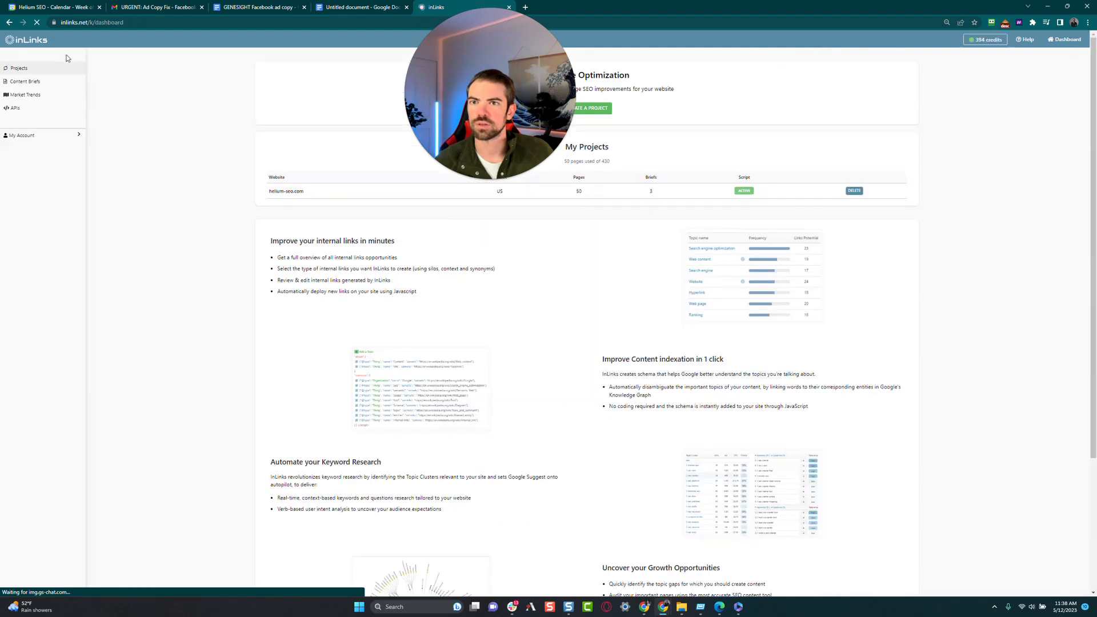
# Start a new inLinks content brief with the market set to English / United States.
pyautogui.click(29, 82)
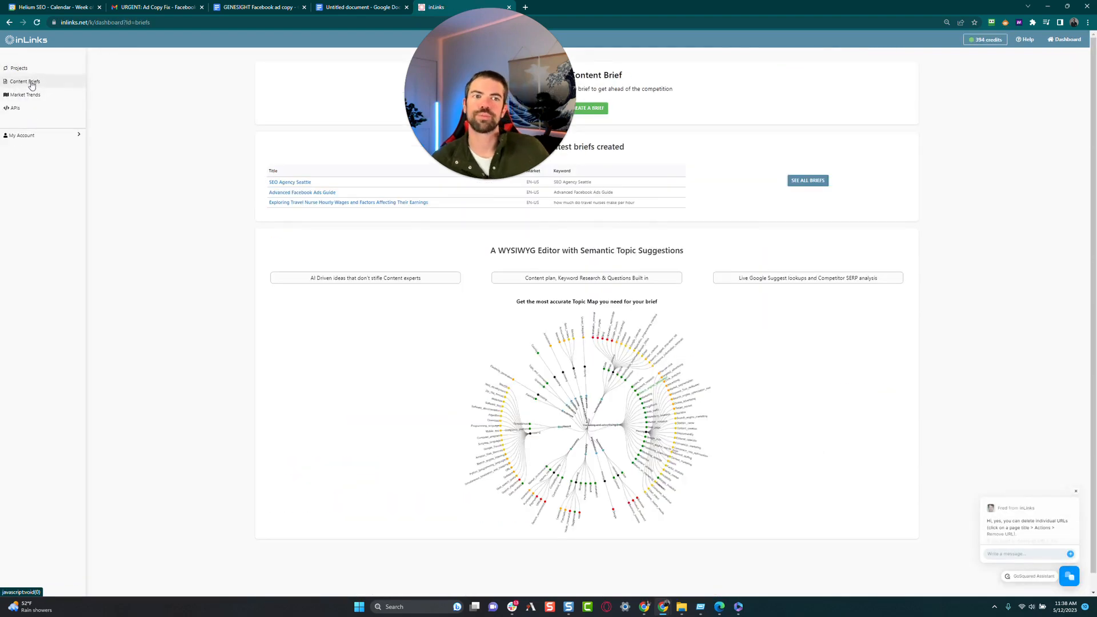
pyautogui.click(597, 109)
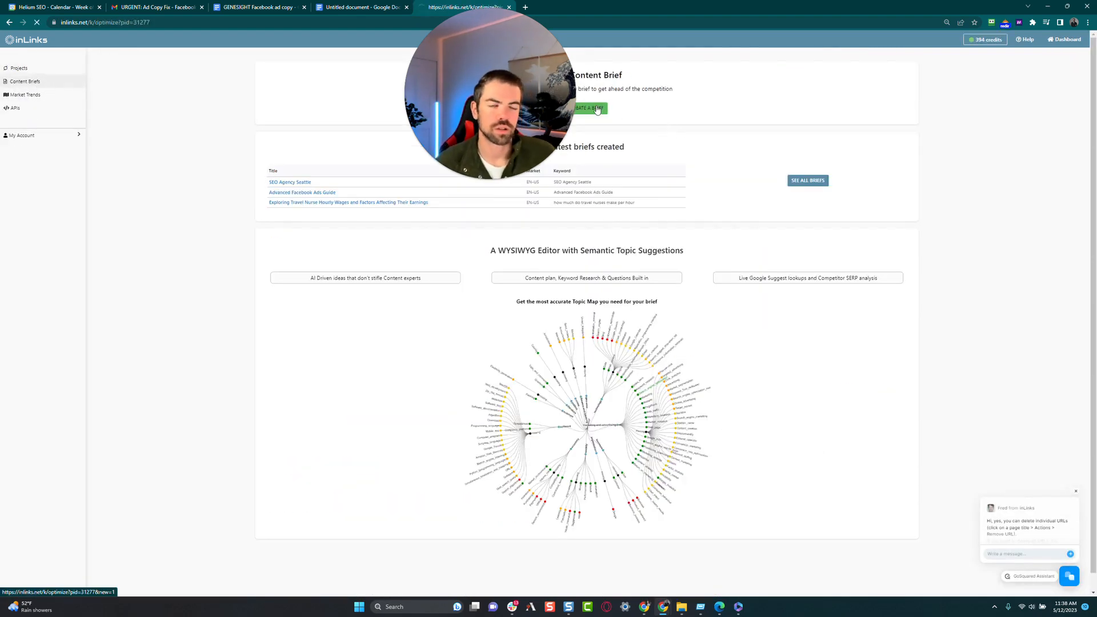
pyautogui.click(342, 115)
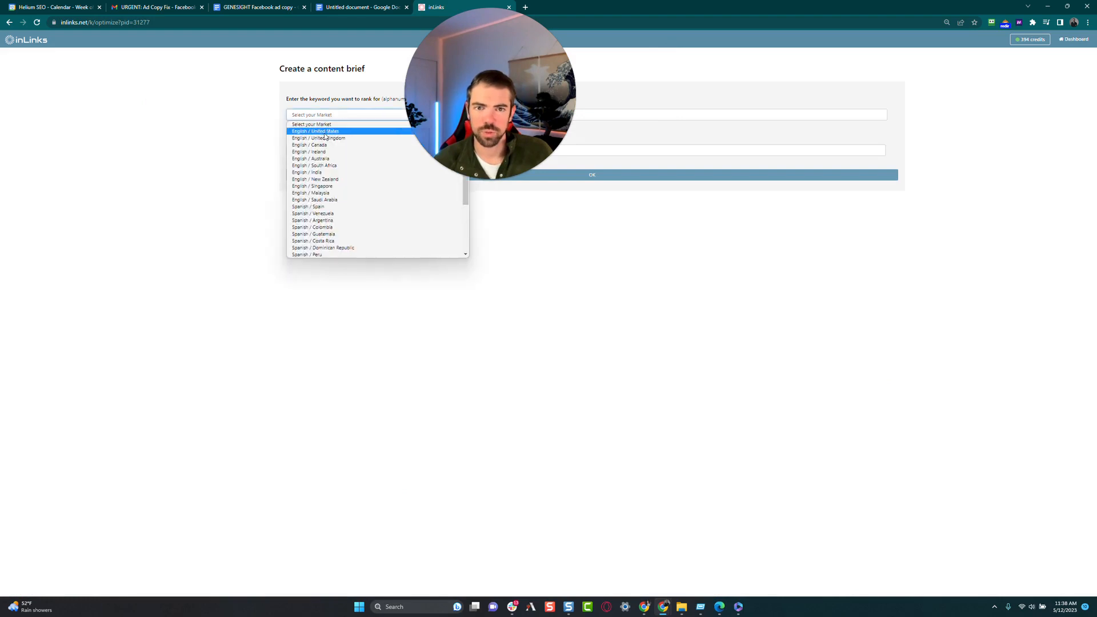
pyautogui.click(324, 132)
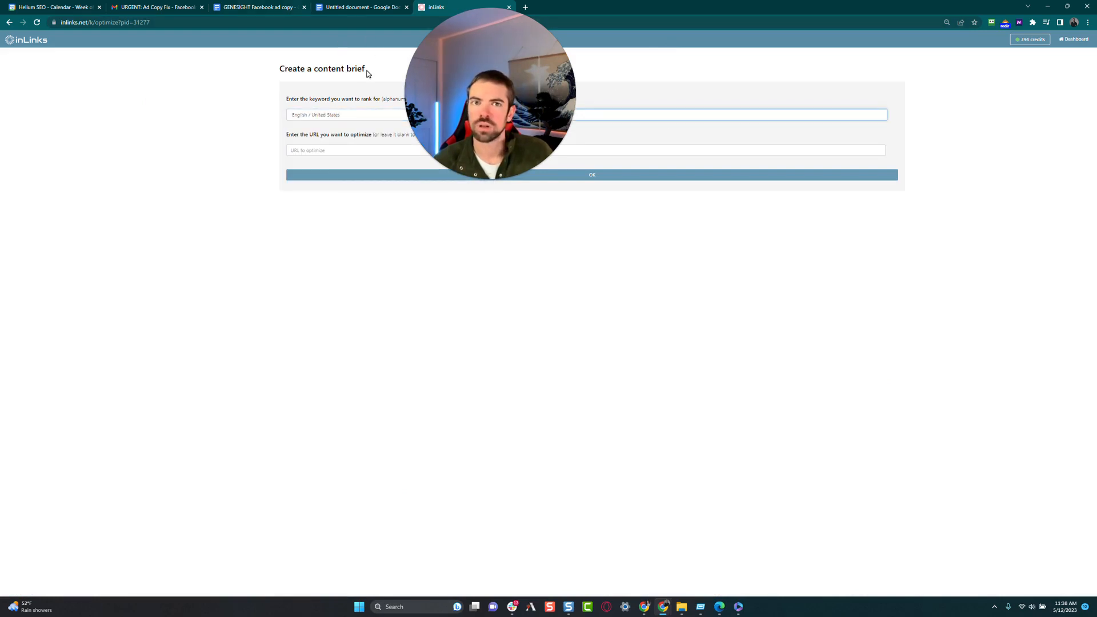
# Switch to the ContentSprout article and copy its title, "what happens when you drink too much water".
pyautogui.click(643, 610)
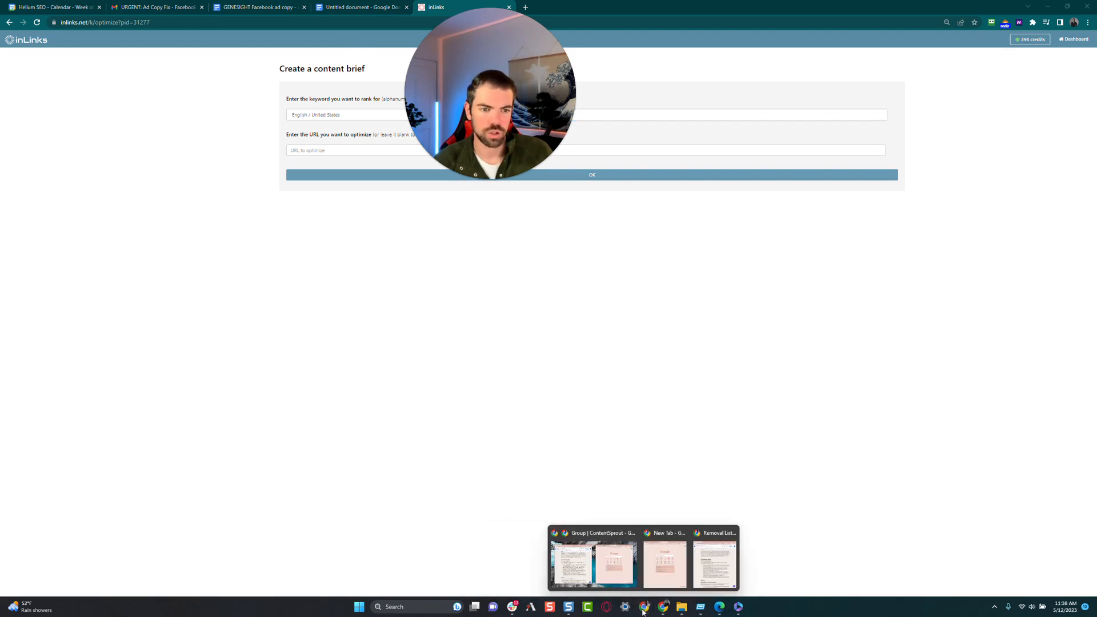
pyautogui.moveTo(714, 555)
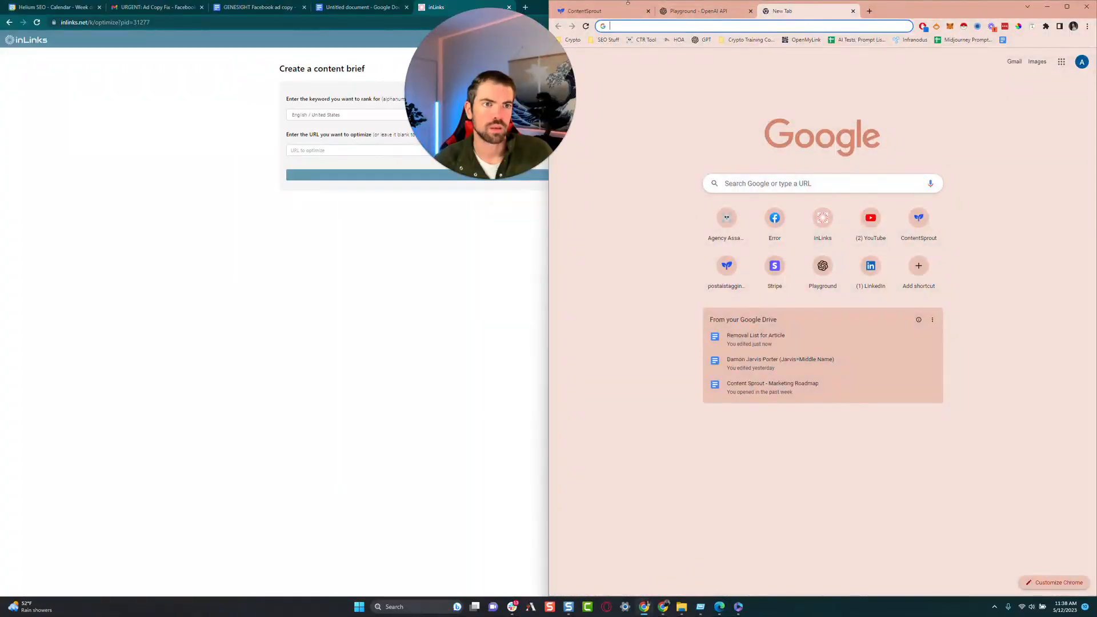
pyautogui.click(628, 7)
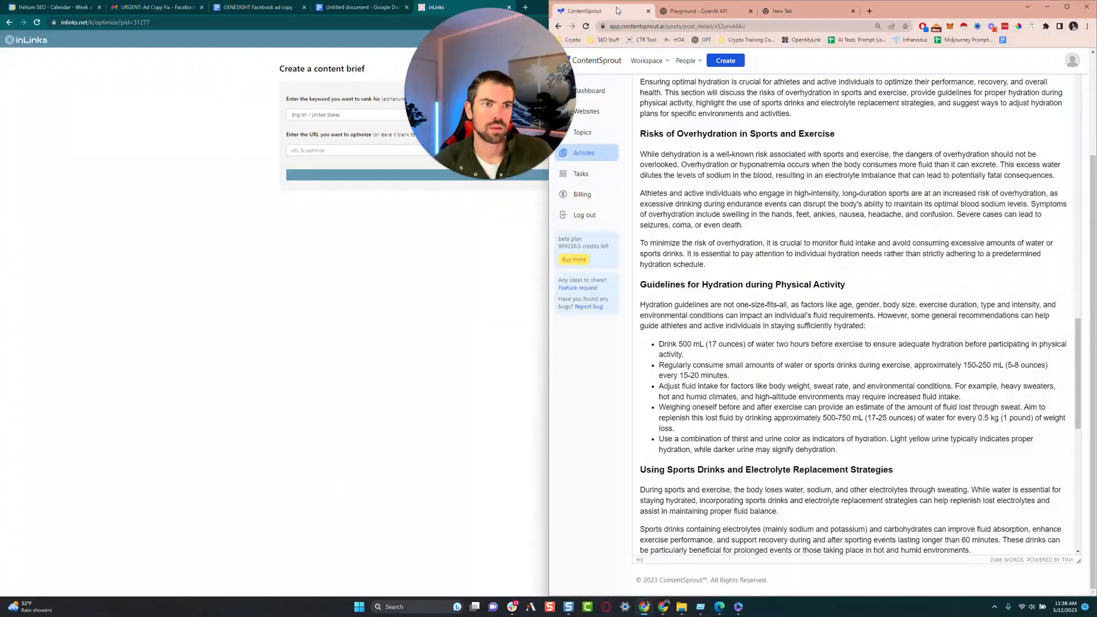
pyautogui.scroll(10, 851, 315)
pyautogui.scroll(8, 703, 137)
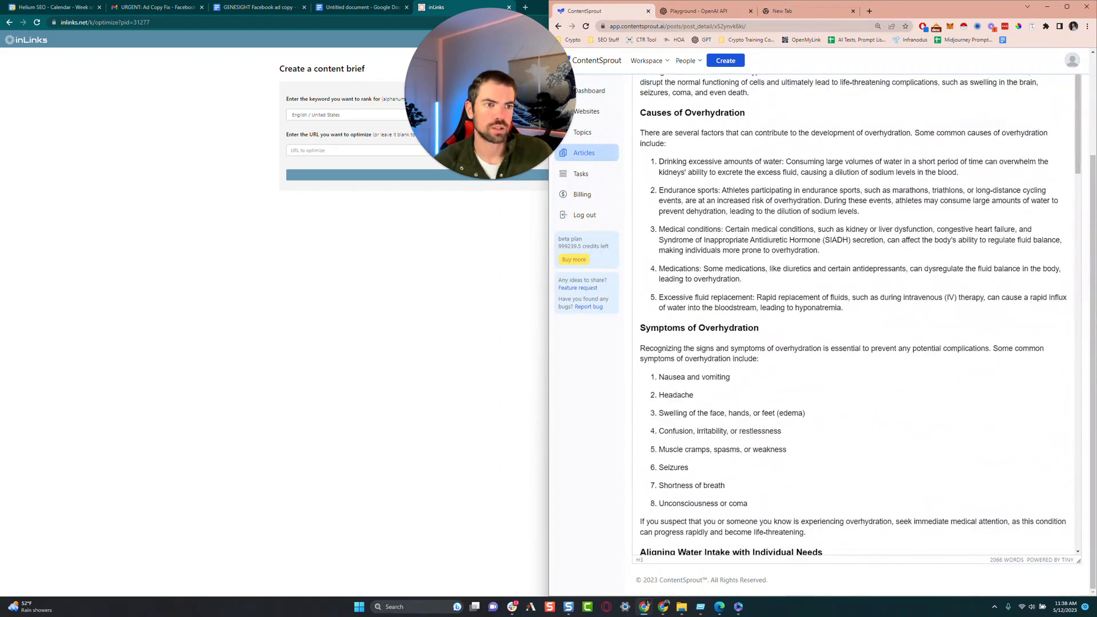
pyautogui.doubleClick(687, 107)
pyautogui.hotkey('ctrl', 'a')
pyautogui.hotkey('ctrl', 'c')
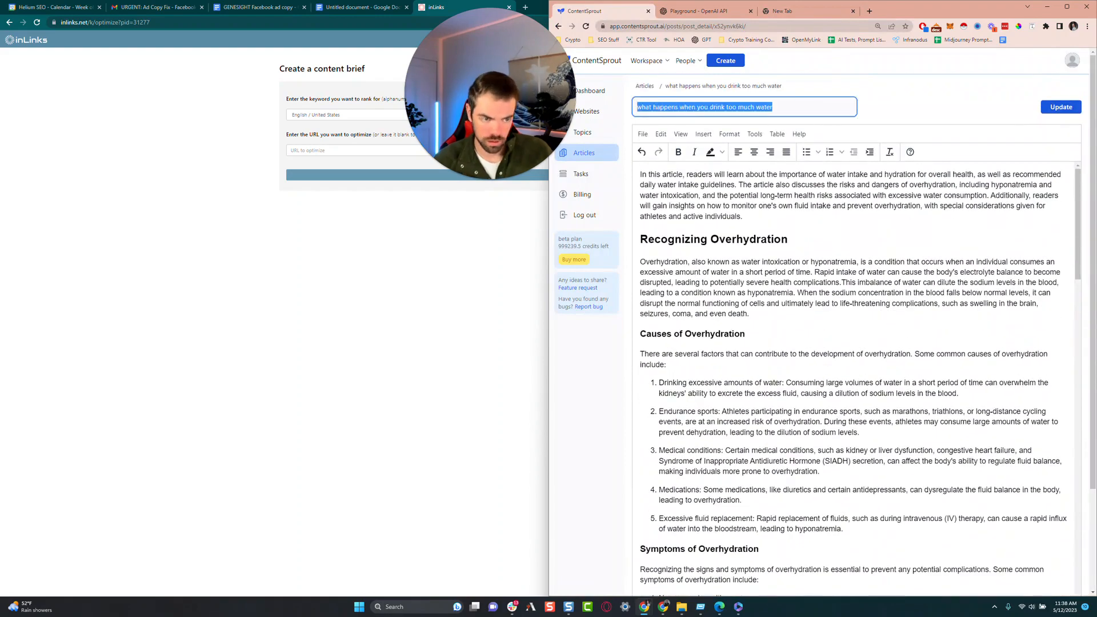
# Enter "what happens when you drink too much water" as the inLinks brief's keyword and submit it for analysis without a URL.
pyautogui.click(509, 237)
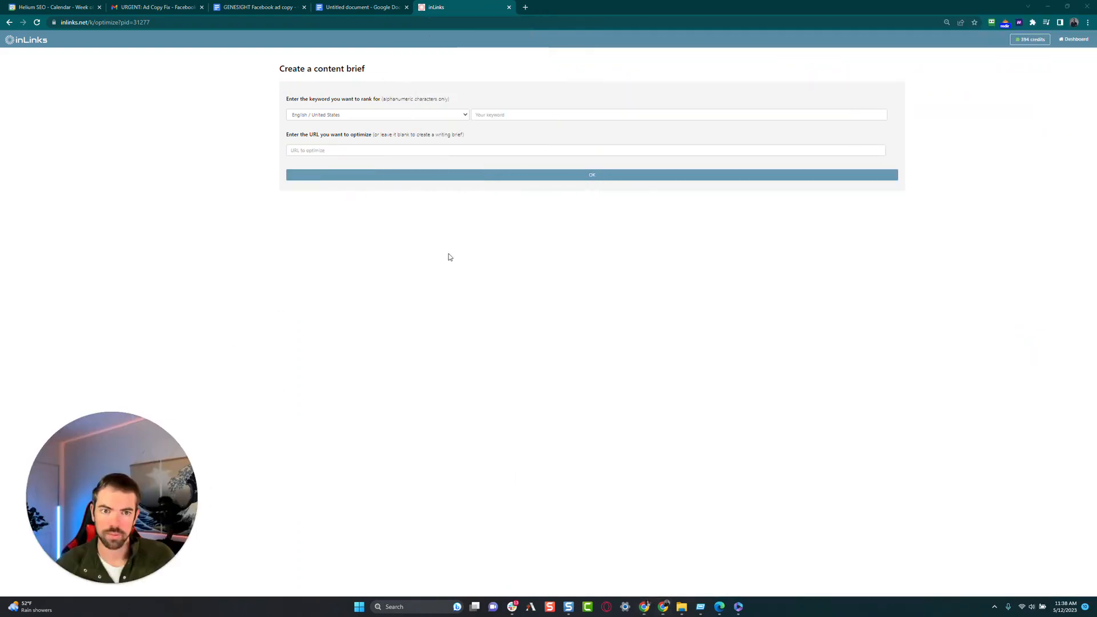
pyautogui.click(495, 117)
pyautogui.hotkey('ctrl', 'v')
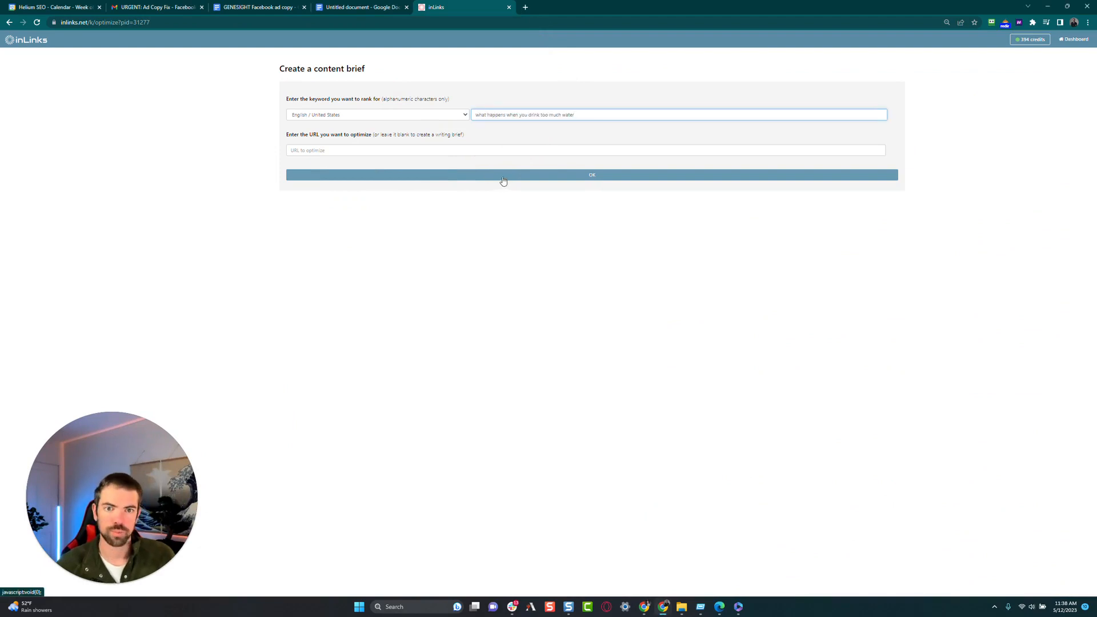
pyautogui.click(502, 177)
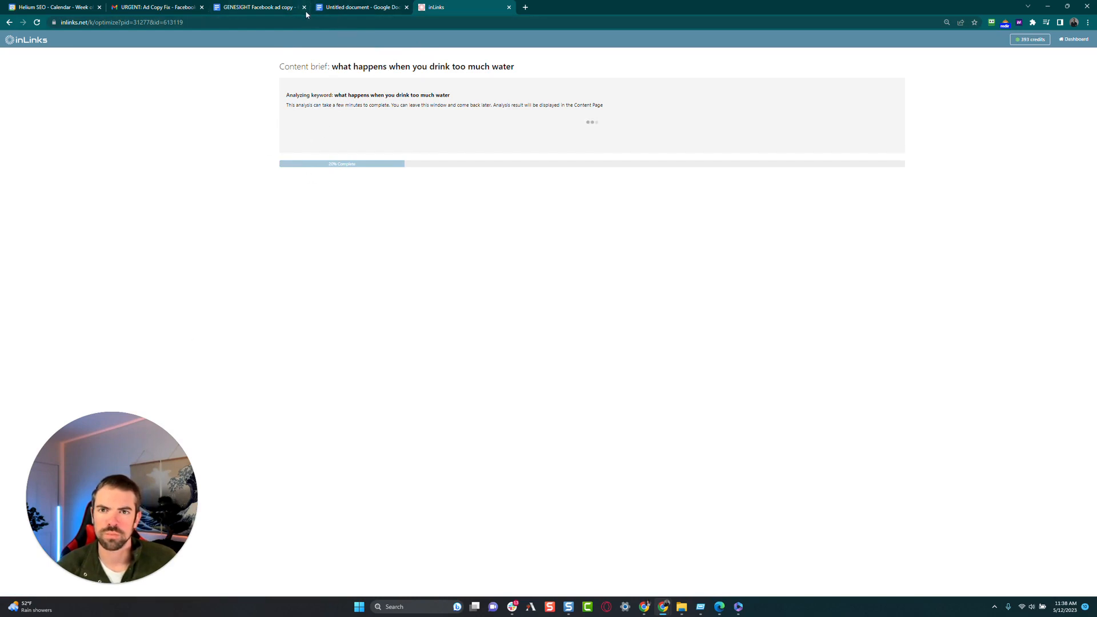
# Close the Gmail, Calendar and GENESIGHT Facebook ad copy tabs.
pyautogui.click(201, 7)
pyautogui.click(100, 7)
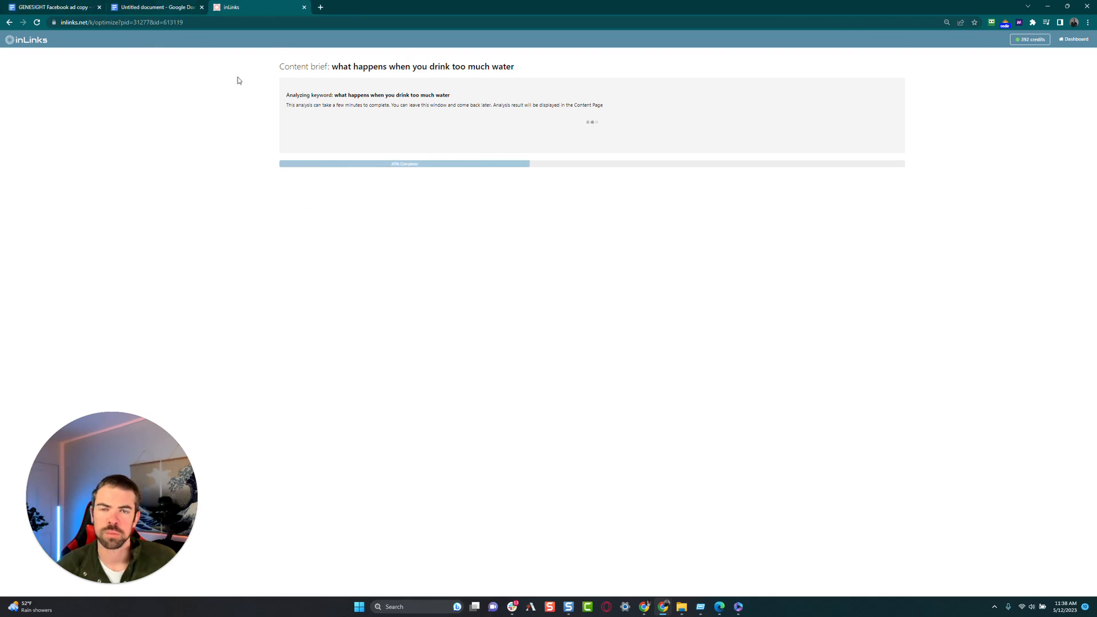
pyautogui.click(100, 8)
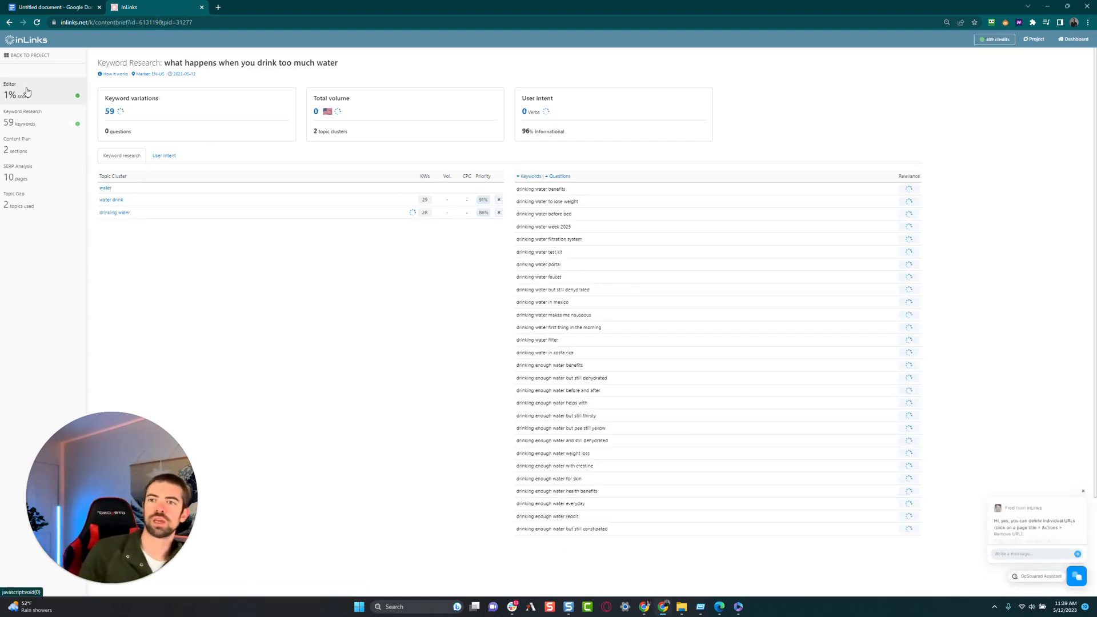
# Replace the placeholder text in the content brief's editor with the full text of the ContentSprout article.
pyautogui.click(26, 87)
pyautogui.moveTo(160, 117); pyautogui.dragTo(94, 116)
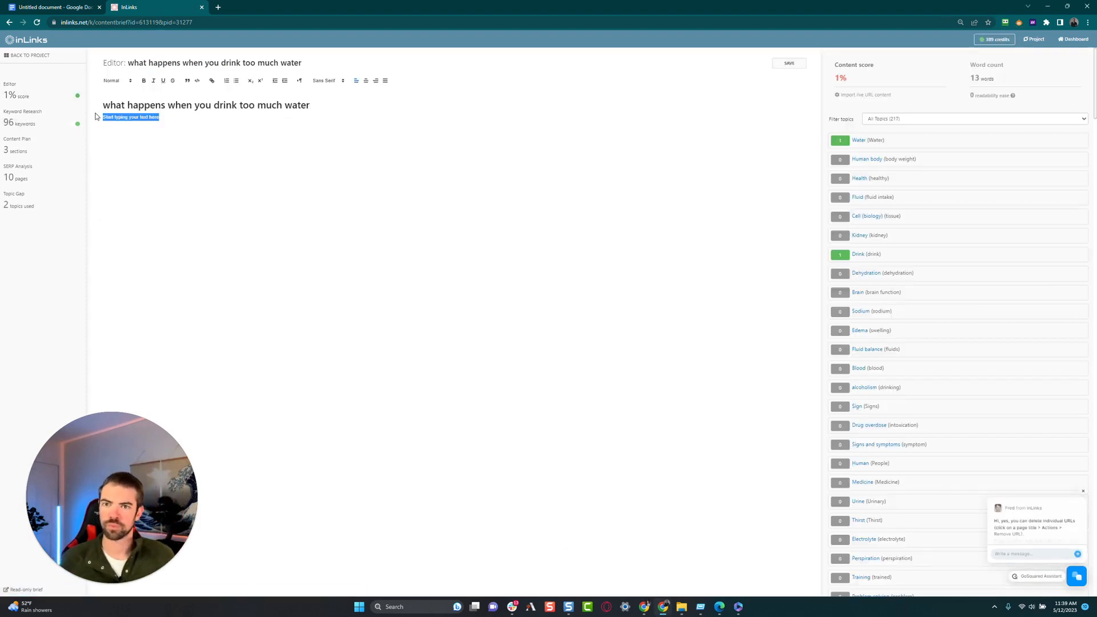
pyautogui.press('BackSpace')
pyautogui.hotkey('ctrl', 'v')
pyautogui.scroll(10, 400, 286)
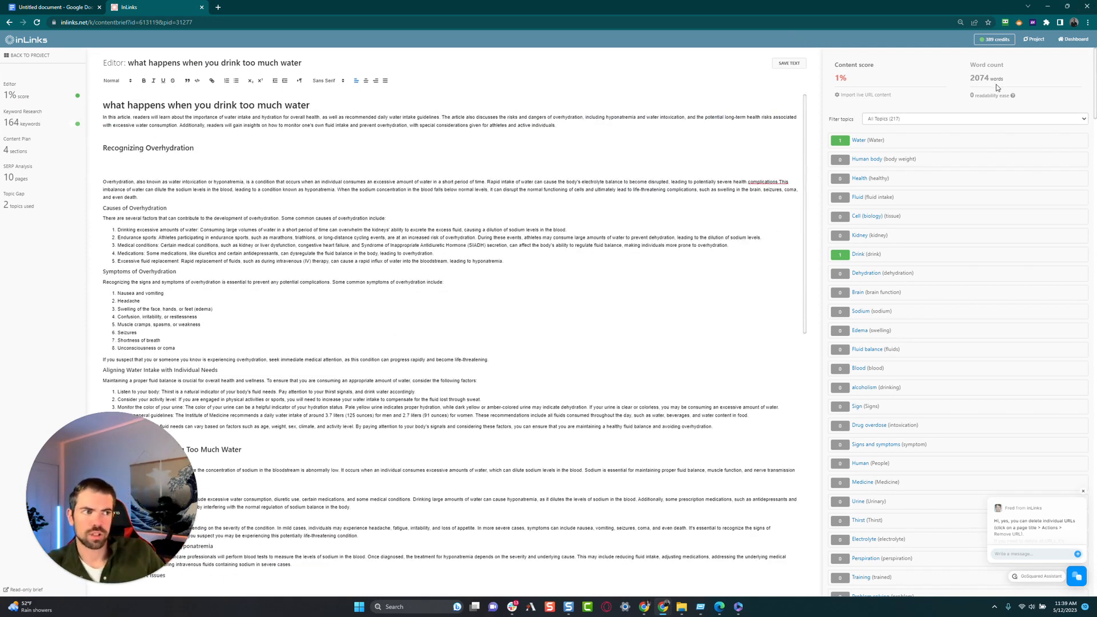
# Dismiss the support chat pop-up and delete an empty line below the "Recognizing Overhydration" heading.
pyautogui.click(1082, 491)
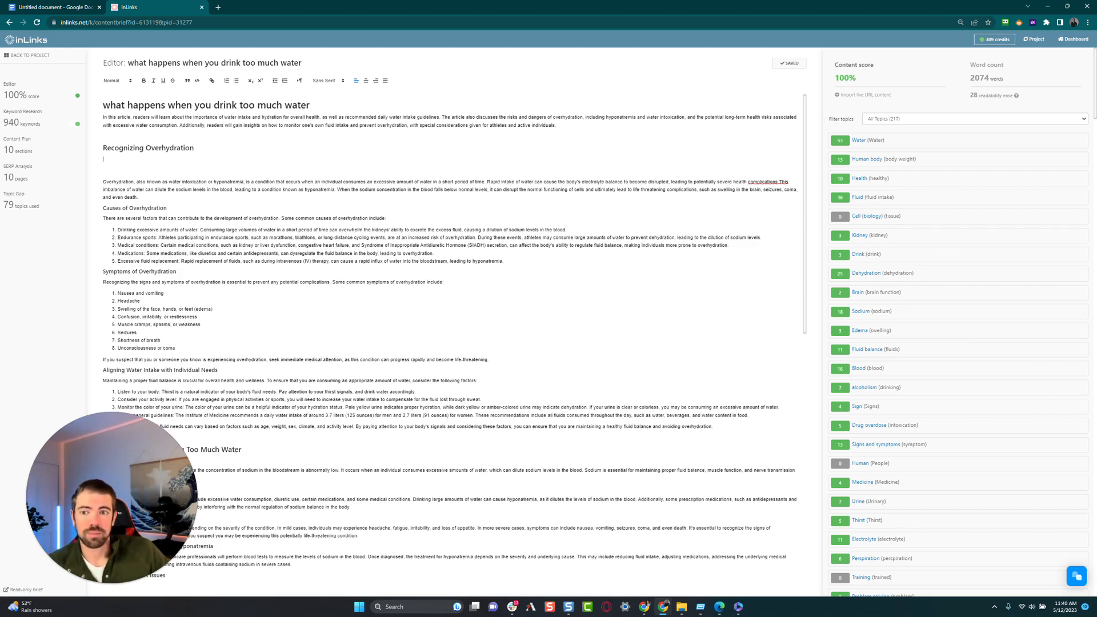
pyautogui.press('BackSpace')
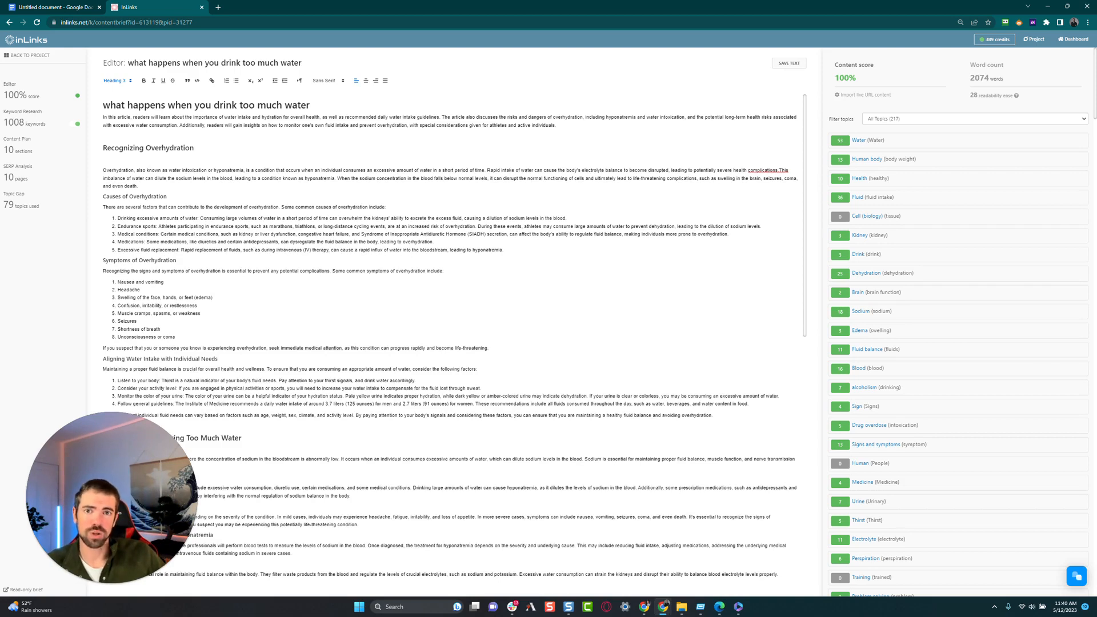
pyautogui.tripleClick(450, 178)
pyautogui.click(450, 178)
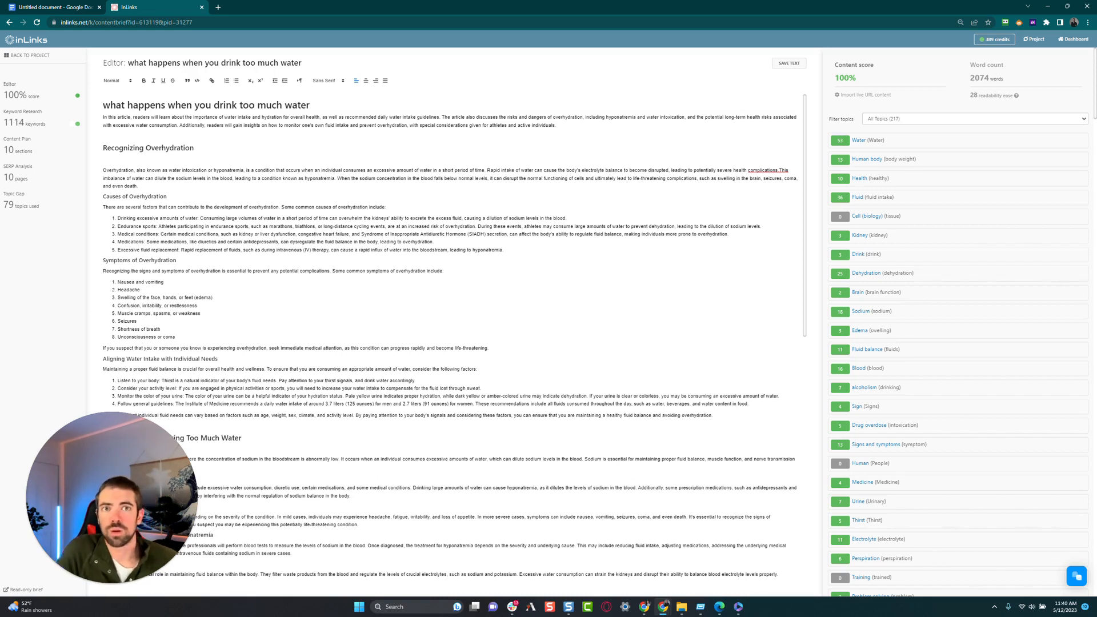
# Review the pasted article against the brief's content score and the topic list with its usage counts.
pyautogui.tripleClick(309, 170)
pyautogui.click(287, 206)
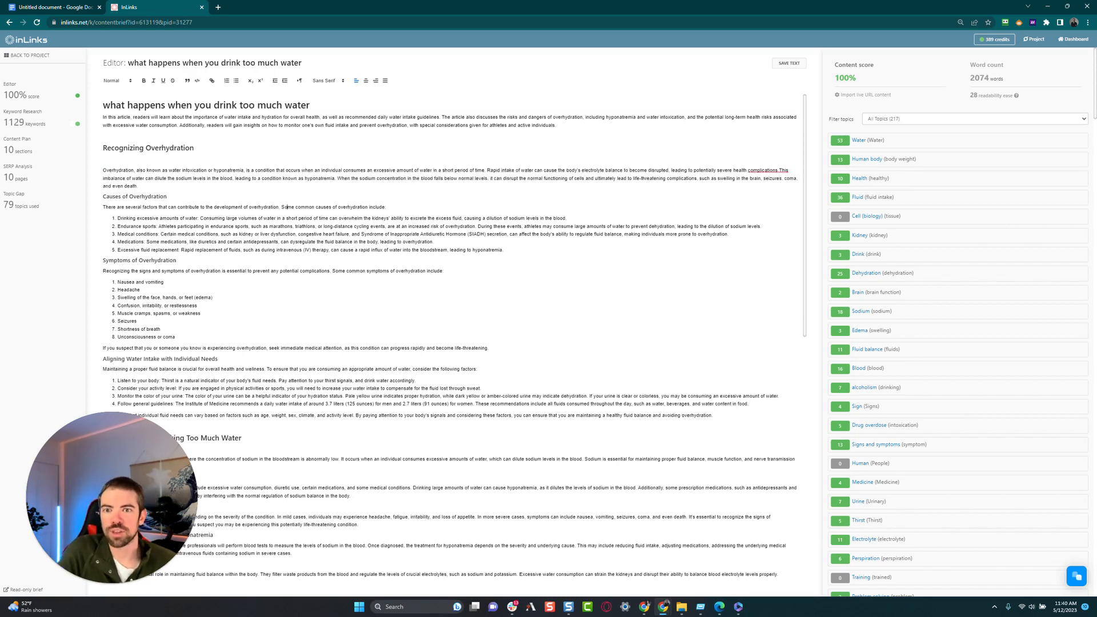
pyautogui.click(194, 148)
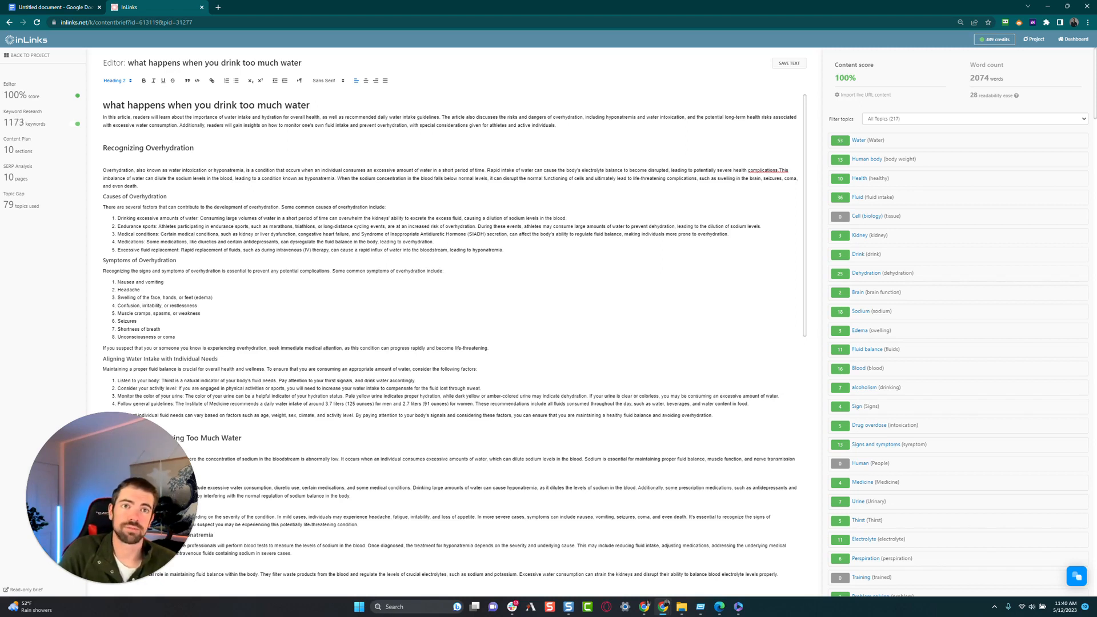
pyautogui.click(265, 218)
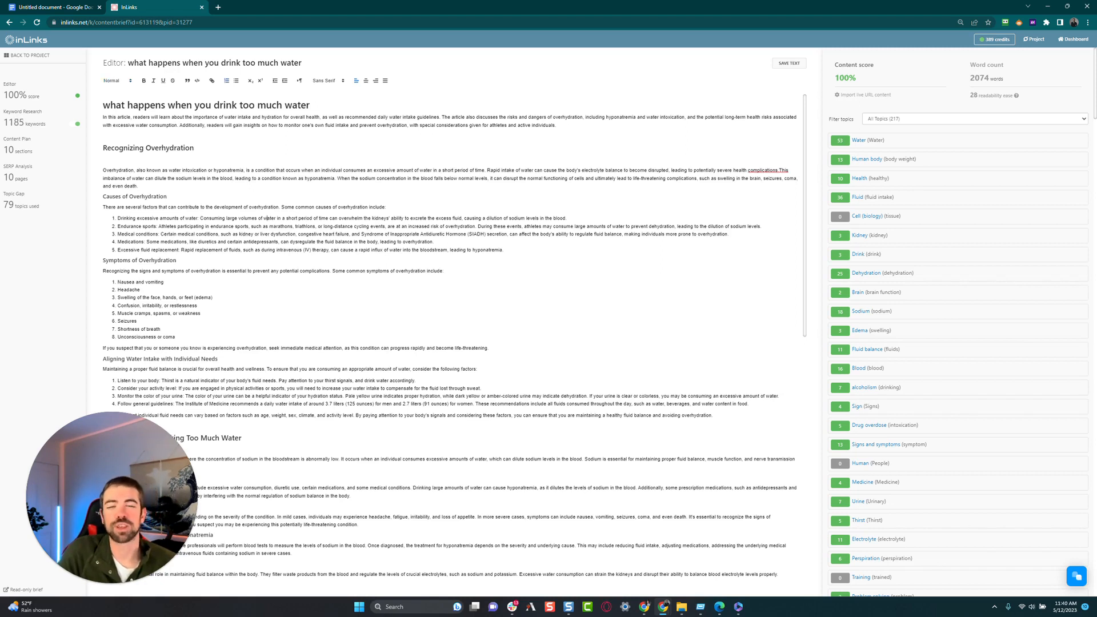
pyautogui.scroll(-6, 907, 252)
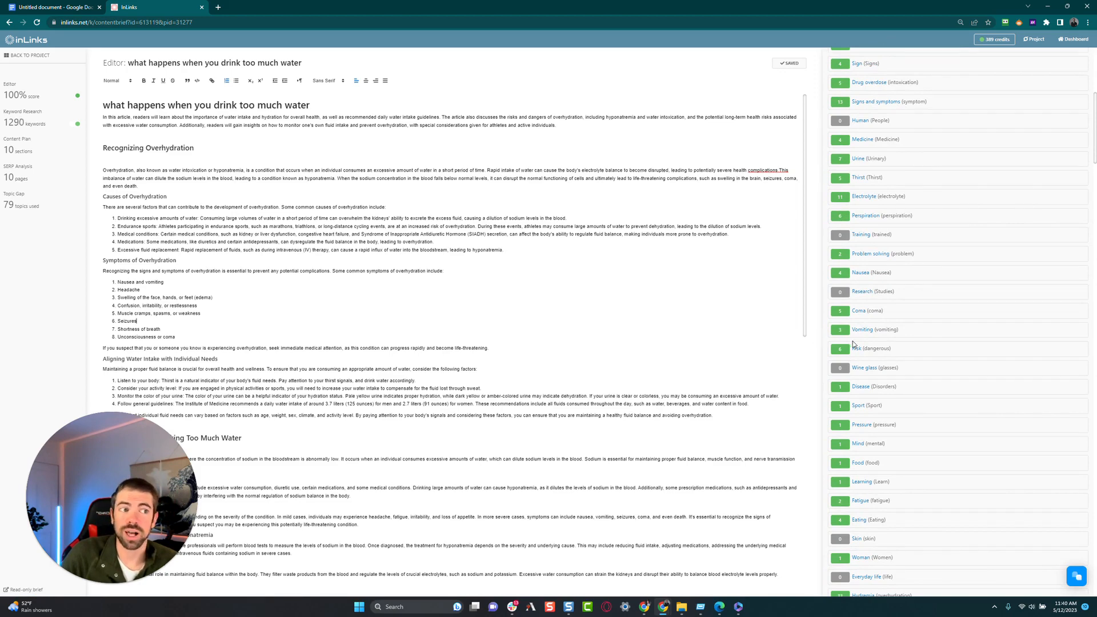
pyautogui.scroll(6, 852, 341)
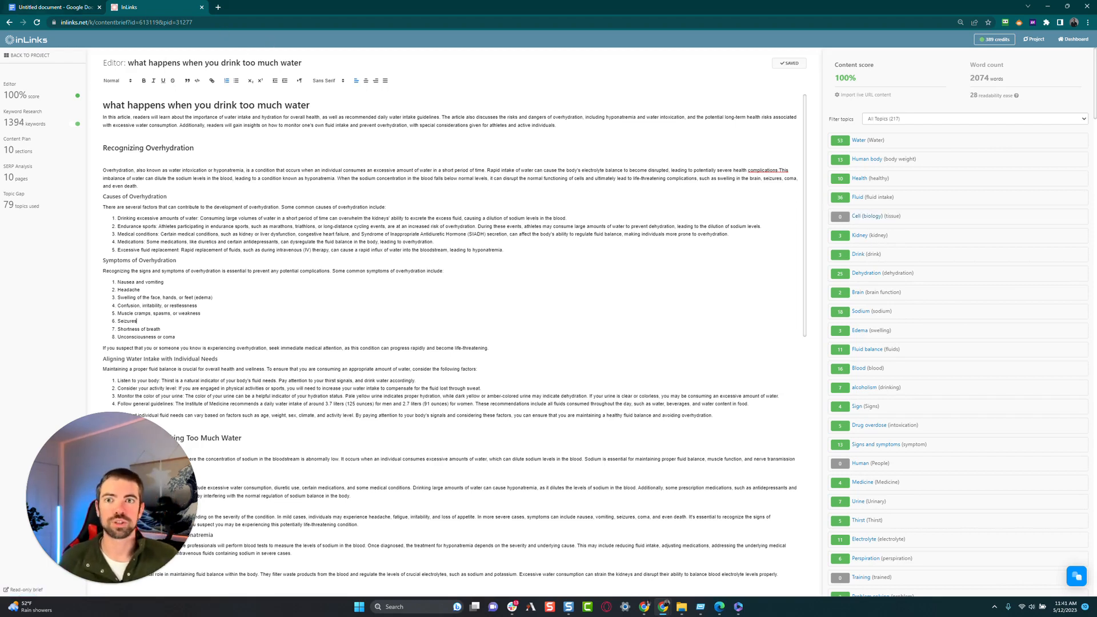
# Search Google for "google scholar" in a new tab.
pyautogui.click(218, 7)
pyautogui.click(543, 180)
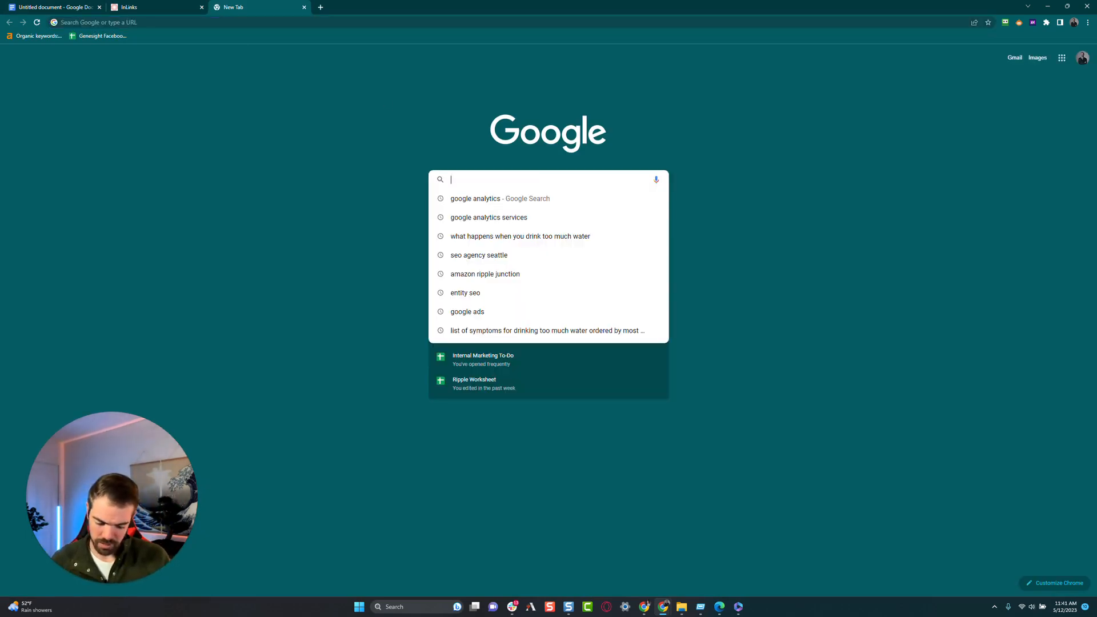
pyautogui.write('google scho')
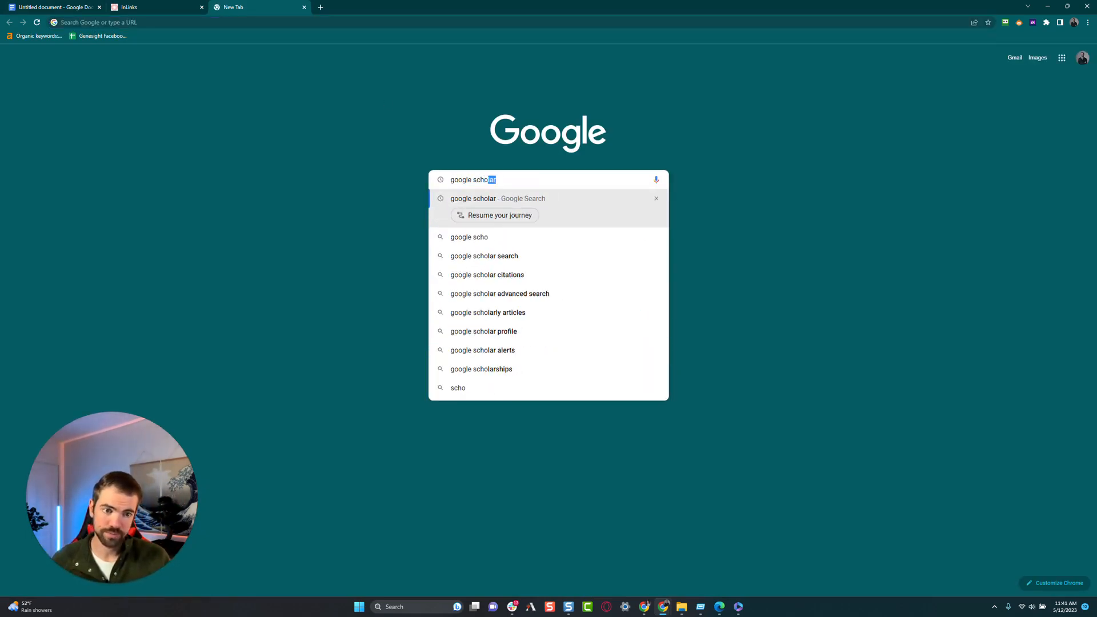
pyautogui.press('Return')
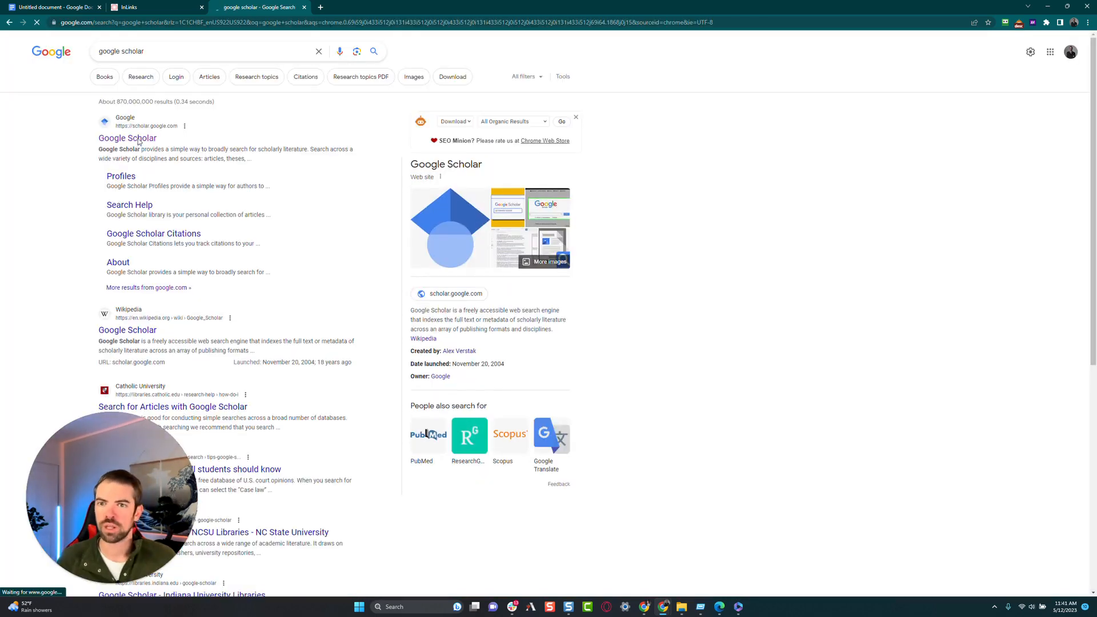
# Search Google Scholar for "cell biology and overhydration".
pyautogui.write('cell b')
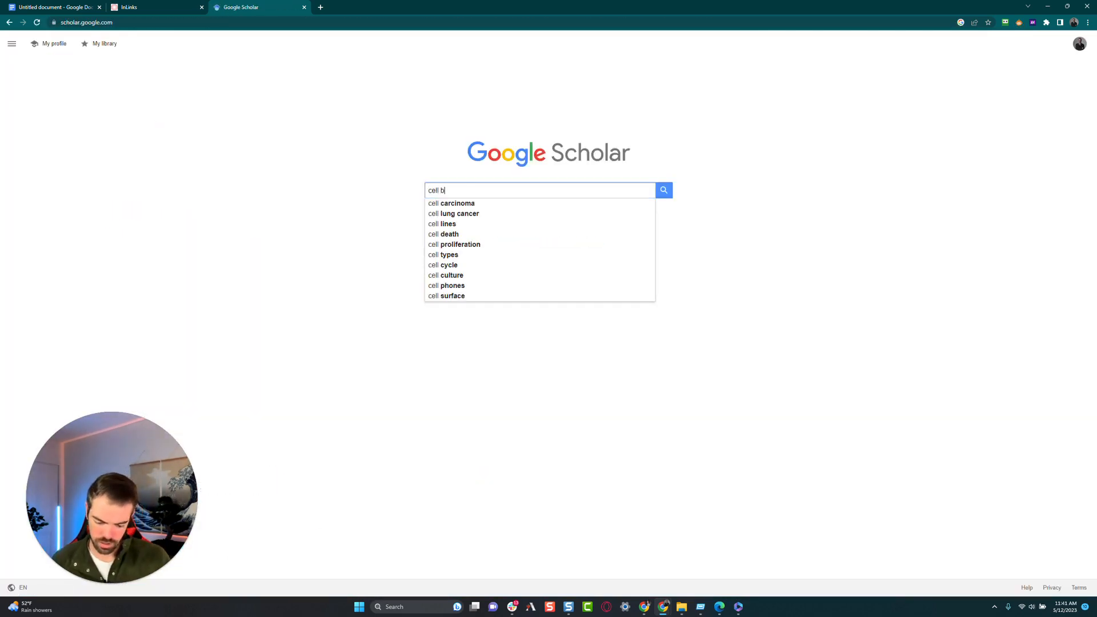
pyautogui.write('iology ')
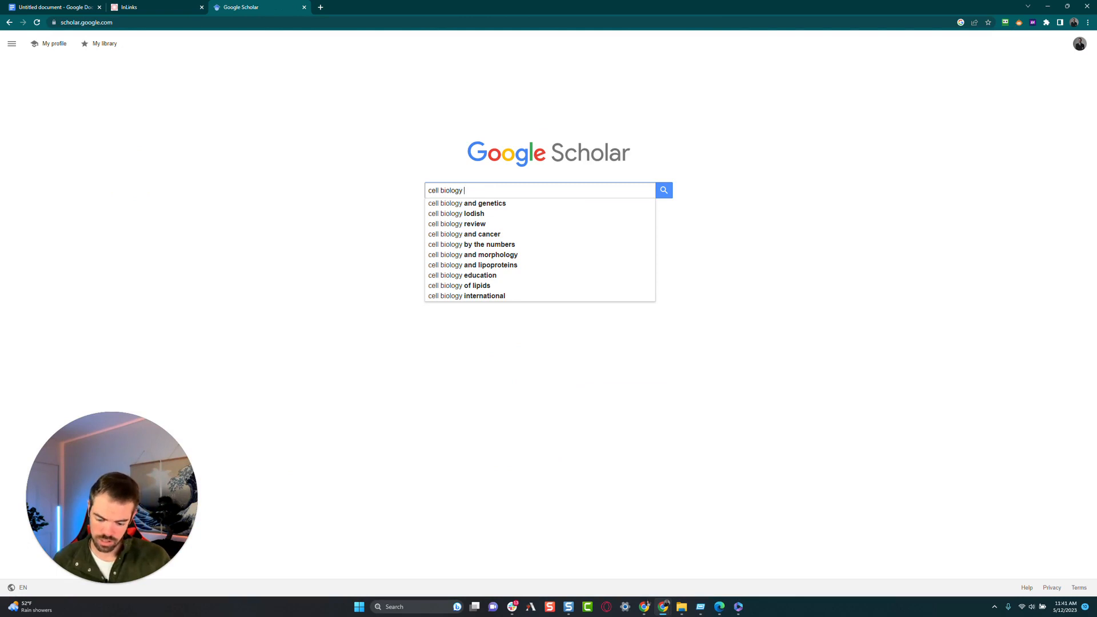
pyautogui.write('and ')
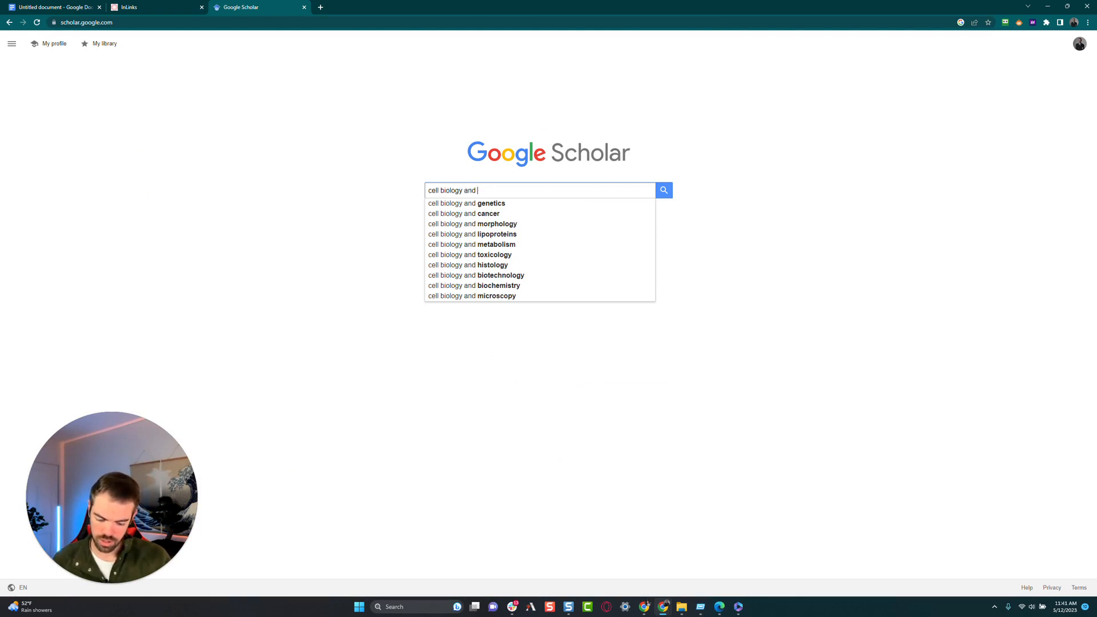
pyautogui.write('ove')
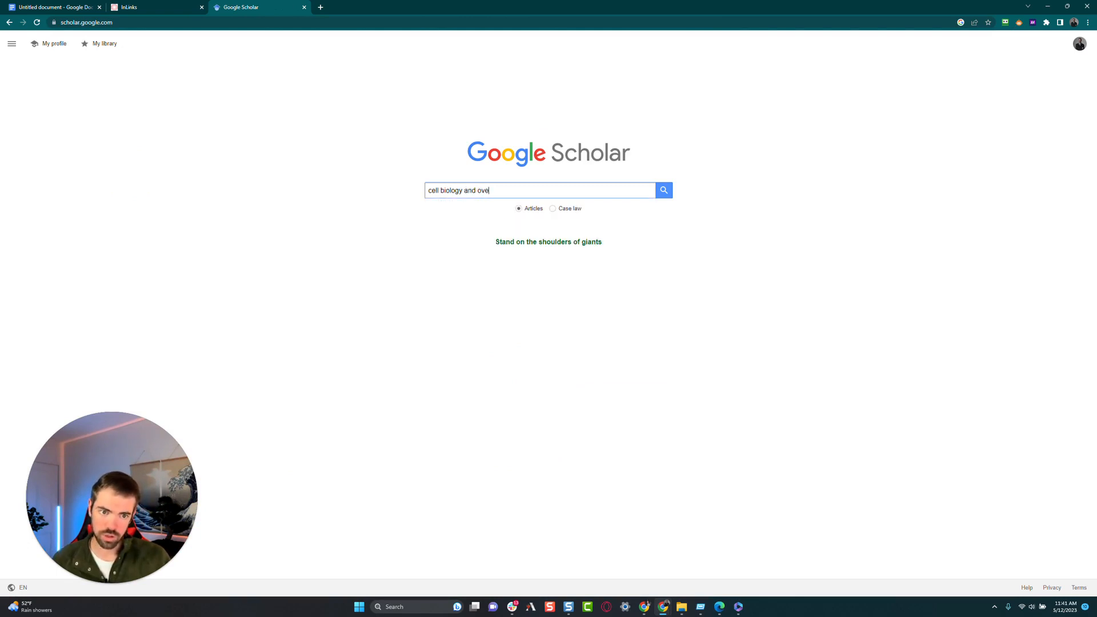
pyautogui.write('rhydration')
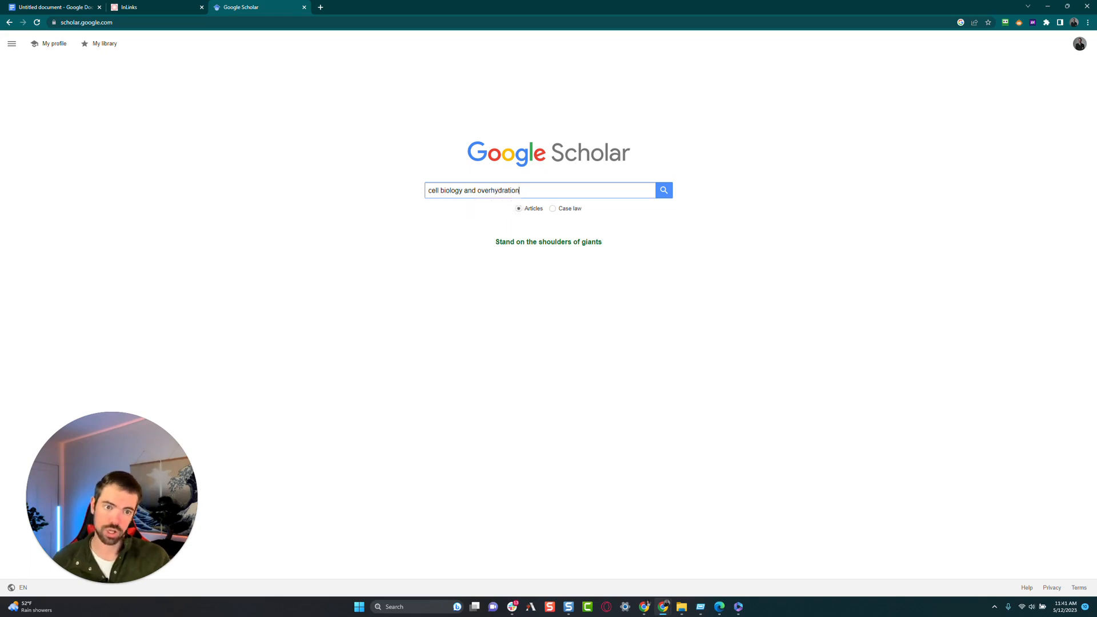
pyautogui.press('Return')
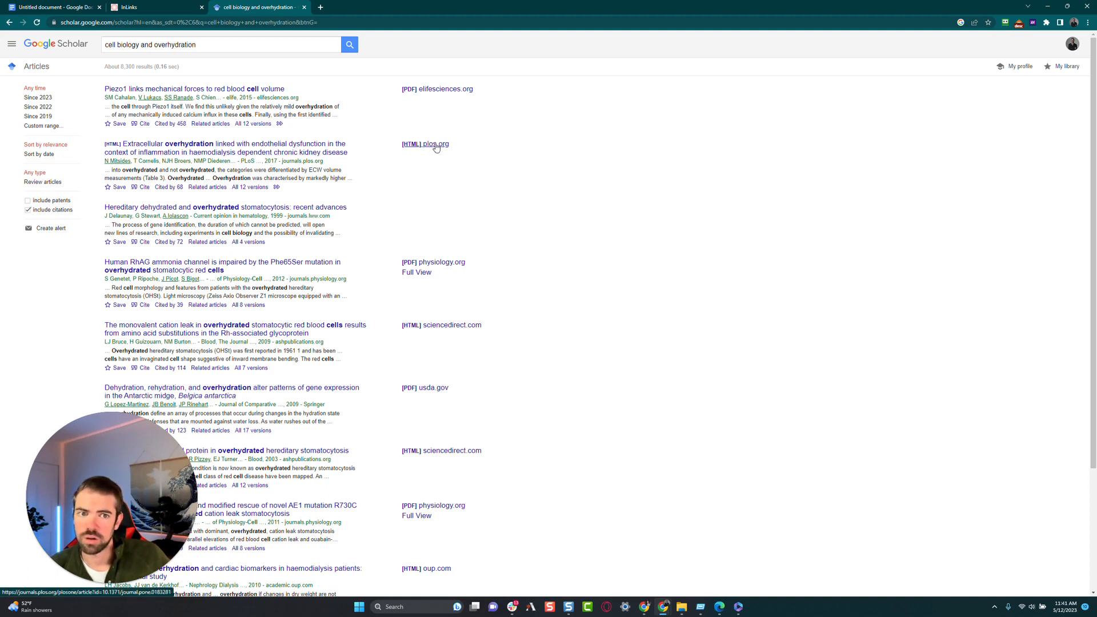
# Open the PLOS article on extracellular overhydration and endothelial dysfunction, accept all cookies, and highlight the article's title.
pyautogui.click(331, 150)
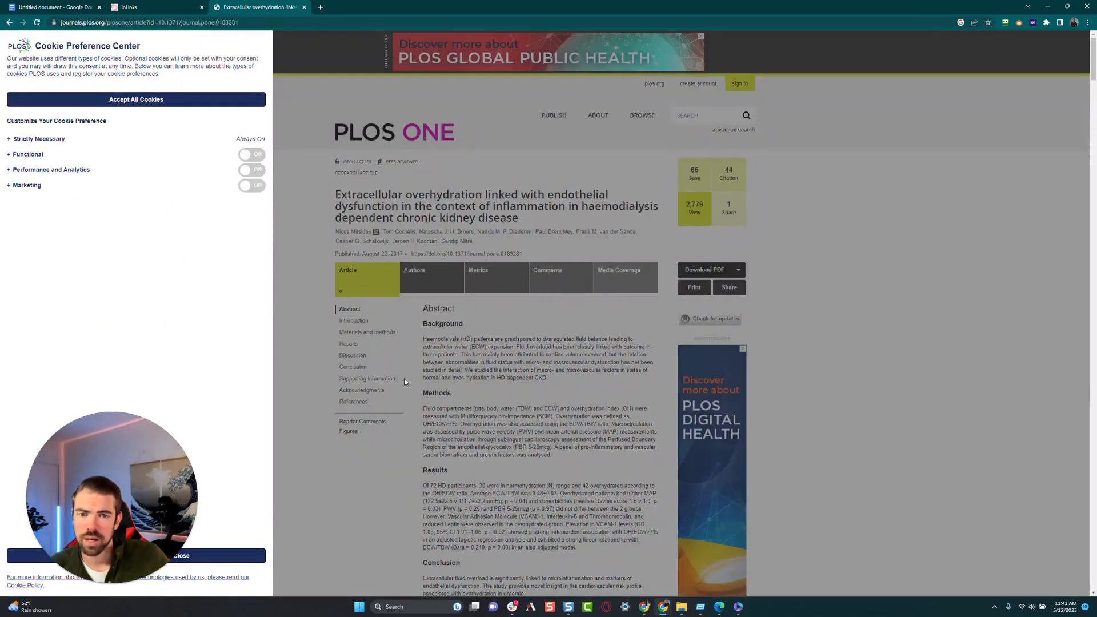
pyautogui.click(219, 101)
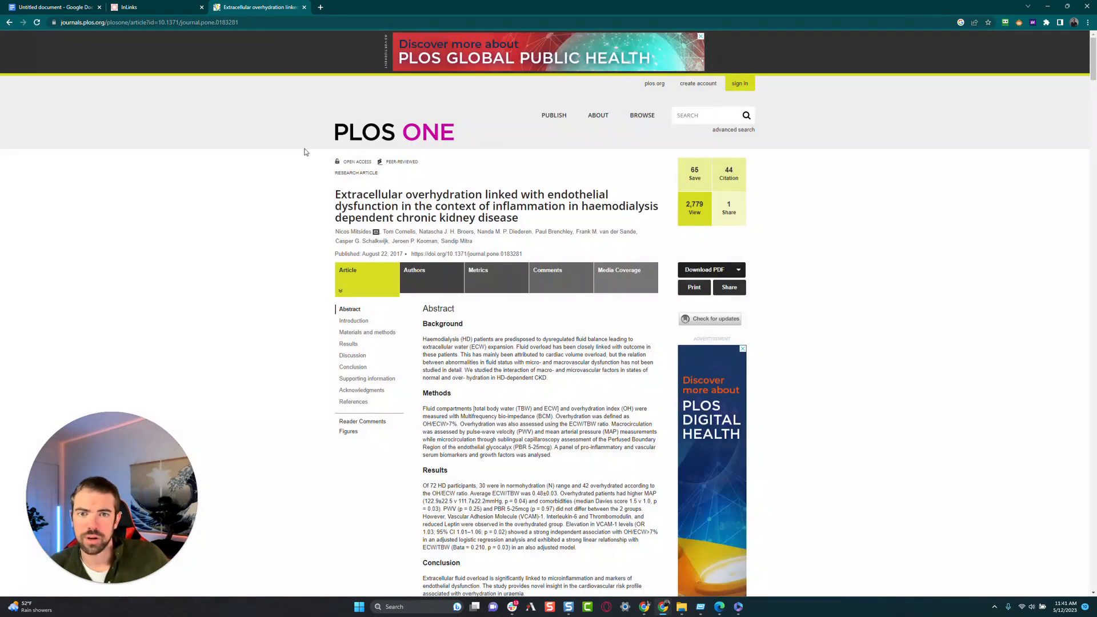
pyautogui.moveTo(335, 194); pyautogui.dragTo(592, 225)
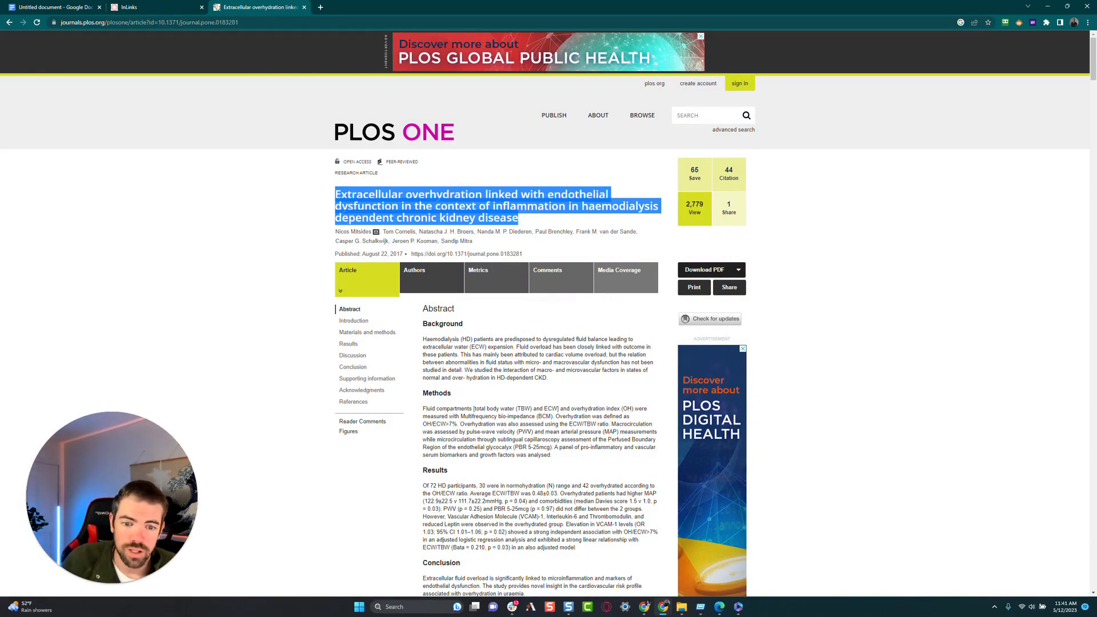
# Review the PLOS ONE article's abstract and its citation details below the figures.
pyautogui.scroll(-4, 480, 343)
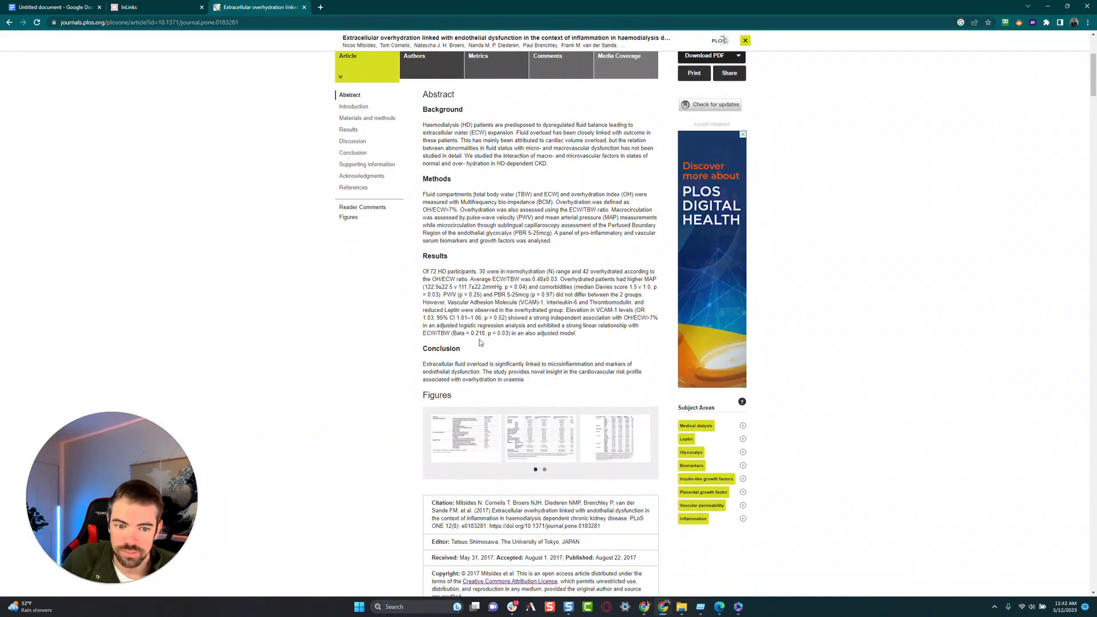
pyautogui.scroll(-5, 468, 337)
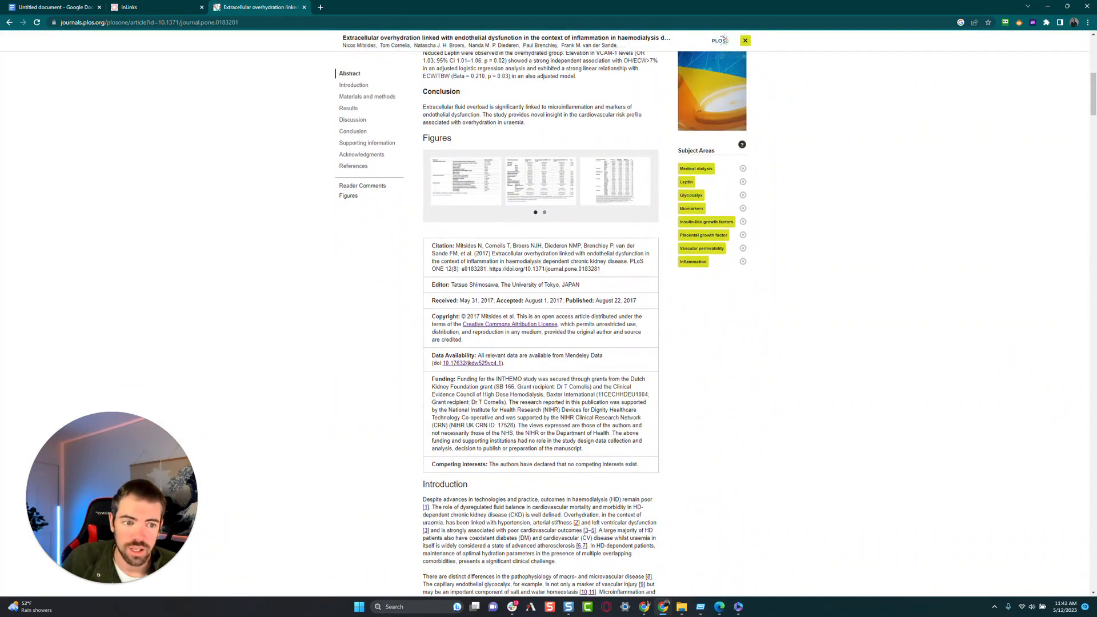
pyautogui.moveTo(625, 261); pyautogui.dragTo(480, 238)
pyautogui.click(480, 245)
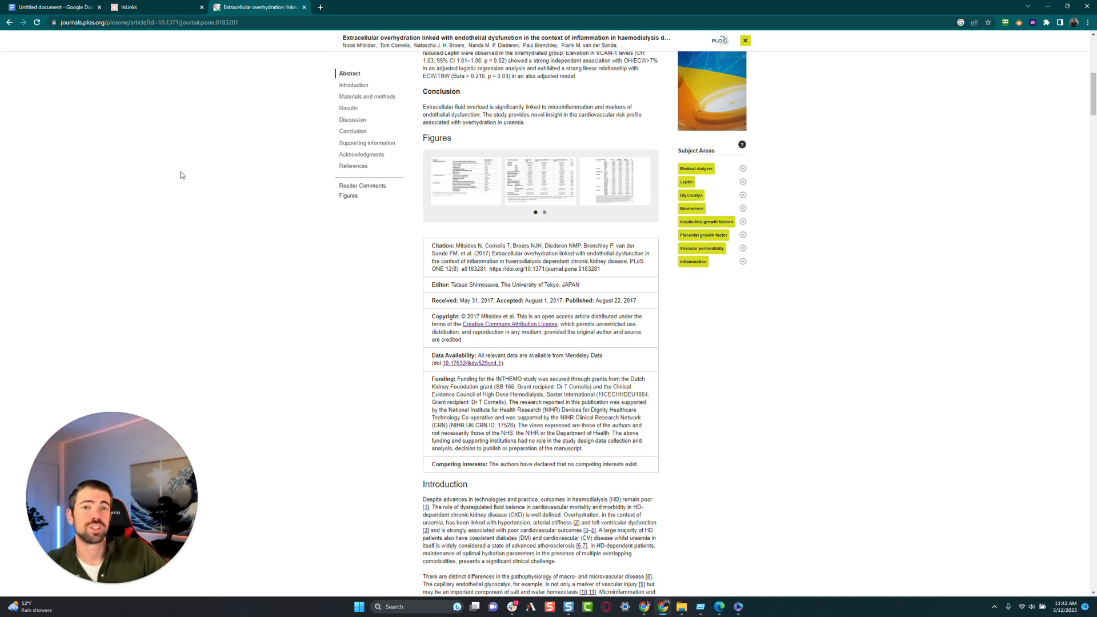
pyautogui.scroll(8, 845, 407)
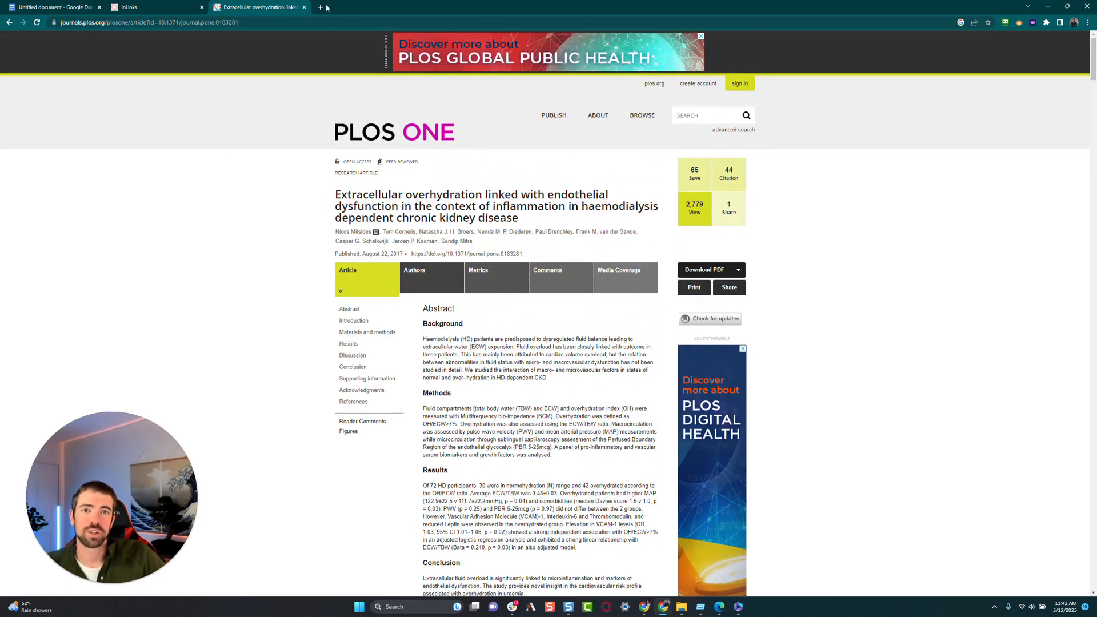
# Search Google for "jstore" in a new tab and open the JSTOR home page, ready for a content search.
pyautogui.click(324, 7)
pyautogui.write('jstore')
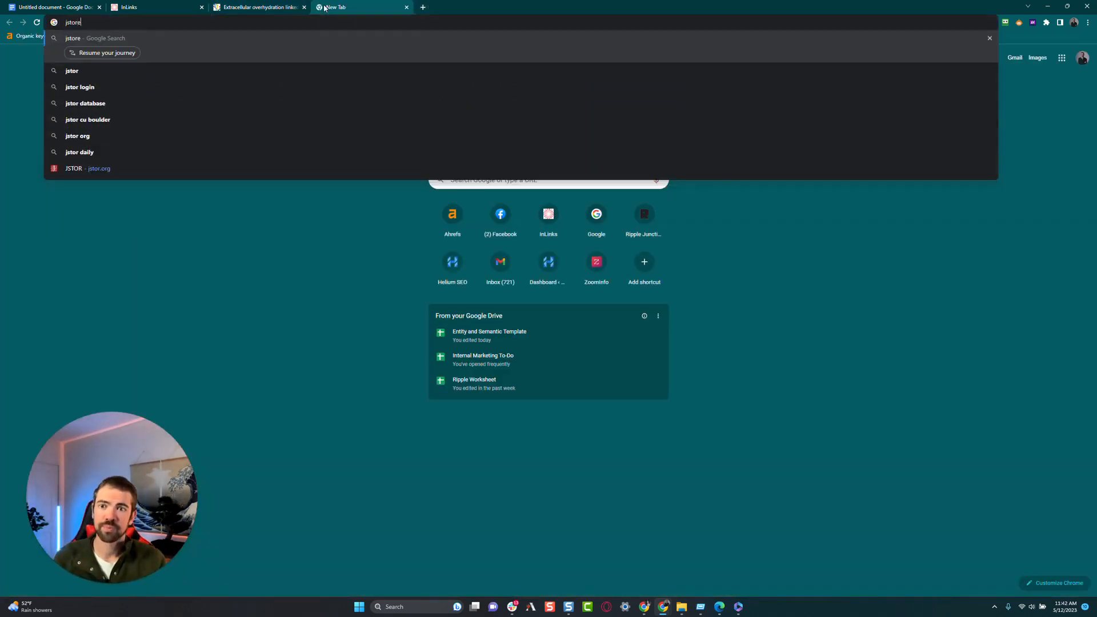
pyautogui.press('Return')
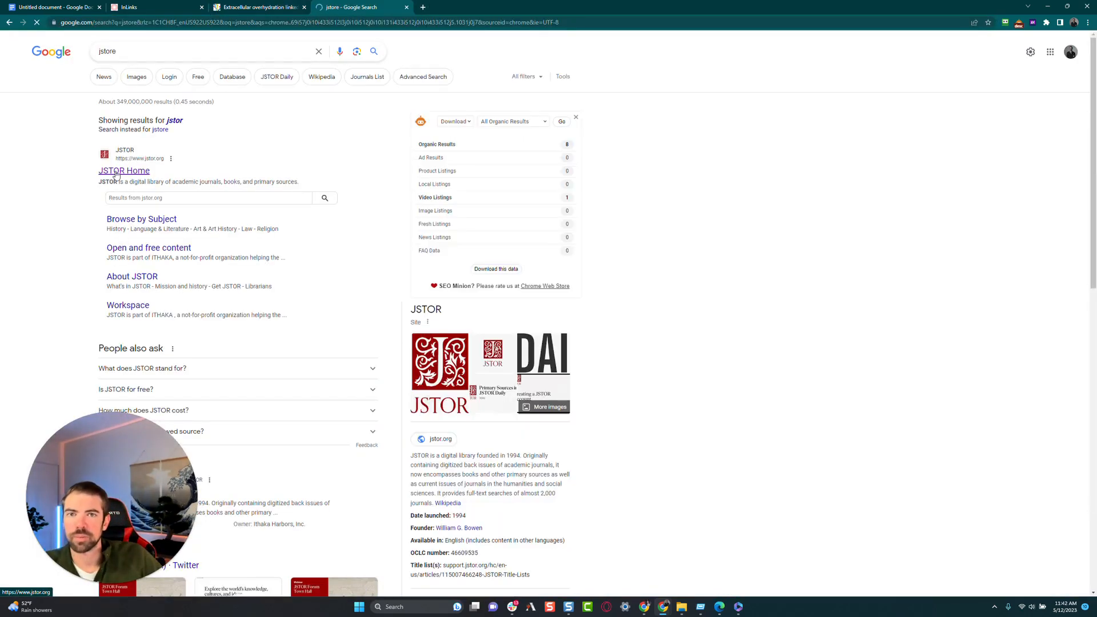
pyautogui.click(115, 173)
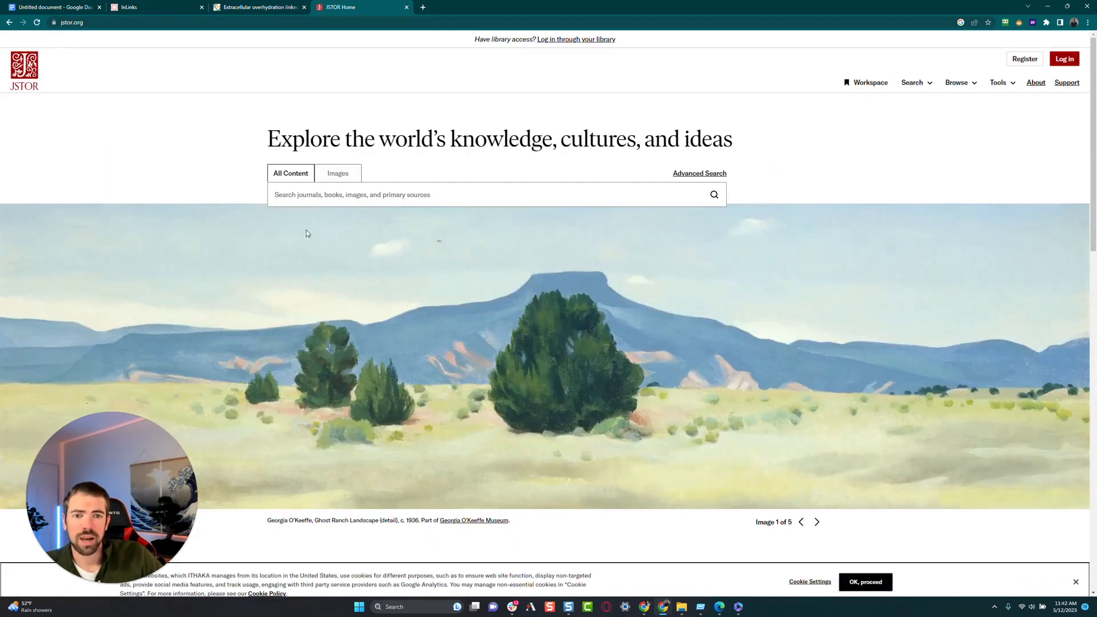
pyautogui.click(352, 195)
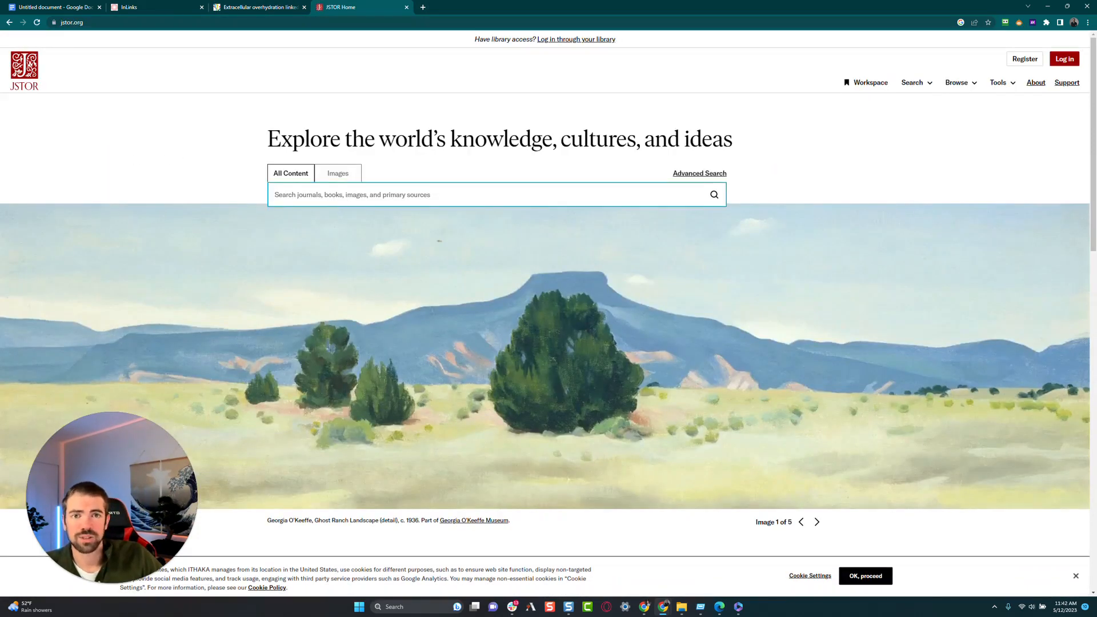
# Open wikipedia.org in a new tab, look up "overhydratio" and open the Water intoxication article.
pyautogui.click(422, 7)
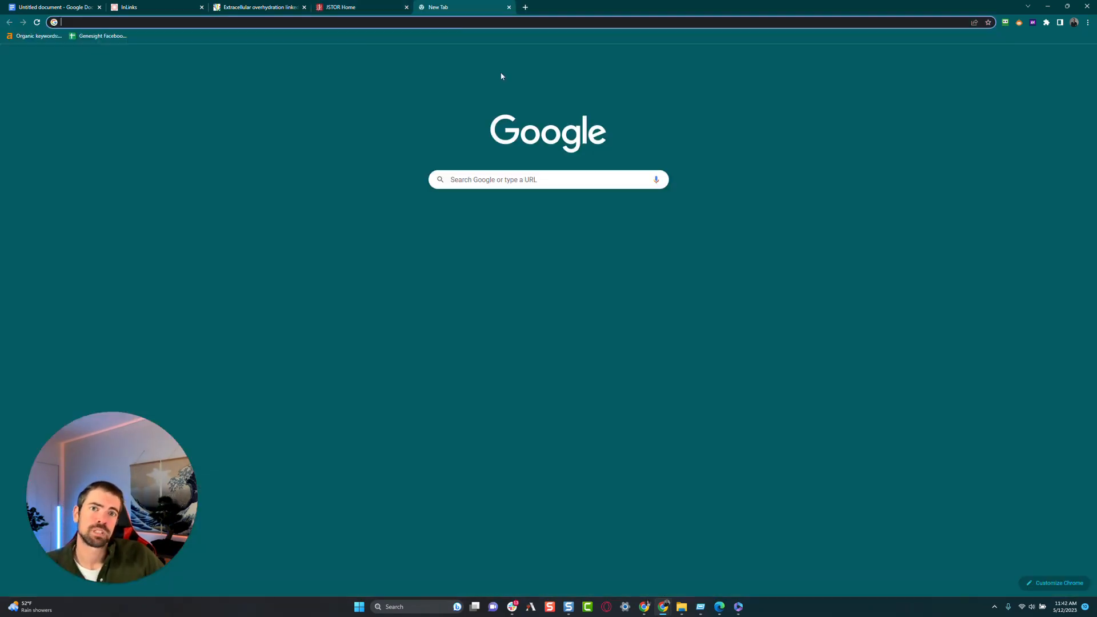
pyautogui.write('wikipedia.org')
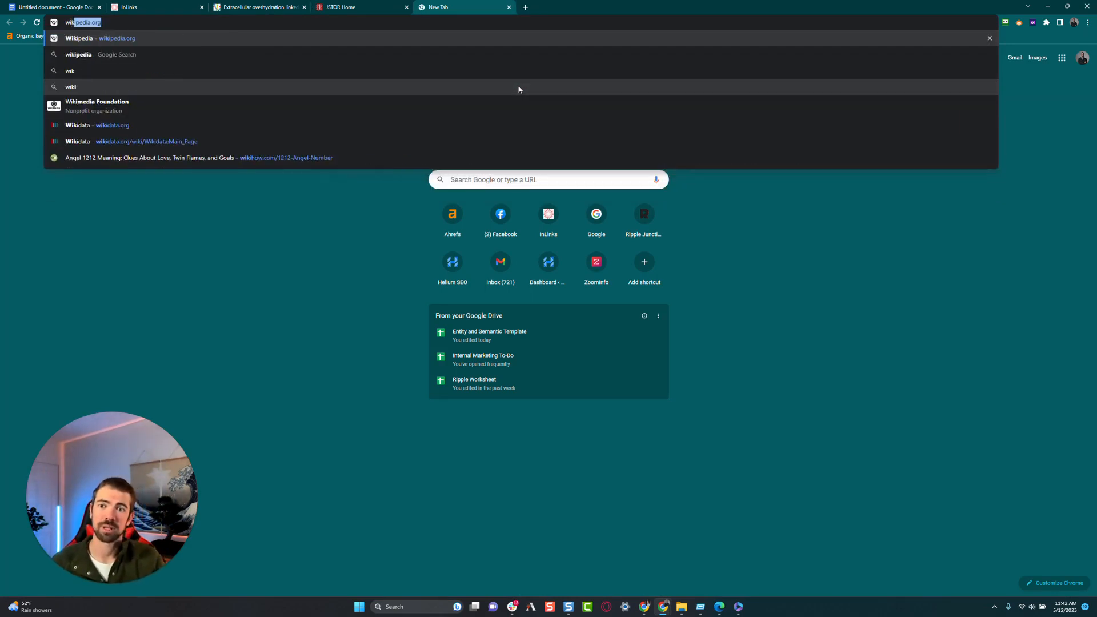
pyautogui.press('Return')
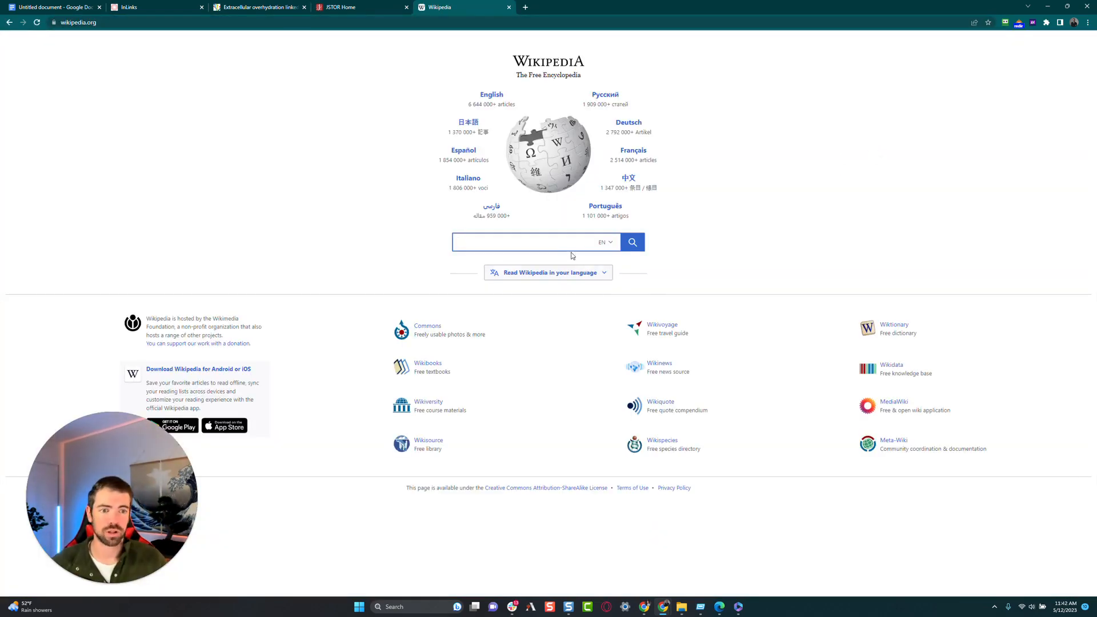
pyautogui.write('overhyd')
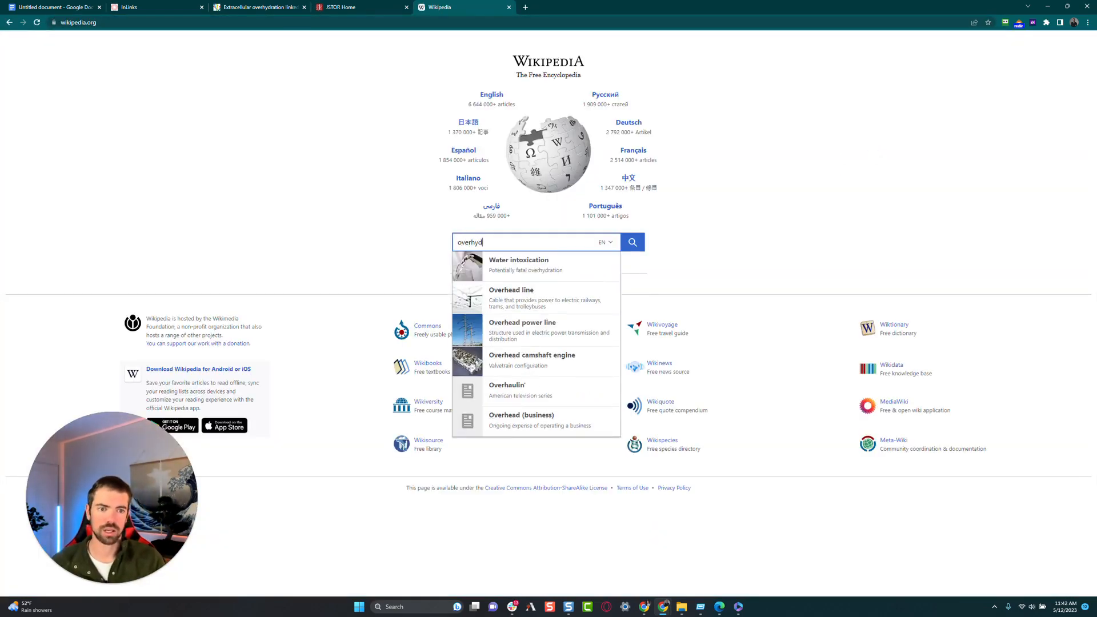
pyautogui.write('ratio')
pyautogui.click(519, 264)
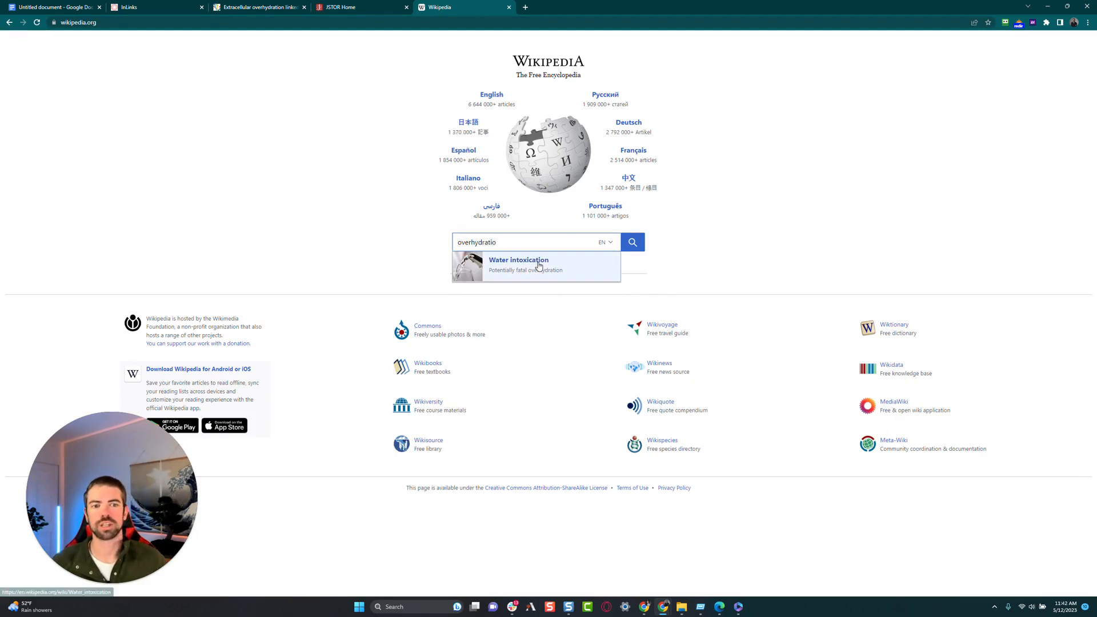
# Examine the Water intoxication article's References section and its other sections for usable sources.
pyautogui.scroll(-10, 221, 214)
pyautogui.click(232, 215)
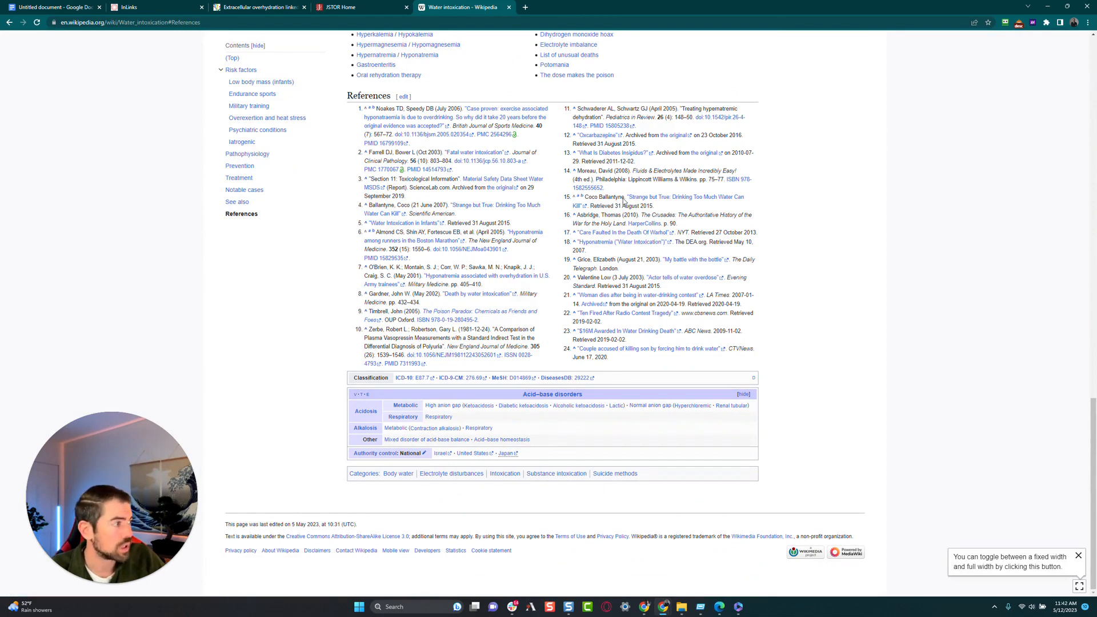
pyautogui.moveTo(460, 381)
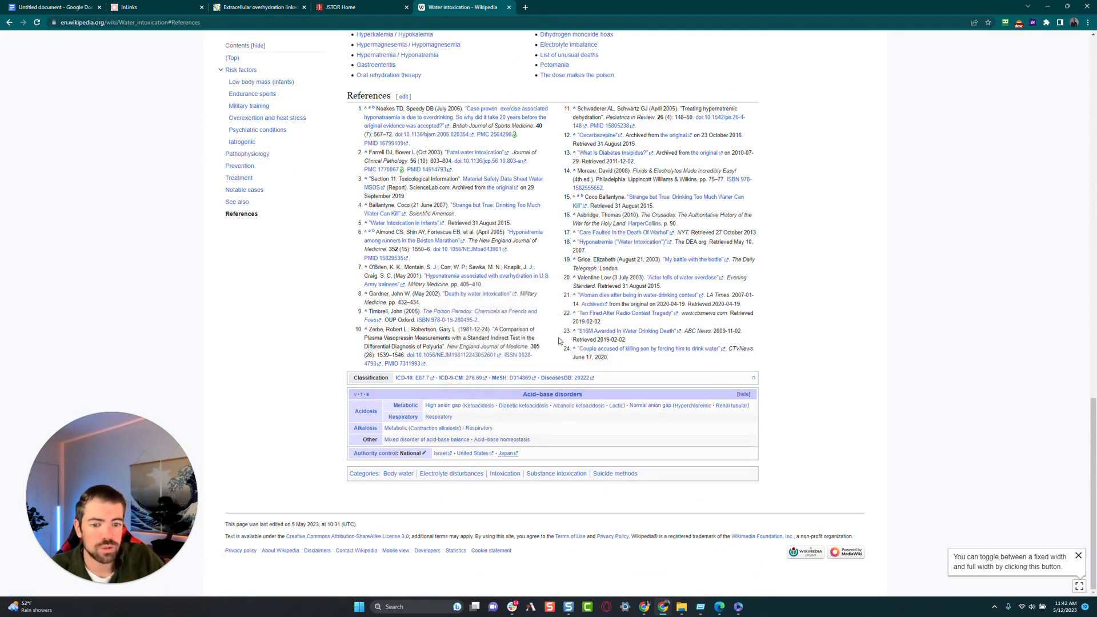
pyautogui.scroll(7, 317, 418)
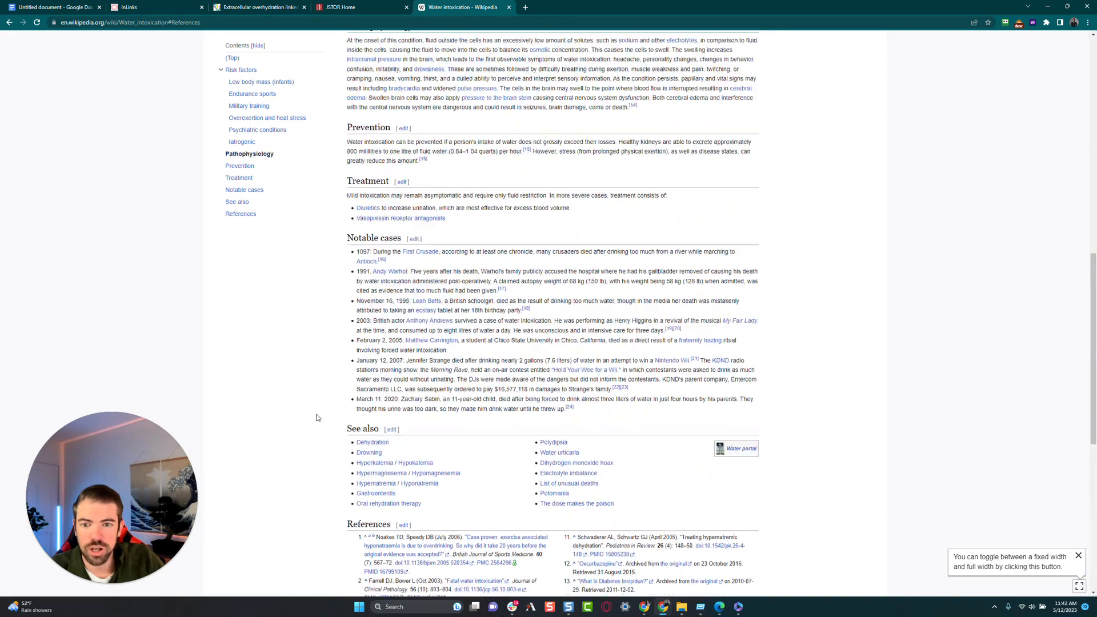
pyautogui.scroll(12, 318, 417)
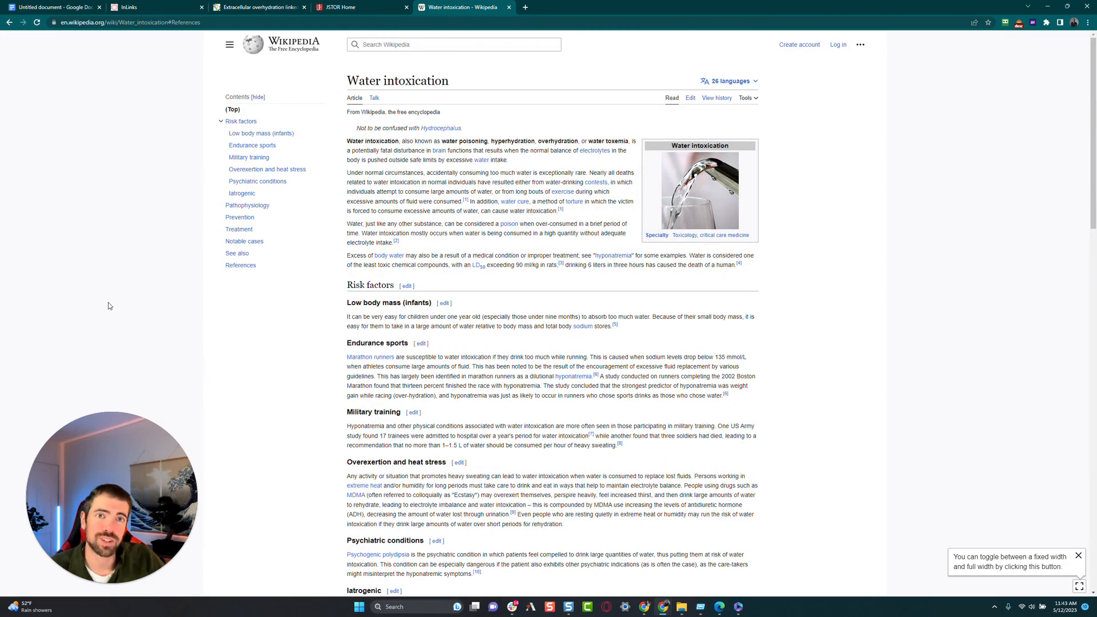
# Switch back to the inLinks content brief for "what happens when you drink too much water".
pyautogui.click(350, 8)
pyautogui.click(260, 8)
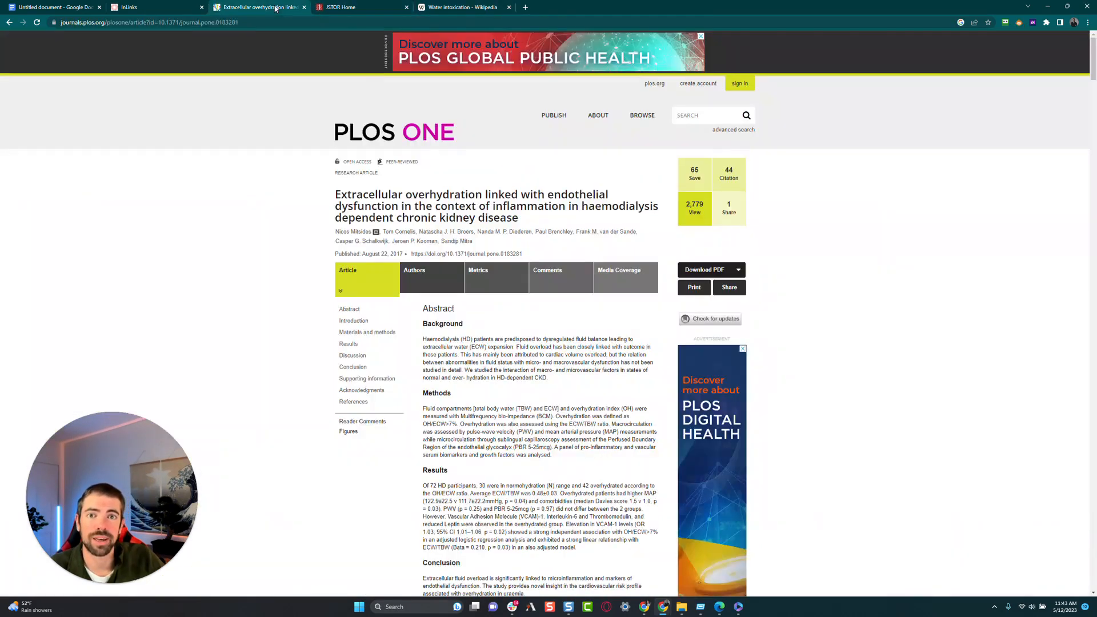
pyautogui.click(160, 7)
pyautogui.click(69, 5)
pyautogui.click(160, 6)
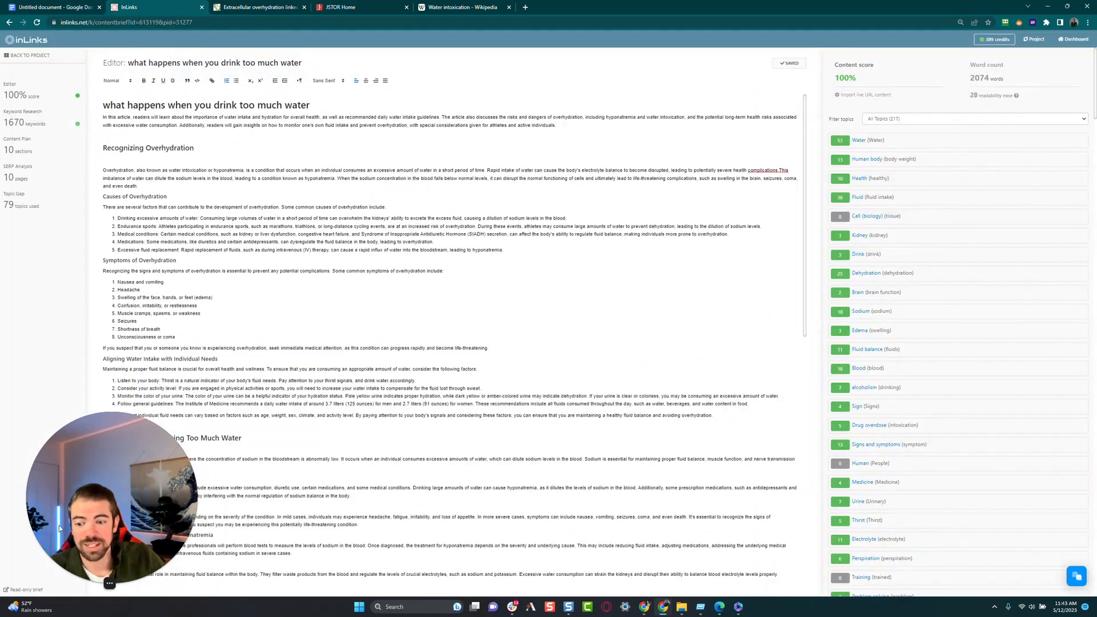
# Review the article in the brief's editor, from the overhydration sections through hyponatremia to the special considerations for athletes.
pyautogui.doubleClick(398, 219)
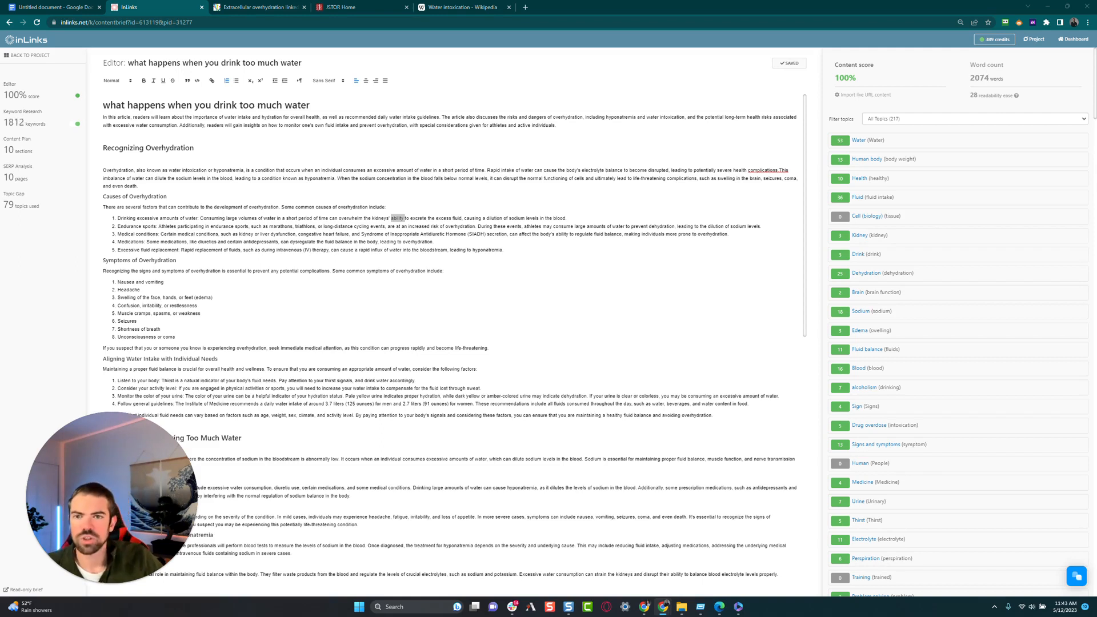
pyautogui.click(216, 178)
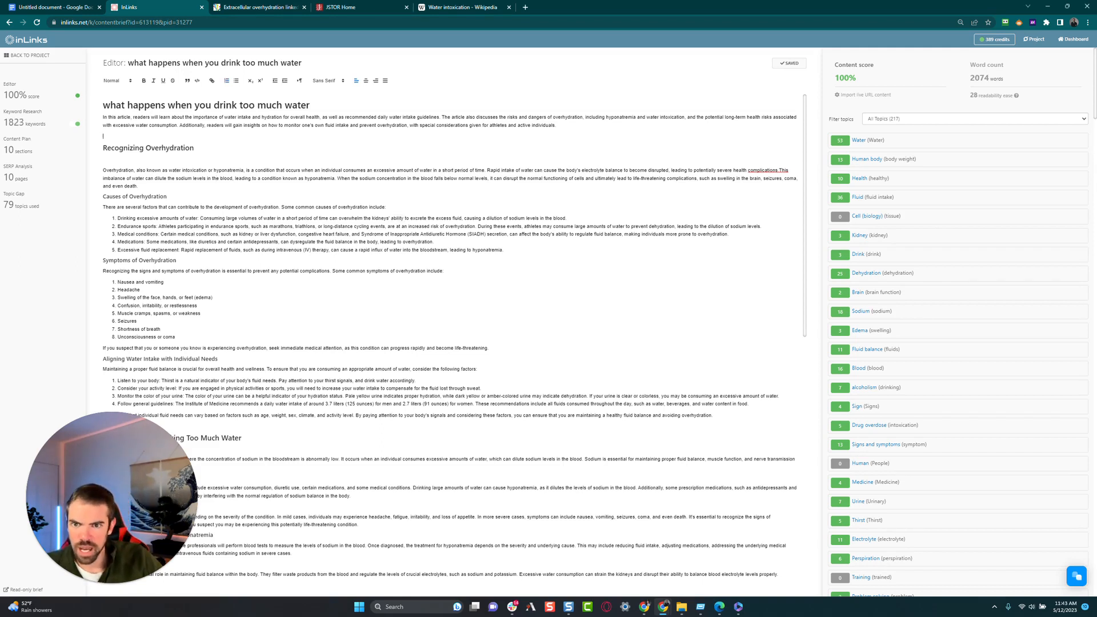
pyautogui.click(103, 136)
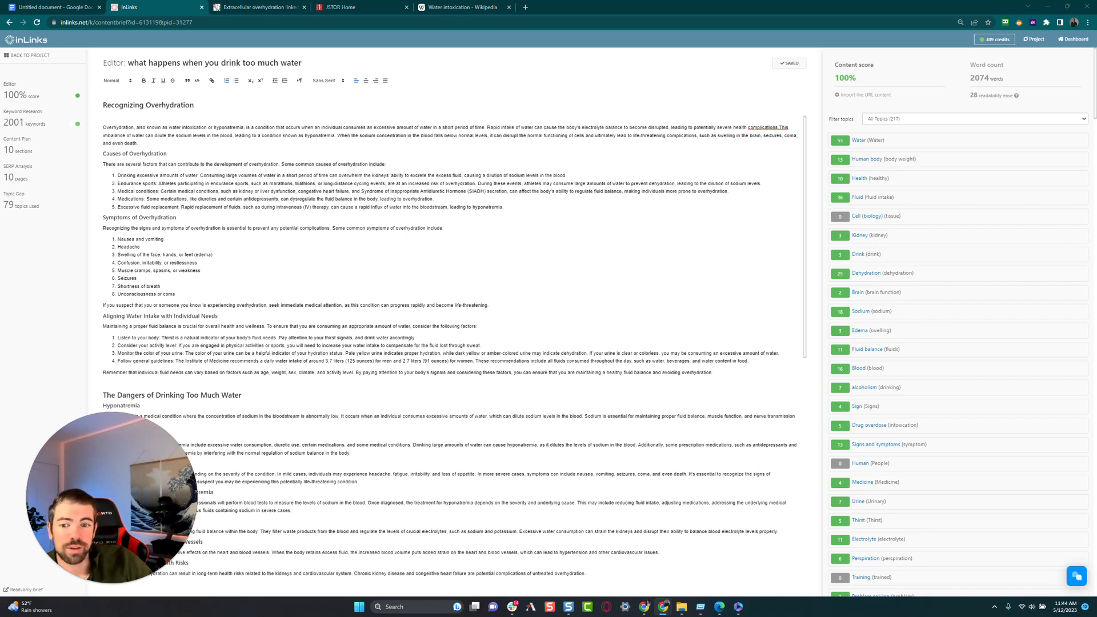
pyautogui.scroll(-2, 452, 342)
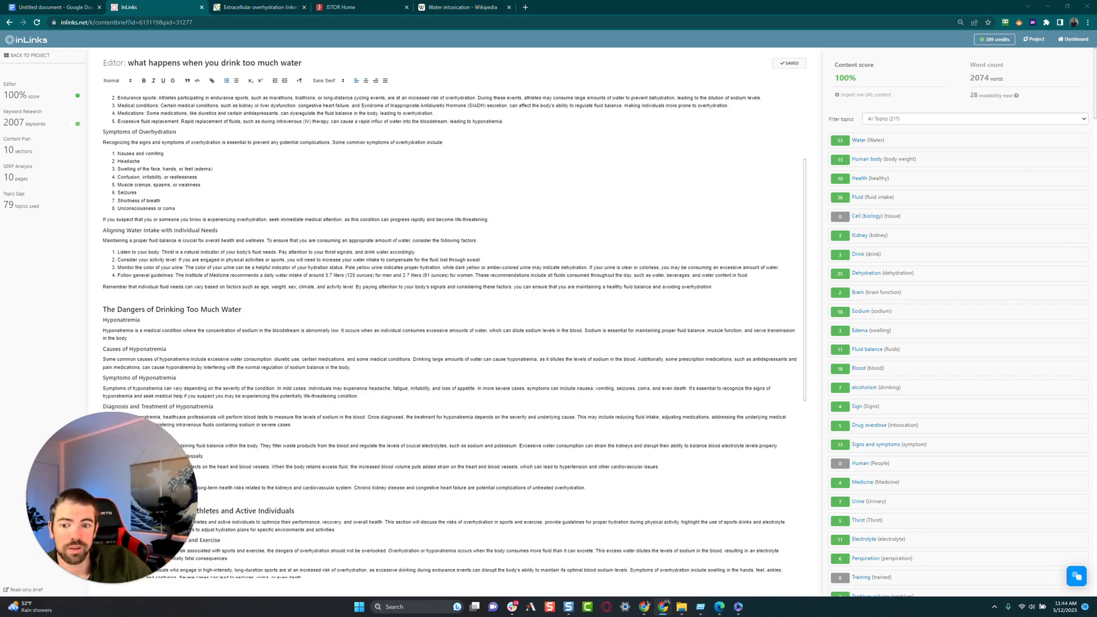
pyautogui.scroll(-4, 452, 343)
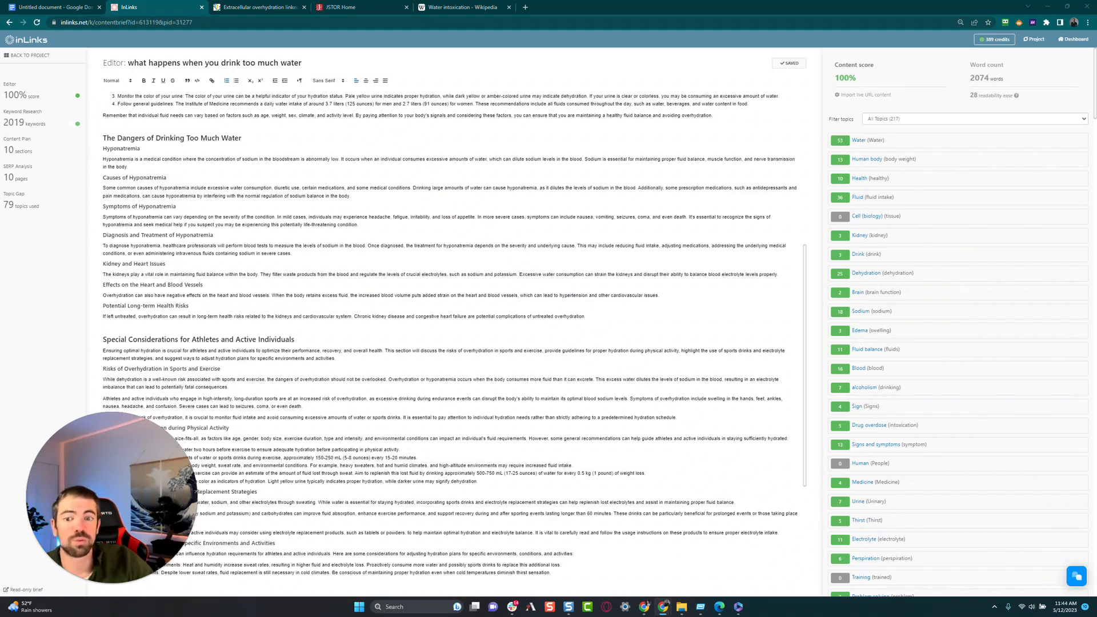
pyautogui.doubleClick(142, 263)
pyautogui.click(154, 285)
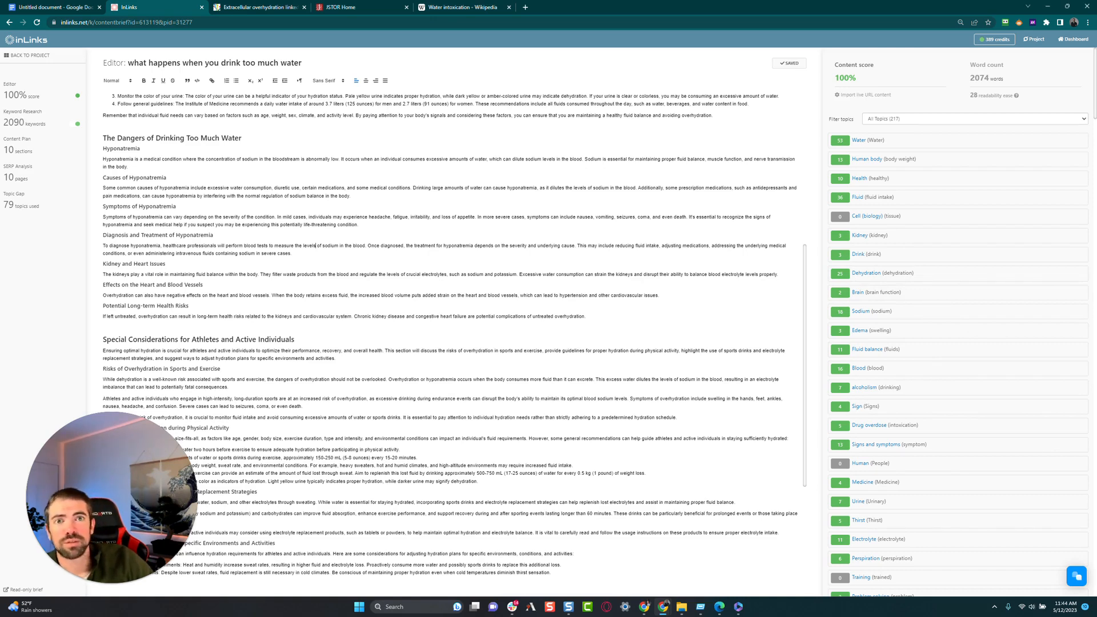
pyautogui.scroll(2, 451, 343)
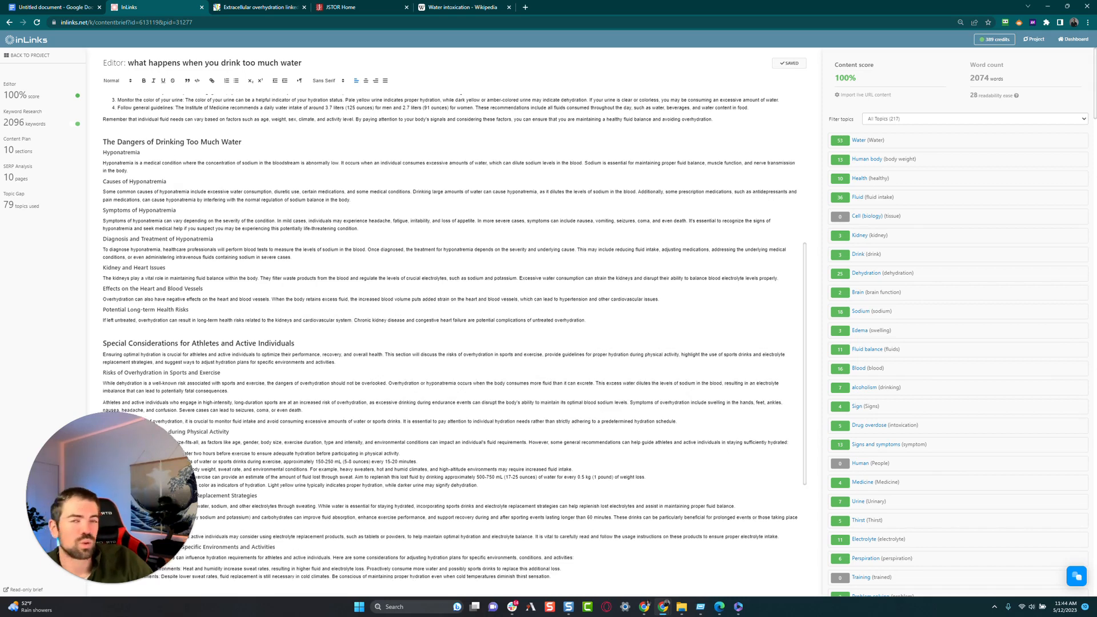
pyautogui.scroll(2, 316, 502)
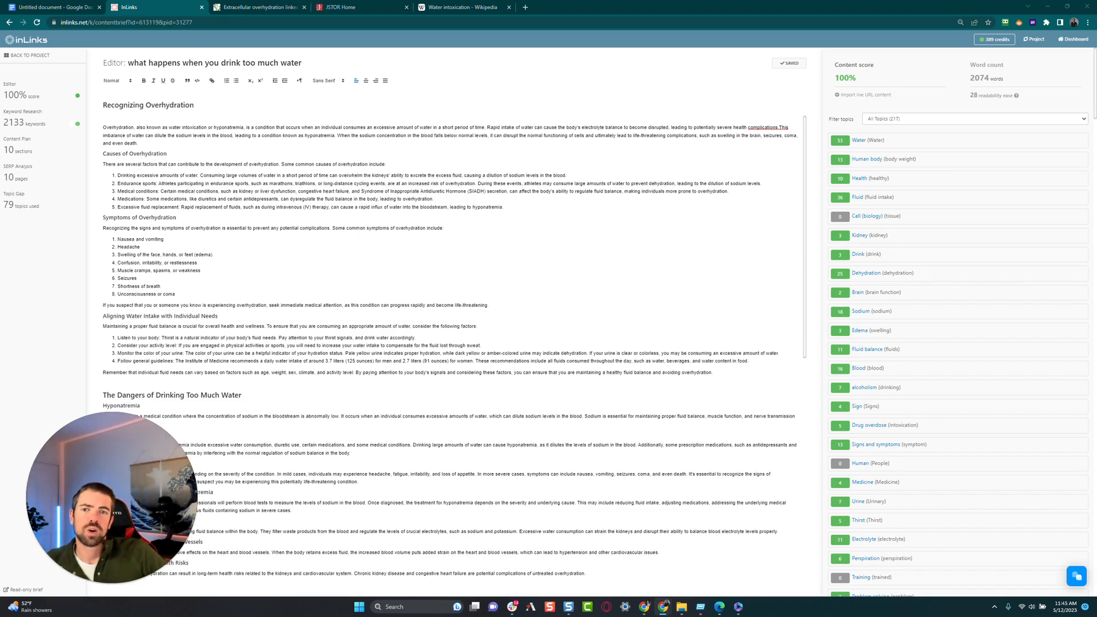
pyautogui.doubleClick(213, 176)
pyautogui.click(167, 153)
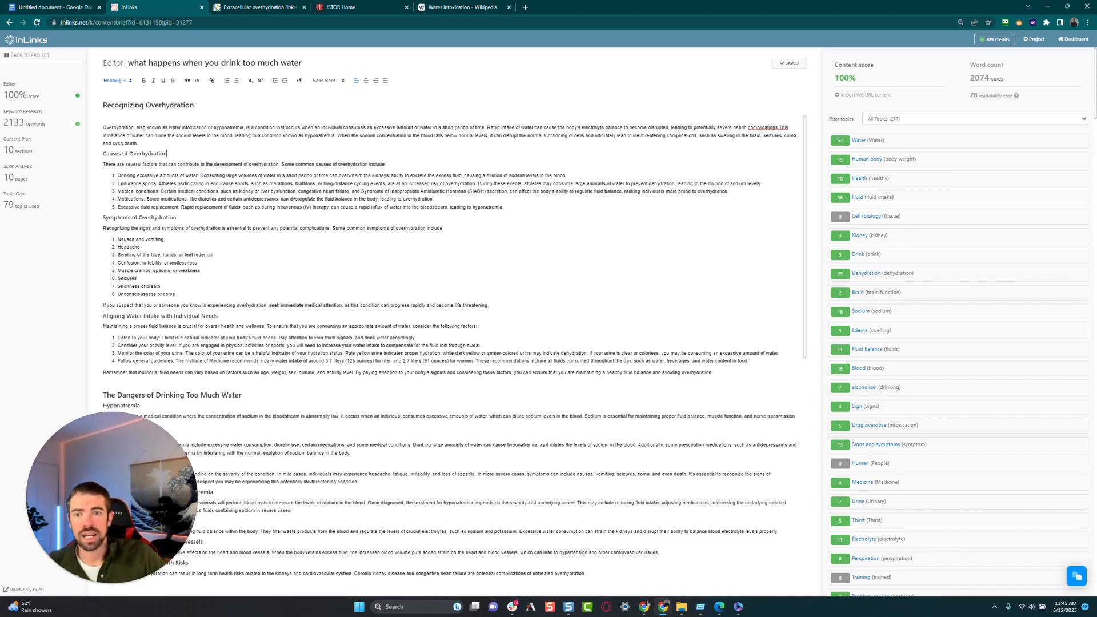
pyautogui.click(138, 143)
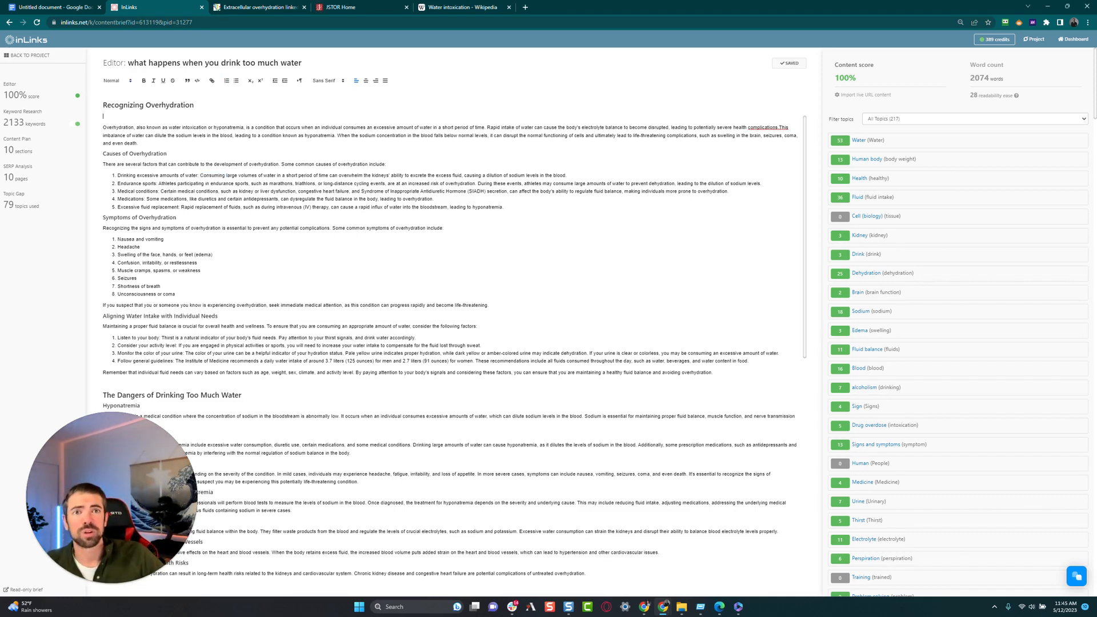
pyautogui.click(194, 106)
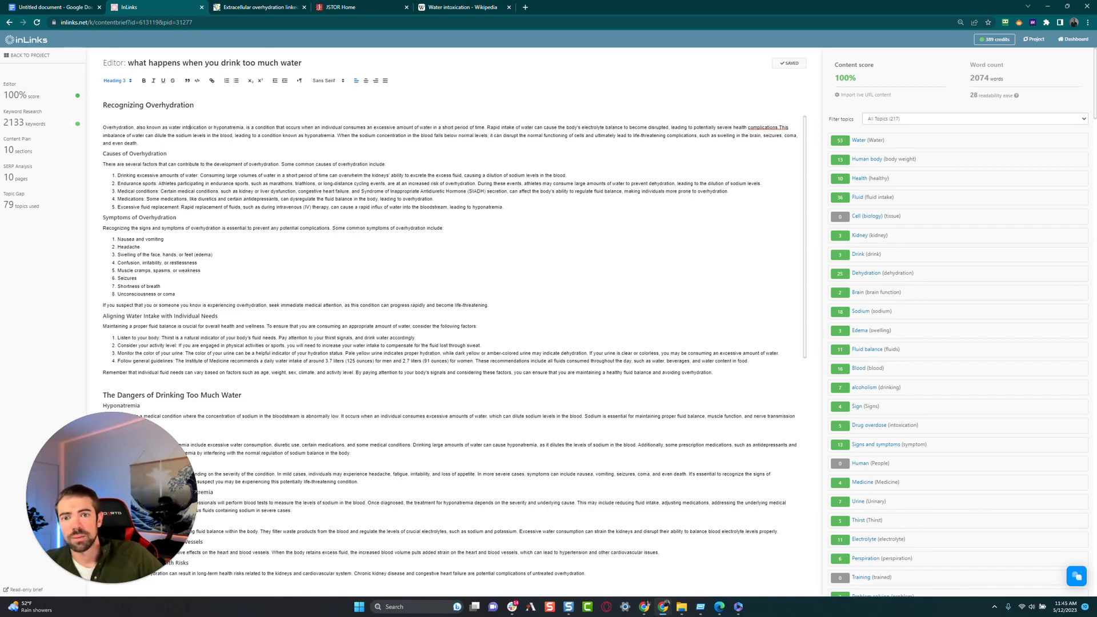
pyautogui.click(186, 128)
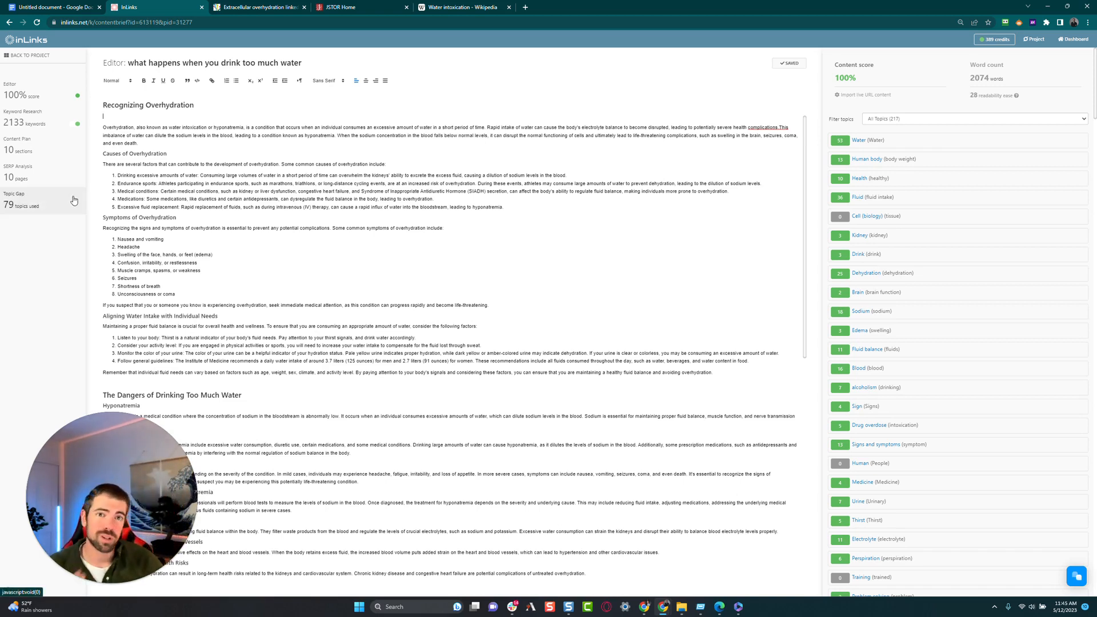
pyautogui.click(125, 183)
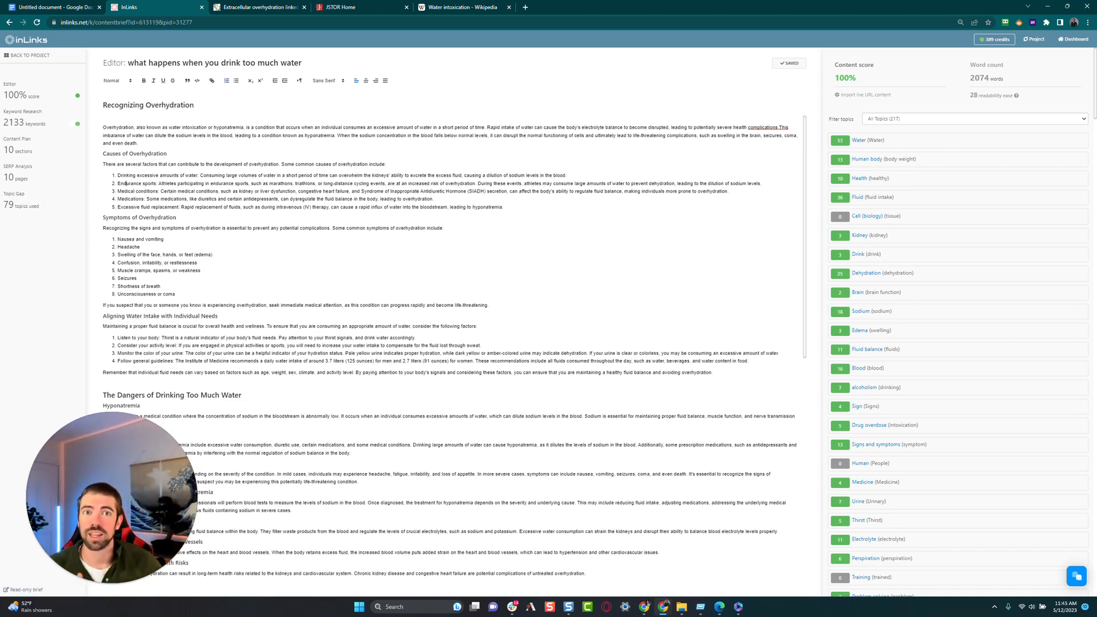